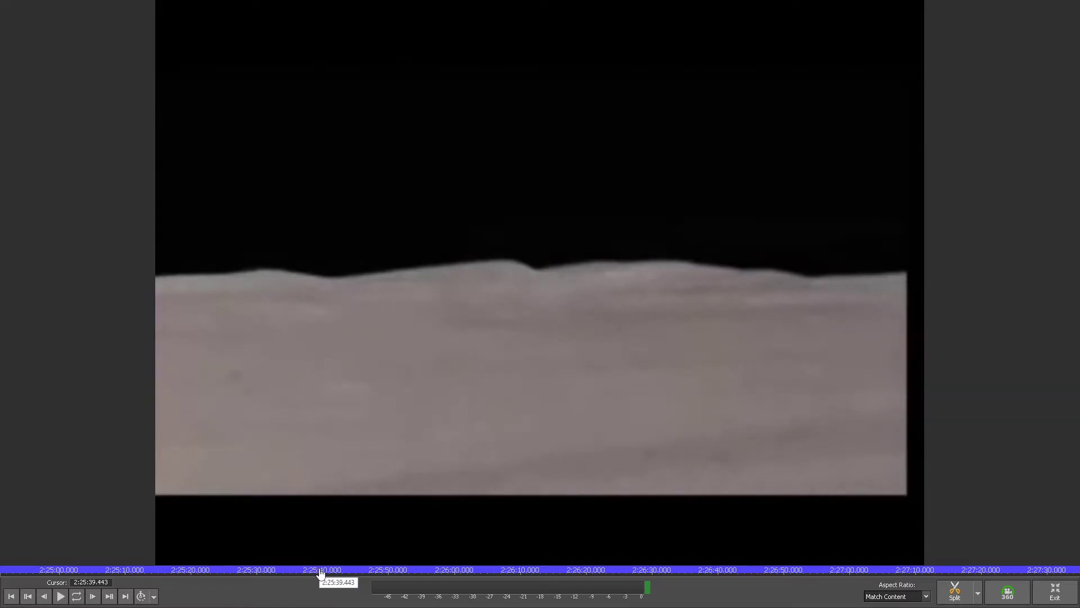
- Restore the preview to normal size and scrub the sequence forward to the two-astronaut footage at about 2:30:02
{"action": "left_click", "coordinate": [1055, 591]}
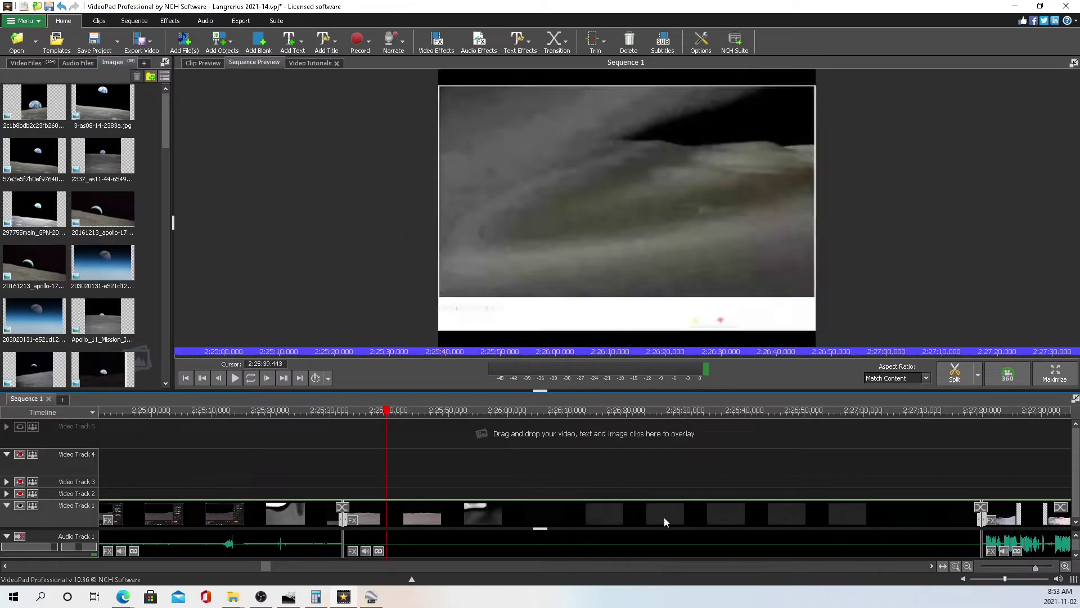
{"action": "left_click_drag", "start_coordinate": [684, 414], "coordinate": [956, 477]}
{"action": "scroll", "coordinate": [873, 484], "scroll_direction": "right", "scroll_amount": 5}
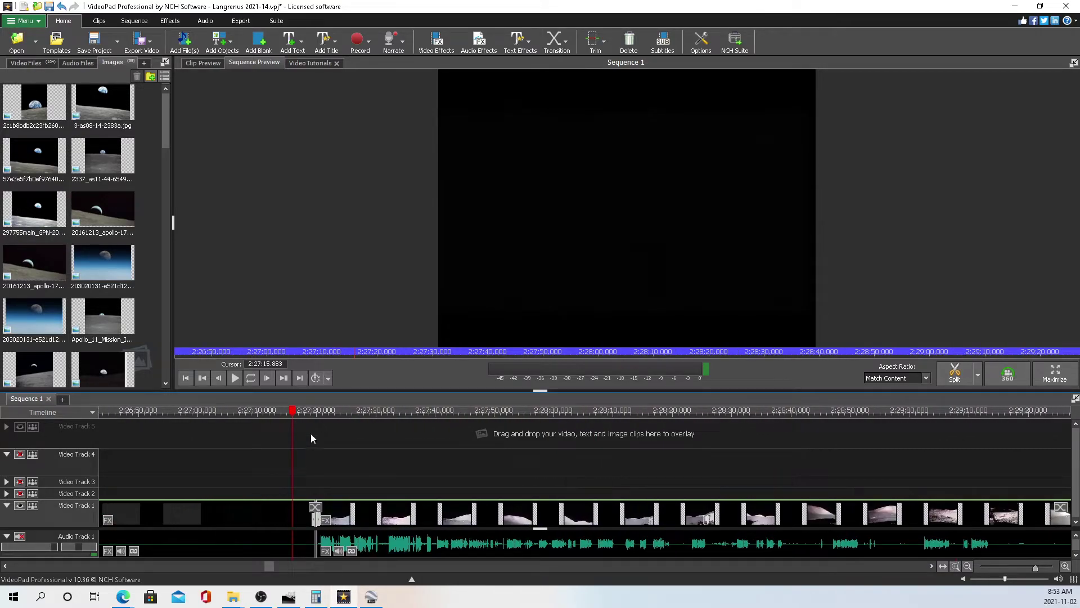
{"action": "left_click_drag", "start_coordinate": [342, 414], "coordinate": [637, 433]}
{"action": "scroll", "coordinate": [768, 482], "scroll_direction": "up", "scroll_amount": 3}
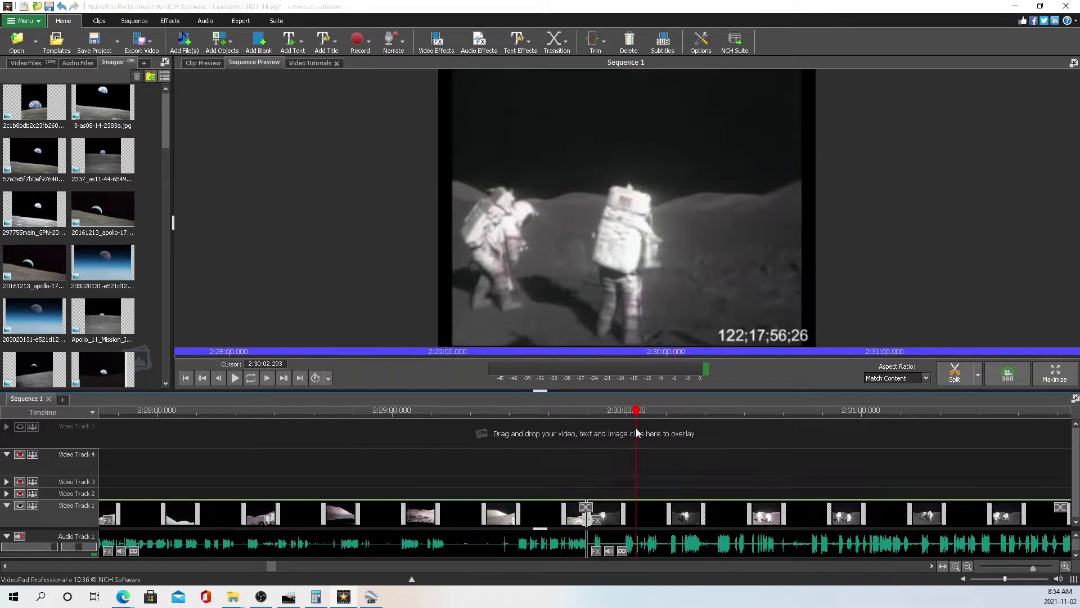
{"action": "scroll", "coordinate": [694, 484], "scroll_direction": "up", "scroll_amount": 4}
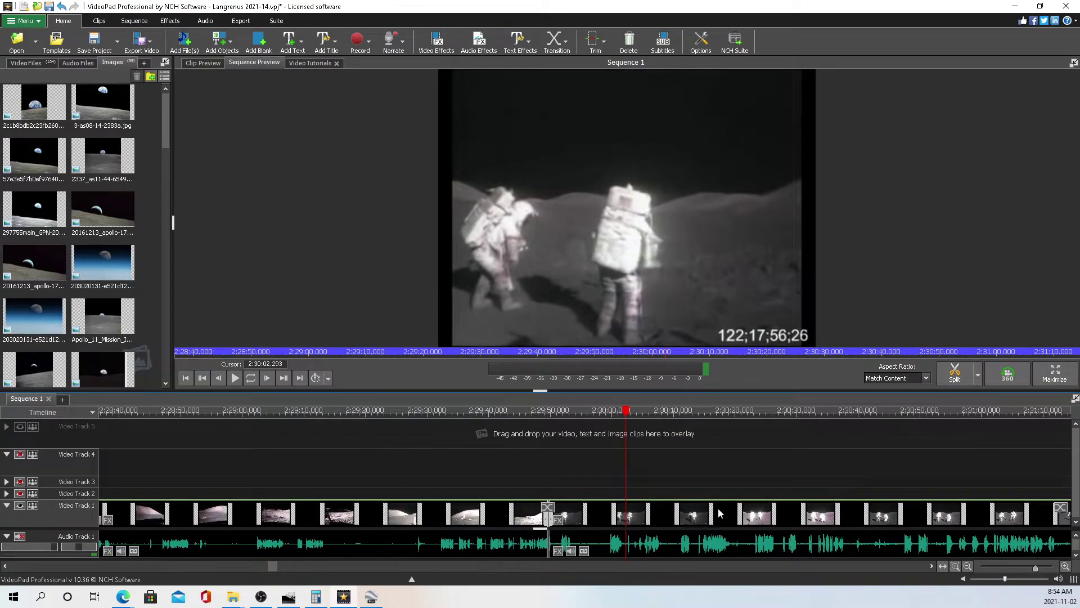
- Maximize the preview and examine the two-astronaut footage by scrubbing back and forth between about 2:30:04 and 2:30:44
{"action": "left_click", "coordinate": [1044, 381]}
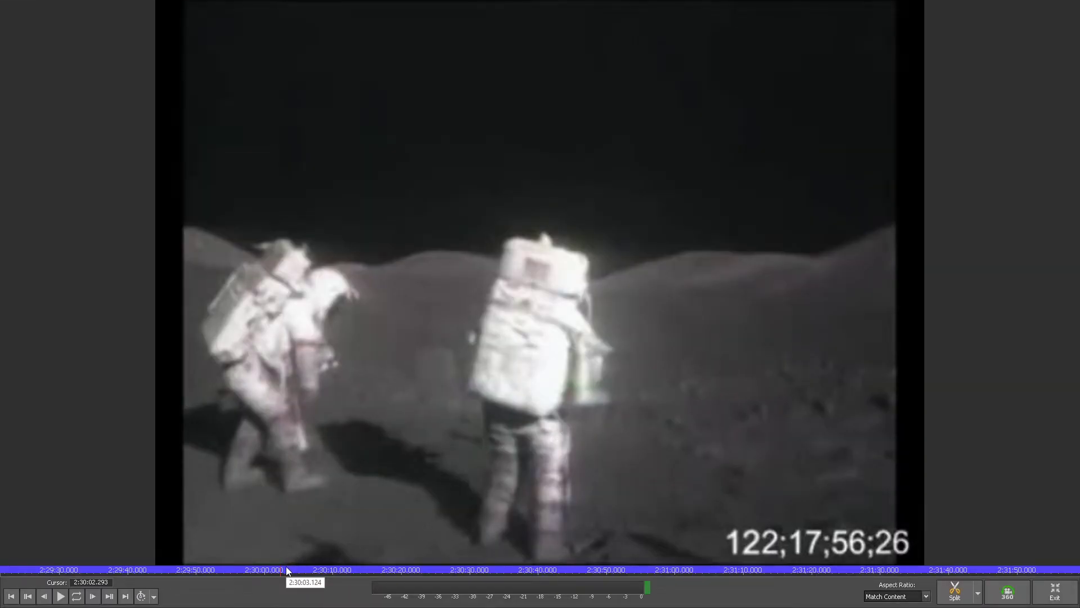
{"action": "left_click", "coordinate": [293, 569]}
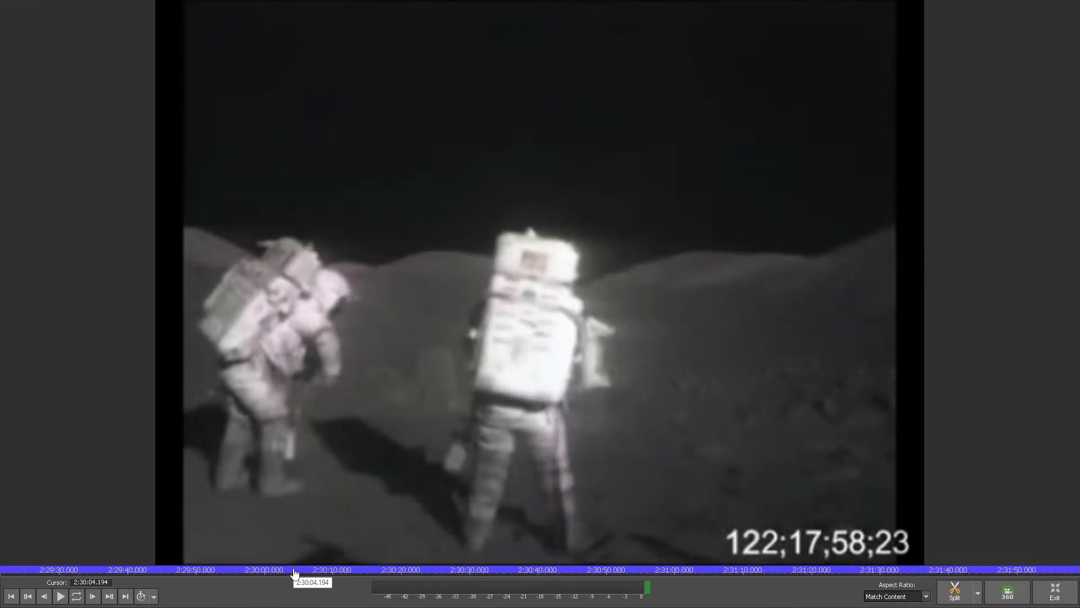
{"action": "left_click_drag", "start_coordinate": [293, 569], "coordinate": [565, 572]}
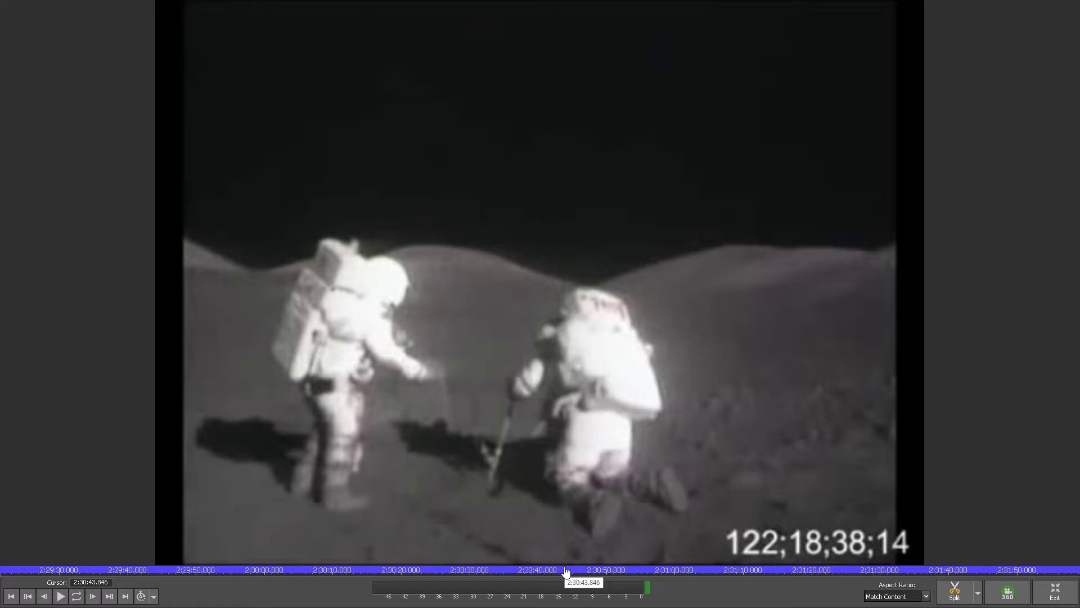
{"action": "left_click_drag", "start_coordinate": [565, 573], "coordinate": [545, 601]}
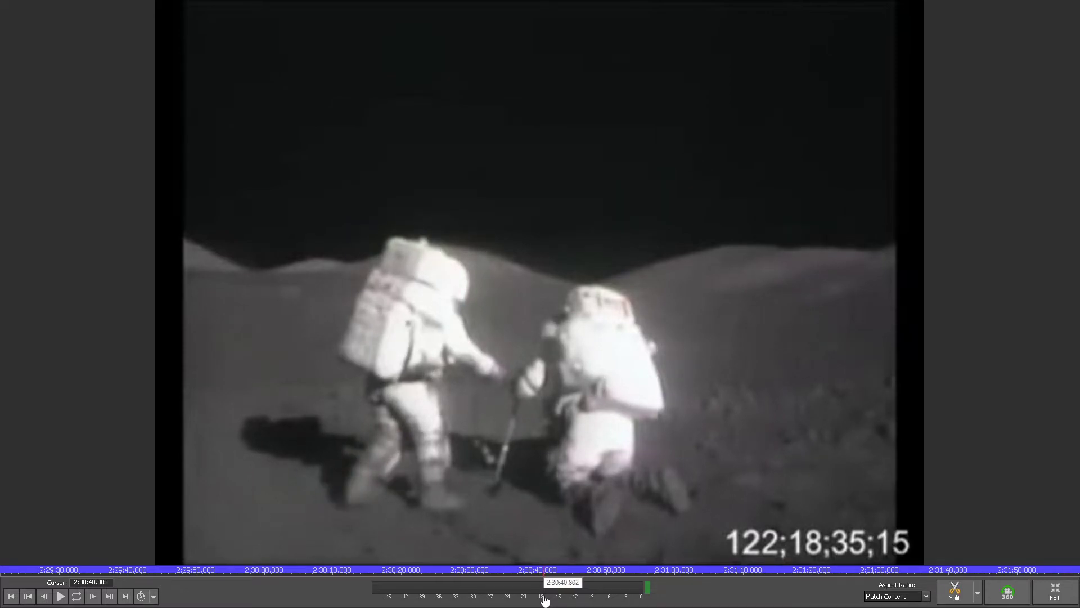
{"action": "left_click_drag", "start_coordinate": [545, 600], "coordinate": [414, 589]}
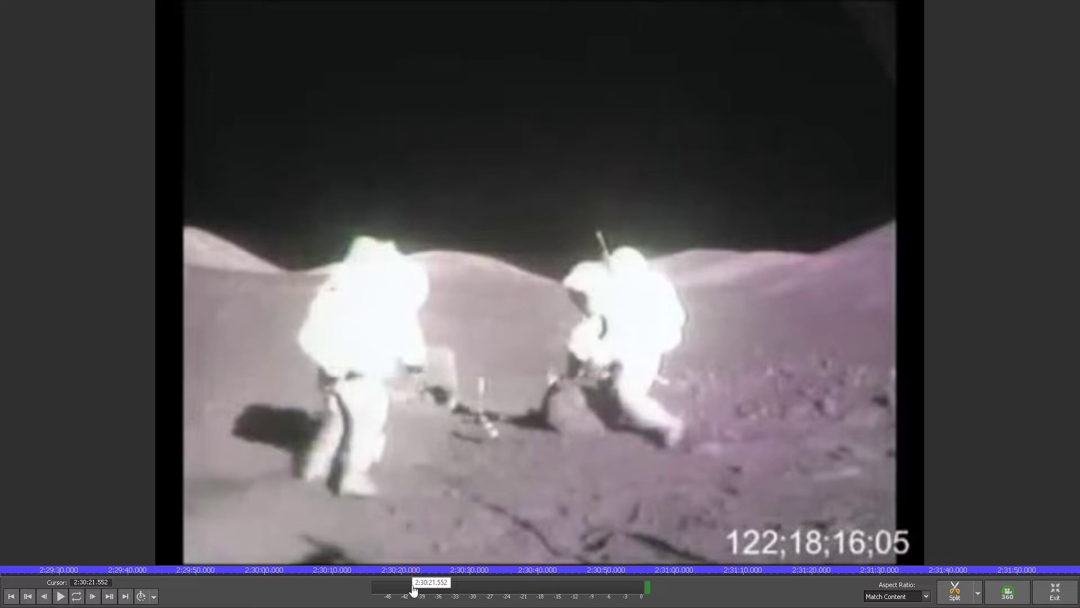
{"action": "left_click_drag", "start_coordinate": [413, 590], "coordinate": [472, 583]}
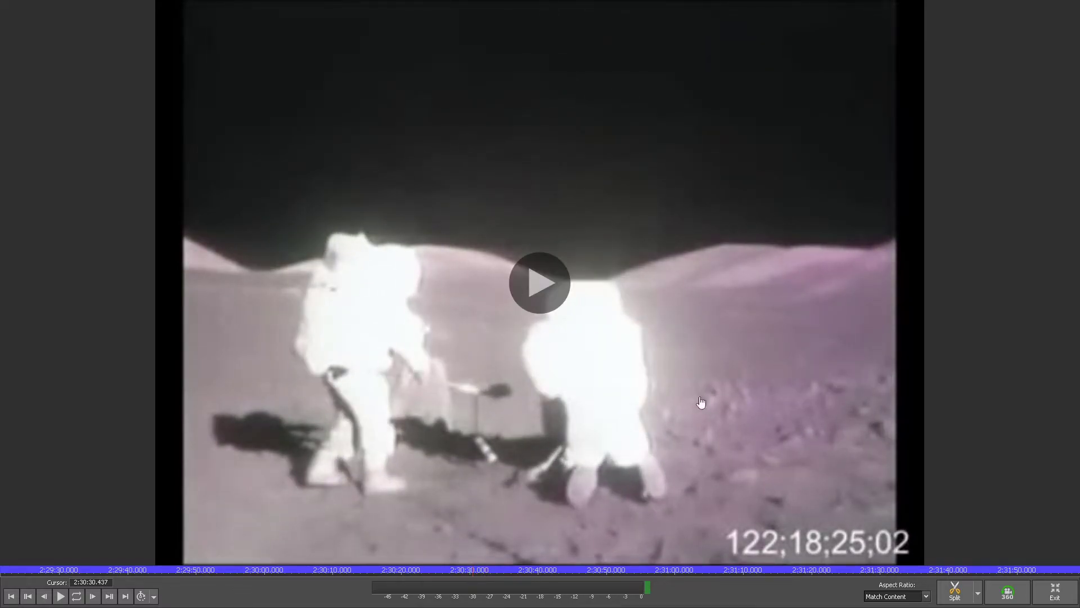
- Re-examine the astronaut scene from about 2:30:08 and scrub ahead through it to about 2:31:50
{"action": "left_click_drag", "start_coordinate": [469, 567], "coordinate": [324, 581]}
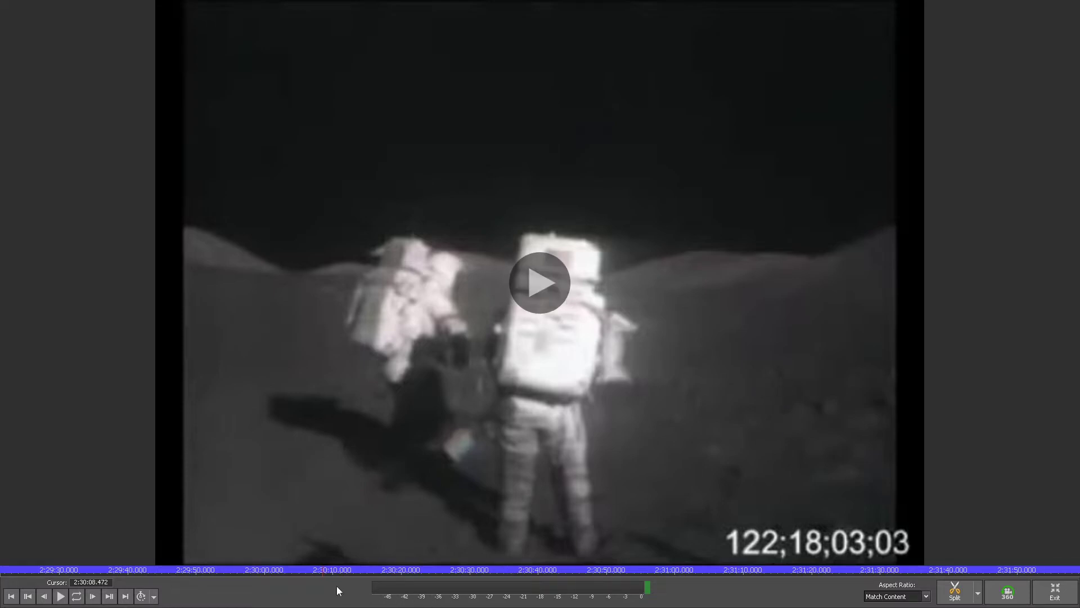
{"action": "left_click_drag", "start_coordinate": [330, 570], "coordinate": [431, 572]}
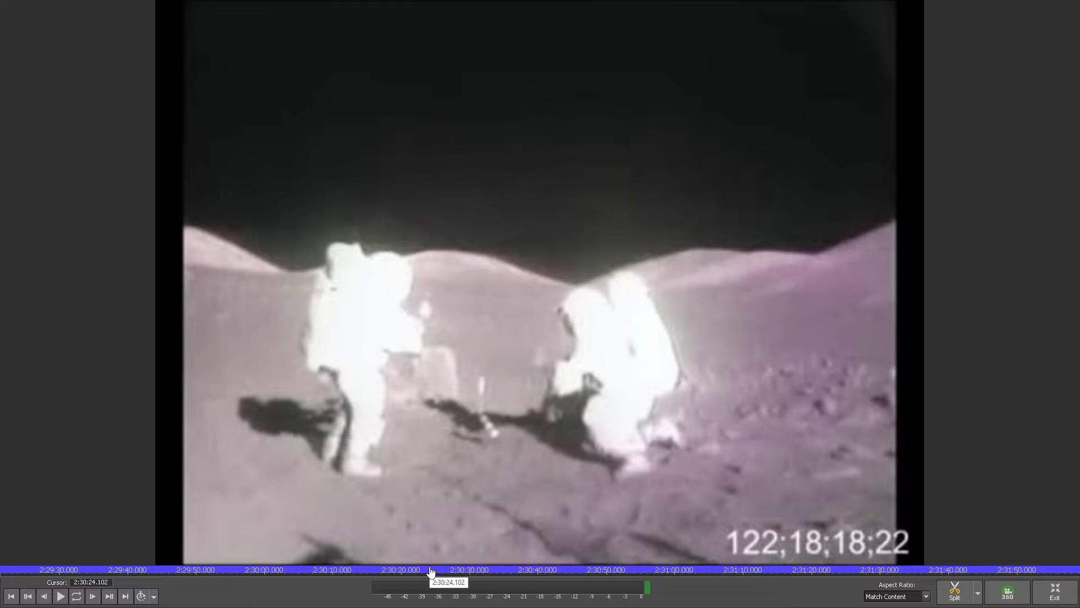
{"action": "left_click_drag", "start_coordinate": [431, 571], "coordinate": [487, 572]}
{"action": "right_click", "coordinate": [487, 572]}
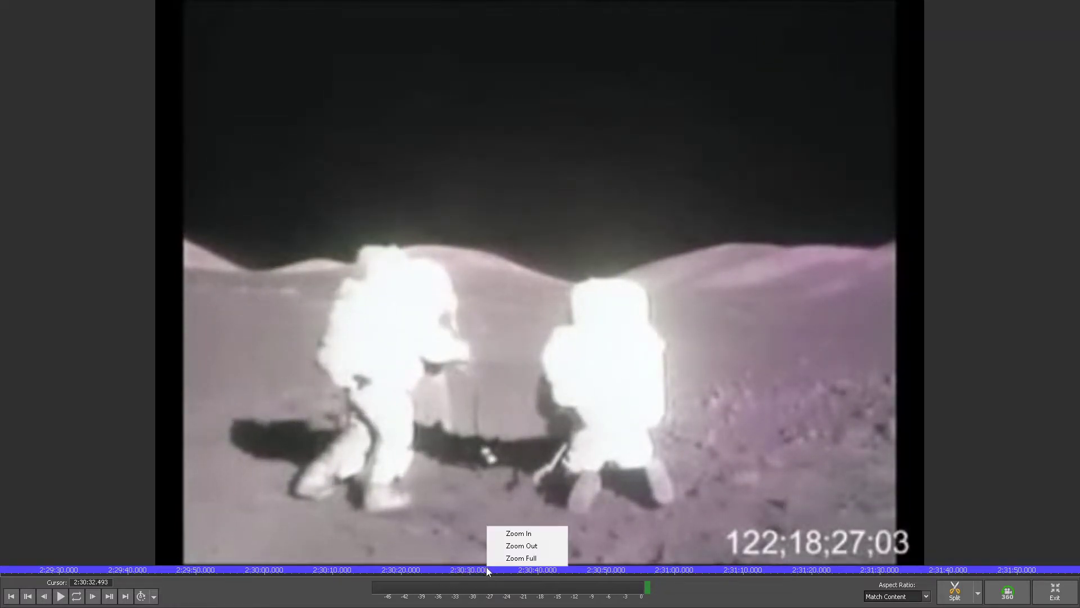
{"action": "left_click", "coordinate": [483, 569]}
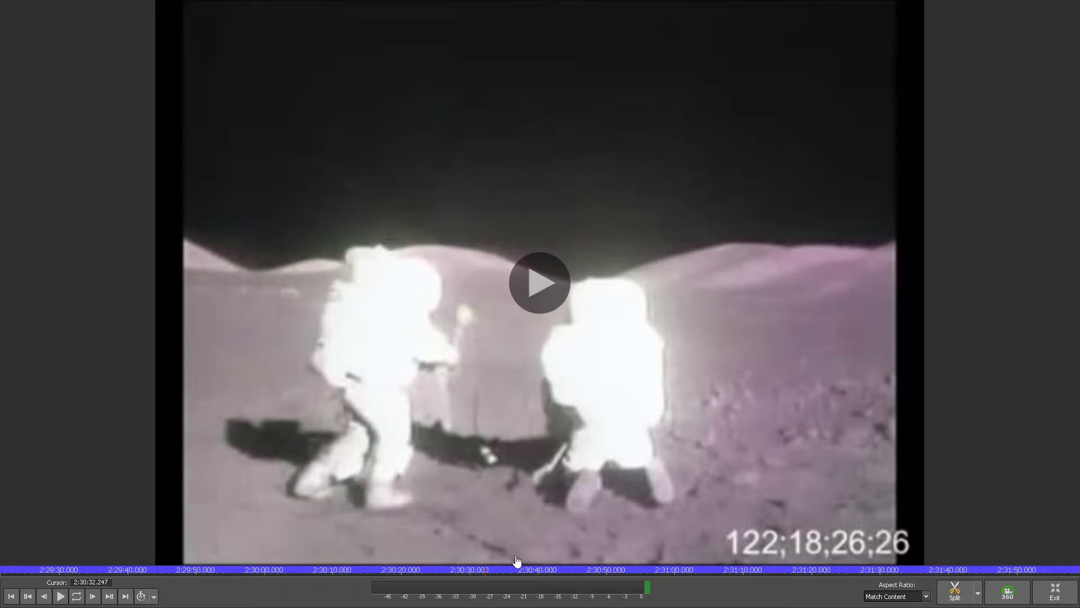
{"action": "left_click_drag", "start_coordinate": [503, 573], "coordinate": [1031, 559]}
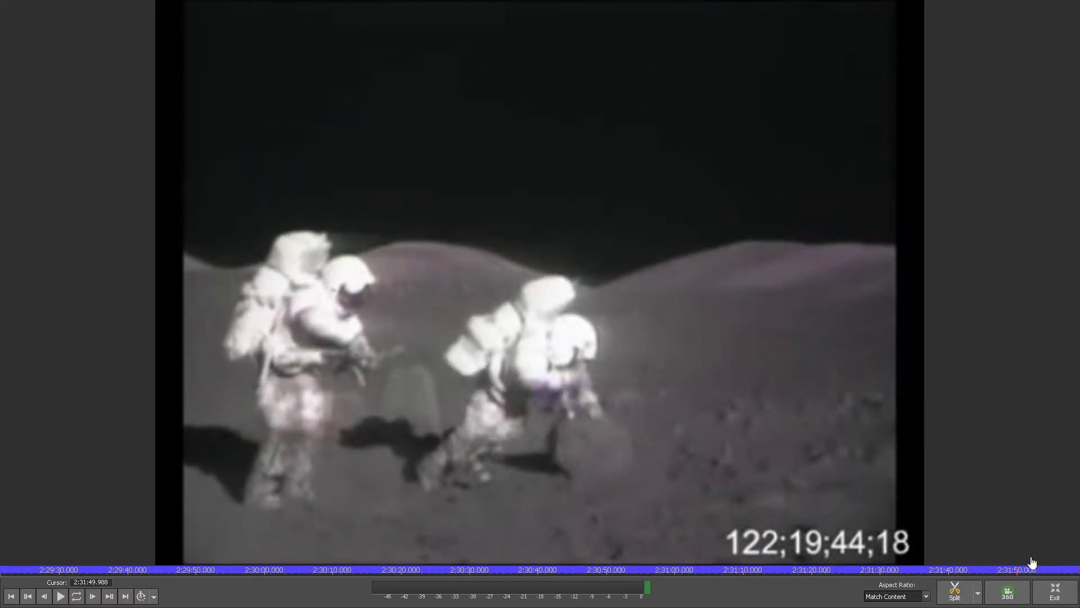
- Restore the preview to normal size, go to the lunar terrain footage at about 6:31:27 and play it briefly
{"action": "left_click", "coordinate": [1055, 592]}
{"action": "scroll", "coordinate": [393, 490], "scroll_direction": "down", "scroll_amount": 3}
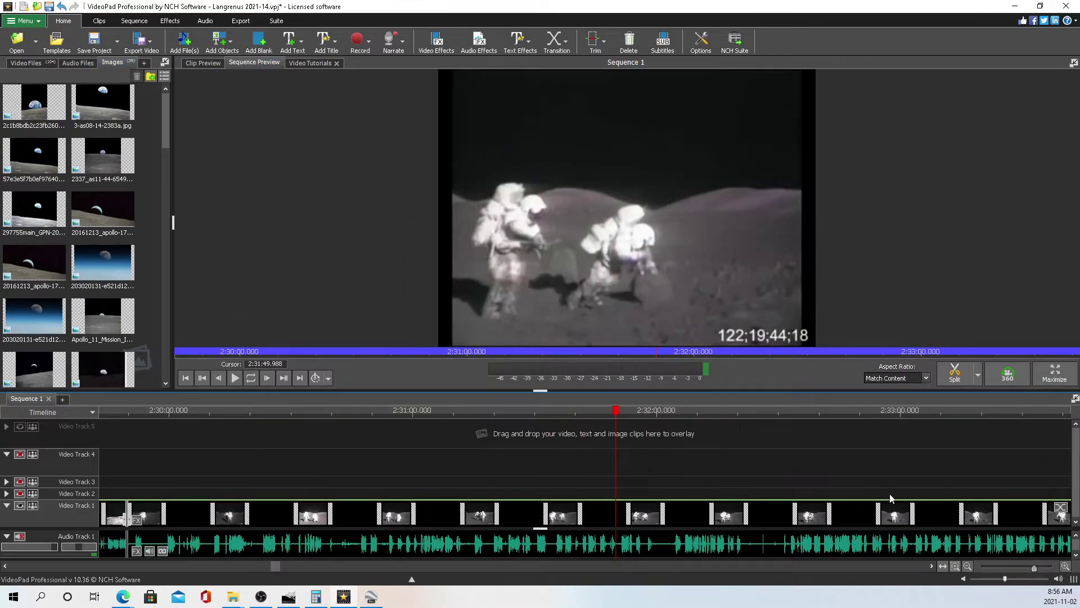
{"action": "scroll", "coordinate": [356, 502], "scroll_direction": "down", "scroll_amount": 5}
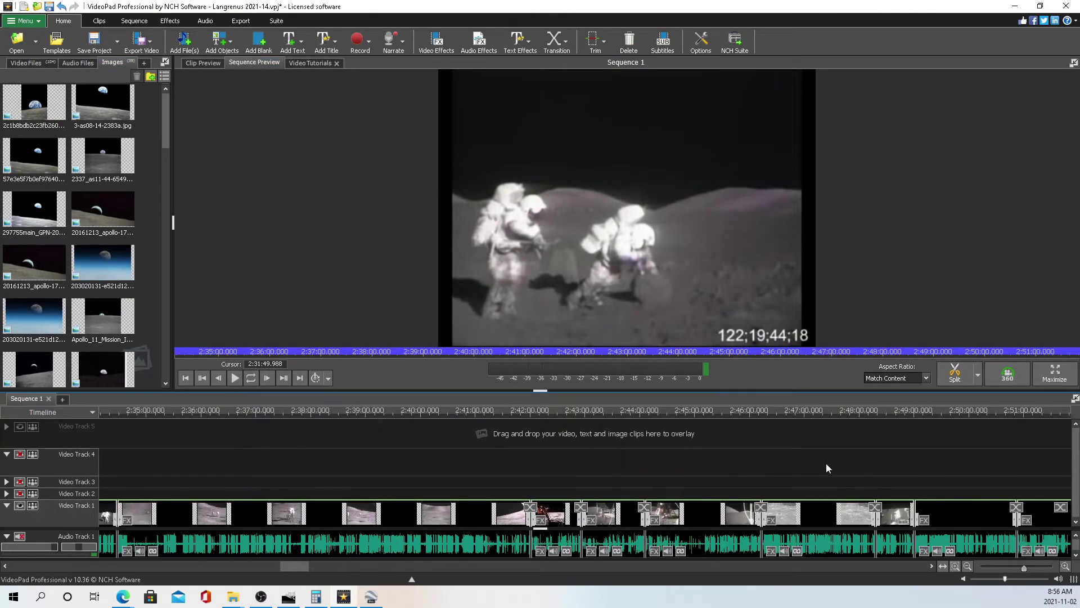
{"action": "scroll", "coordinate": [835, 471], "scroll_direction": "down", "scroll_amount": 5}
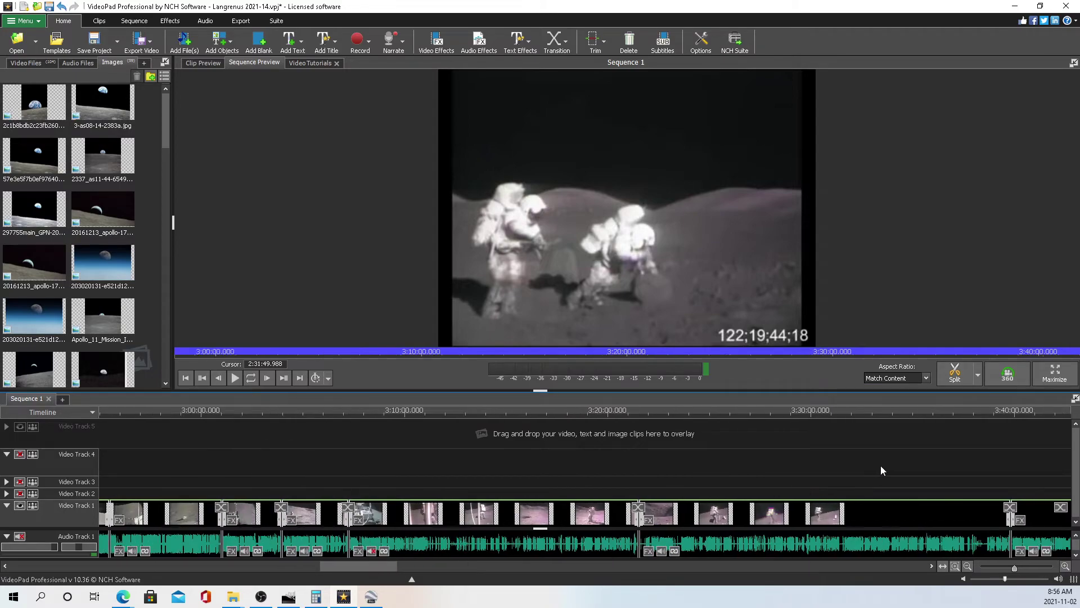
{"action": "scroll", "coordinate": [777, 481], "scroll_direction": "down", "scroll_amount": 3}
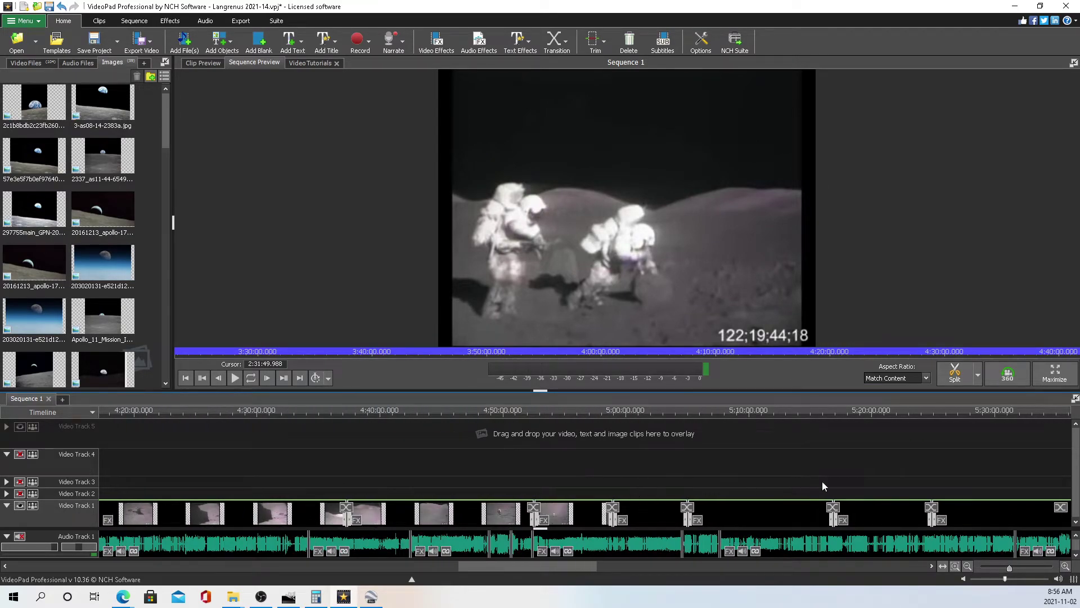
{"action": "scroll", "coordinate": [622, 558], "scroll_direction": "down", "scroll_amount": 5}
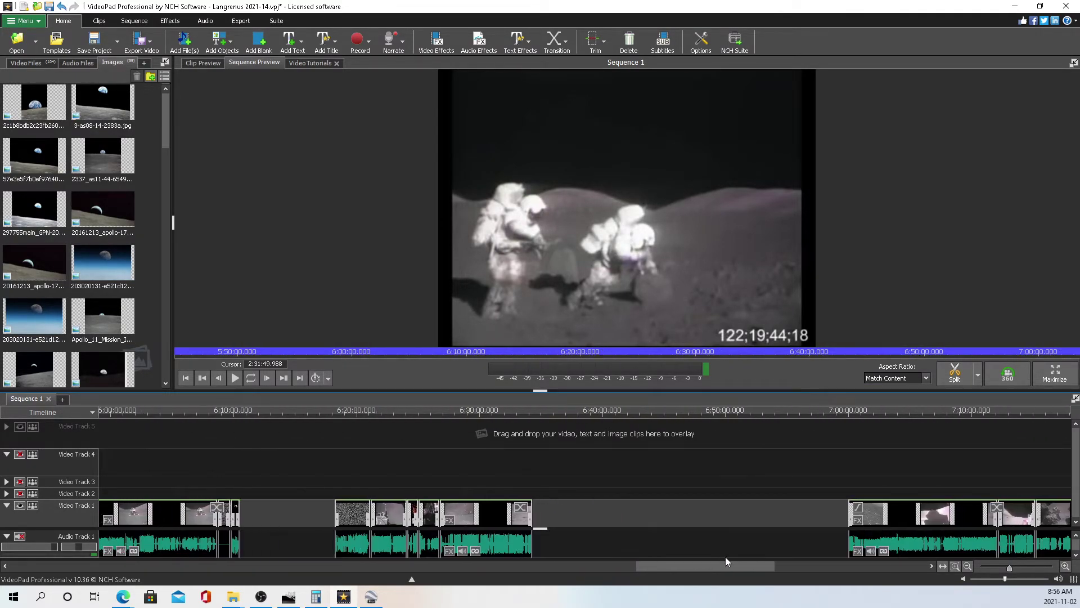
{"action": "left_click_drag", "start_coordinate": [342, 411], "coordinate": [456, 498]}
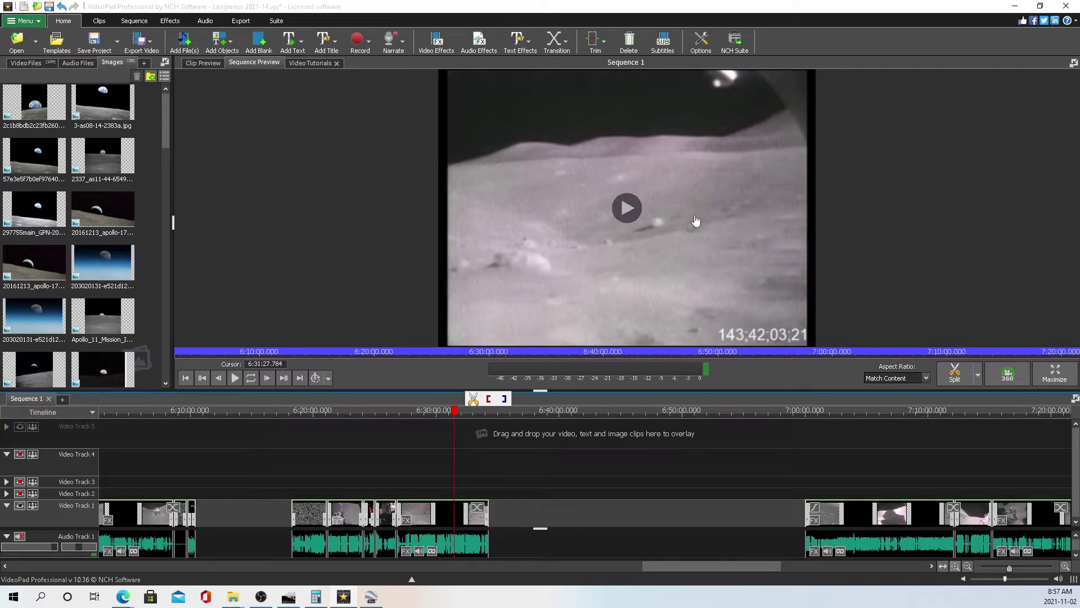
{"action": "left_click", "coordinate": [236, 378]}
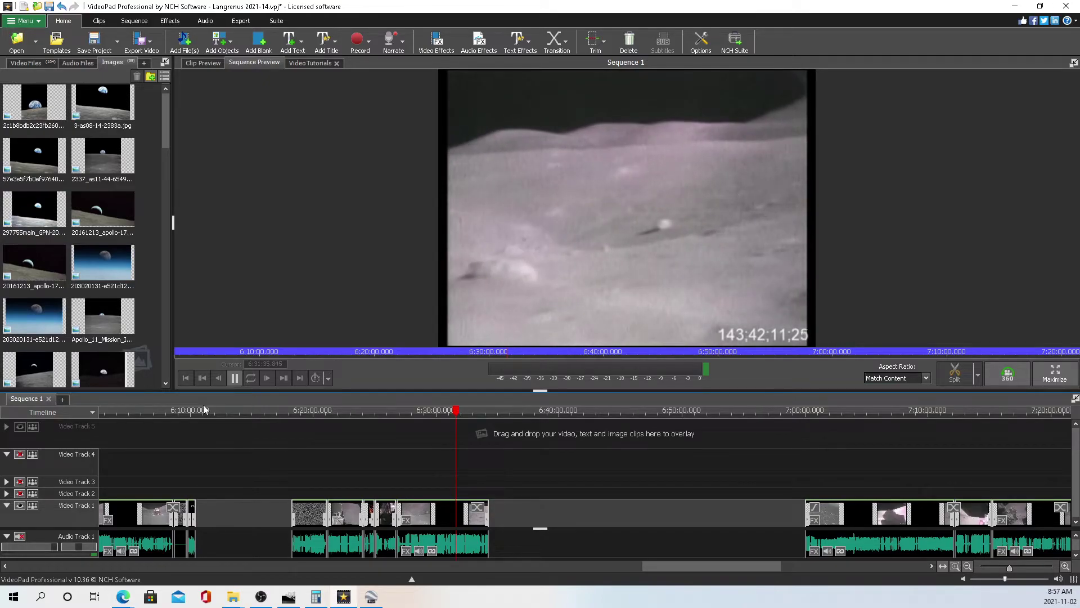
{"action": "left_click", "coordinate": [236, 378]}
- Scrub to about 7:03:19 in the clip after the timeline gap and enlarge the timeline scale around it
{"action": "scroll", "coordinate": [730, 451], "scroll_direction": "down", "scroll_amount": 5}
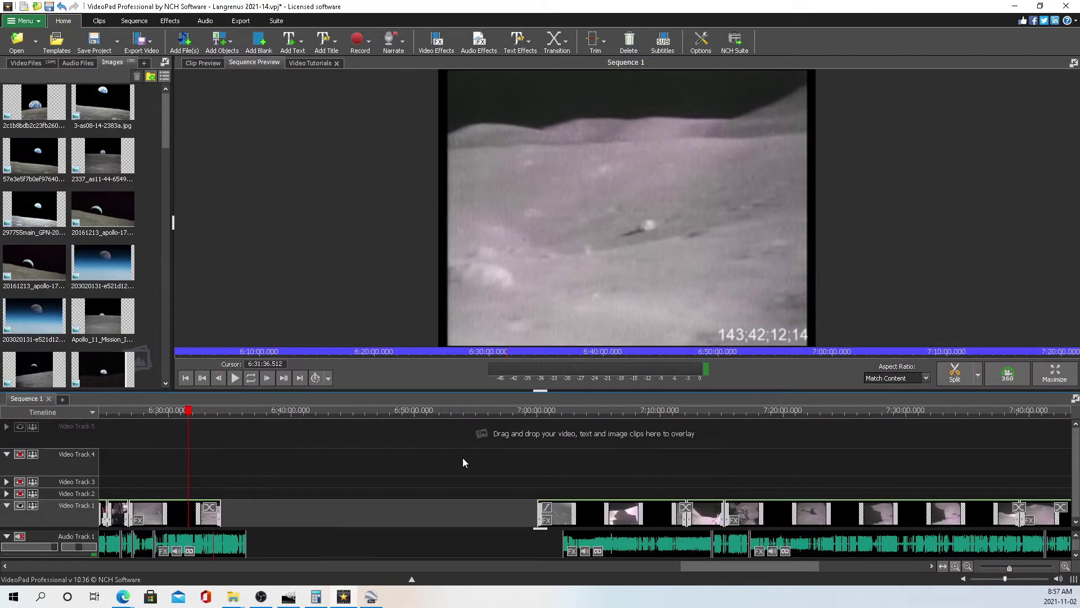
{"action": "left_click", "coordinate": [552, 417]}
{"action": "left_click_drag", "start_coordinate": [554, 419], "coordinate": [570, 450]}
{"action": "scroll", "coordinate": [617, 468], "scroll_direction": "up", "scroll_amount": 2}
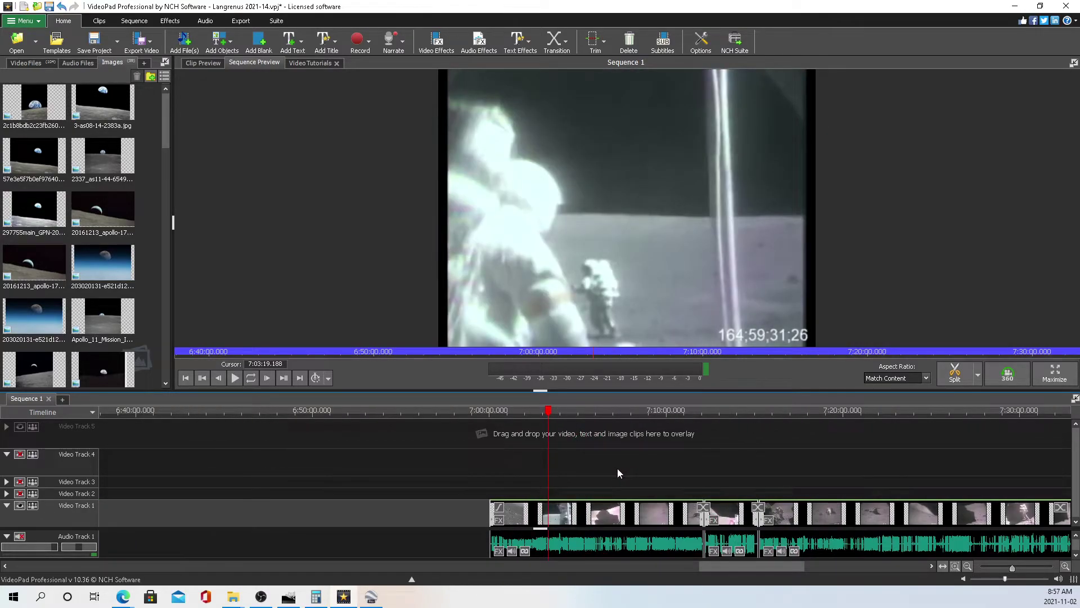
{"action": "scroll", "coordinate": [563, 472], "scroll_direction": "up", "scroll_amount": 3}
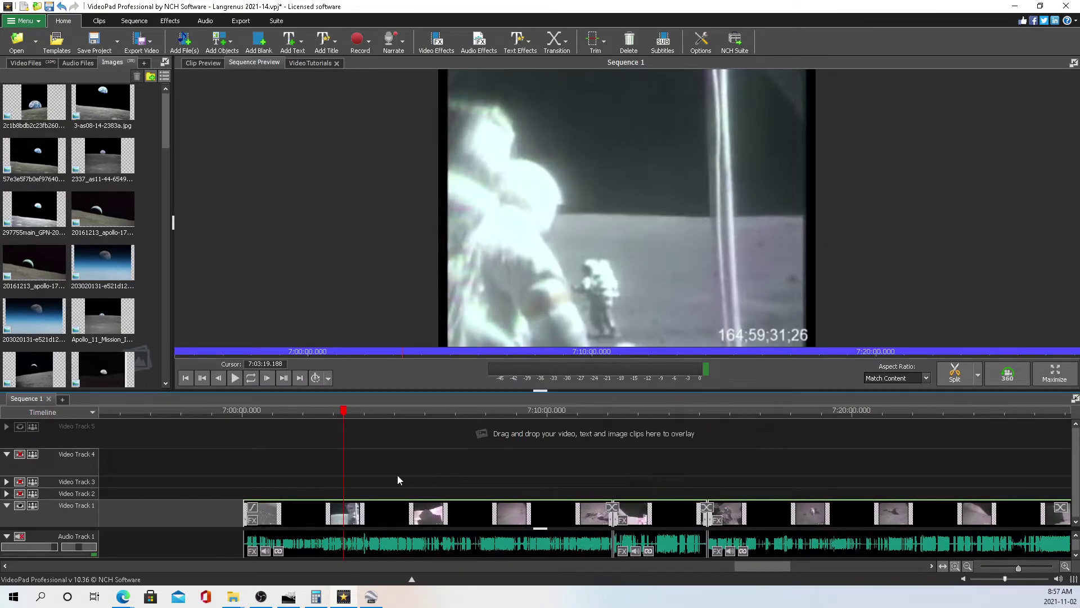
{"action": "scroll", "coordinate": [394, 467], "scroll_direction": "up", "scroll_amount": 2}
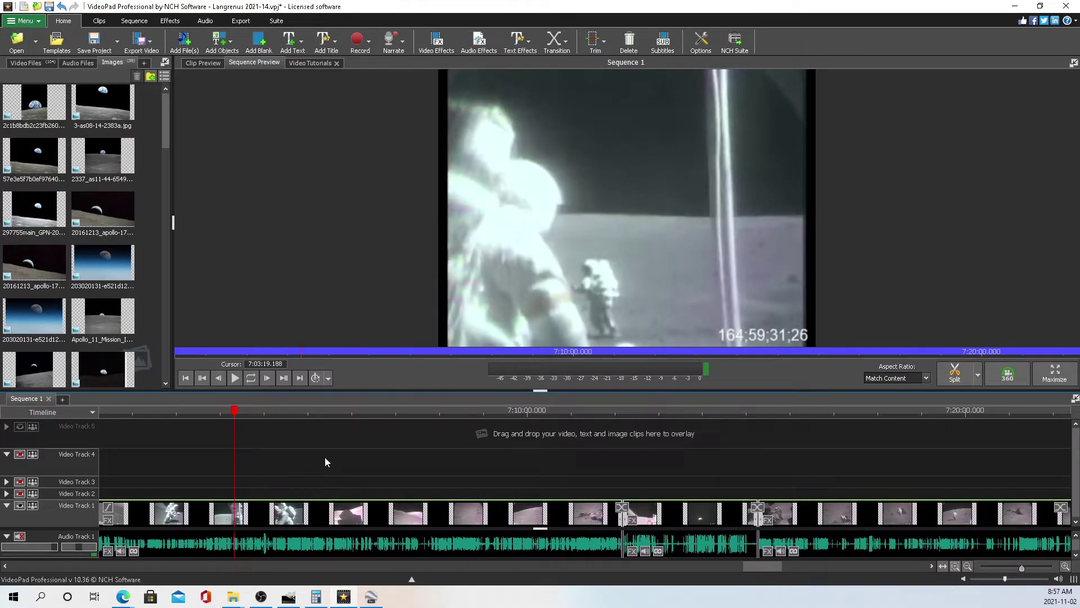
{"action": "scroll", "coordinate": [315, 459], "scroll_direction": "right", "scroll_amount": 1}
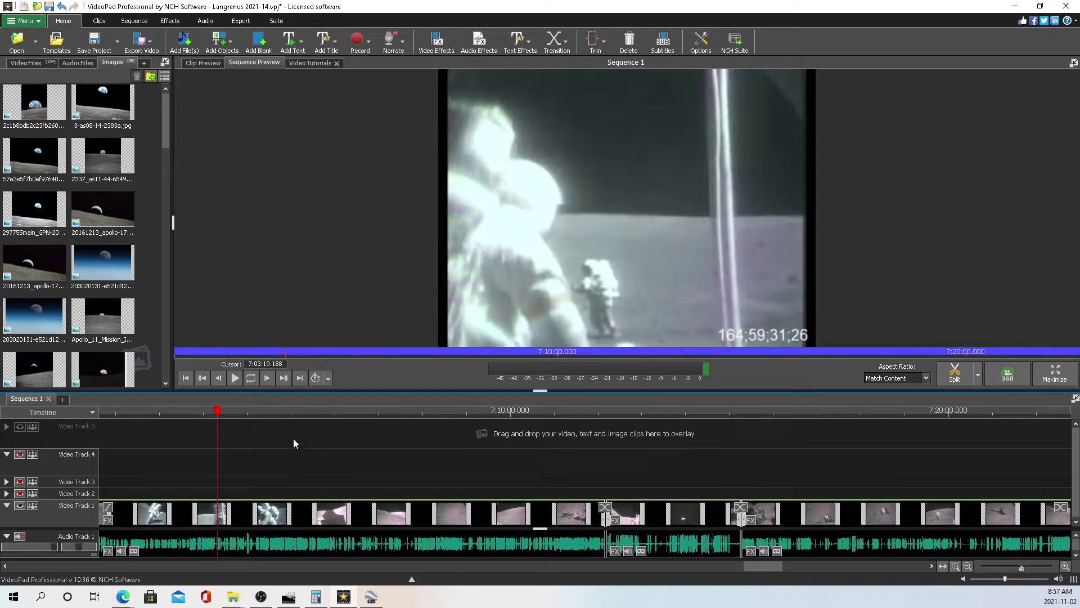
- Review the hillside footage at about 7:04:42 with a brief playback and scrub onward to about 7:17:45
{"action": "left_click", "coordinate": [251, 415]}
{"action": "left_click_drag", "start_coordinate": [252, 420], "coordinate": [280, 436]}
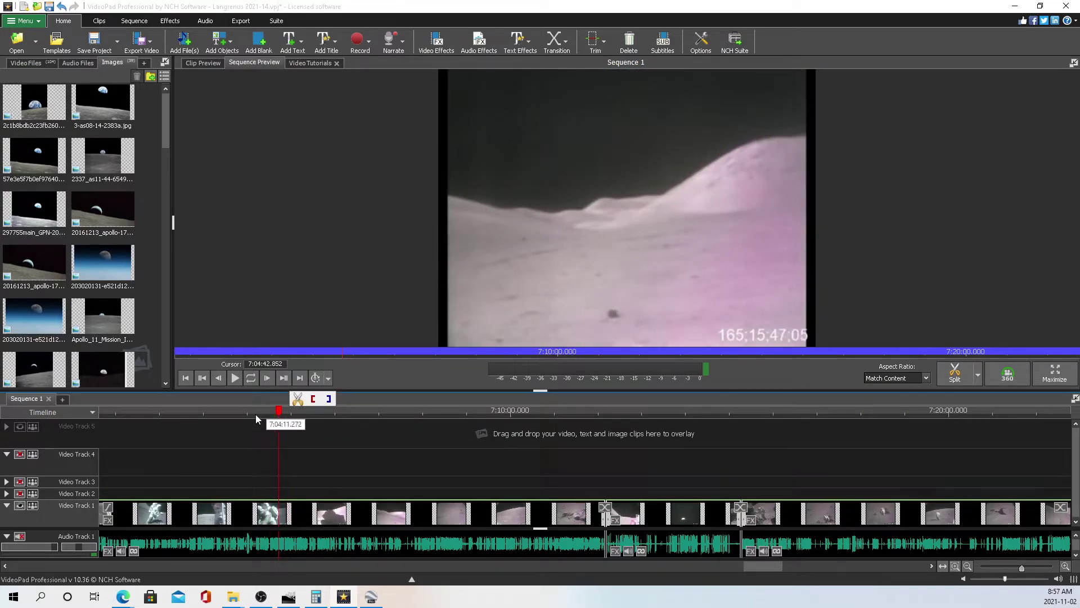
{"action": "left_click", "coordinate": [235, 379]}
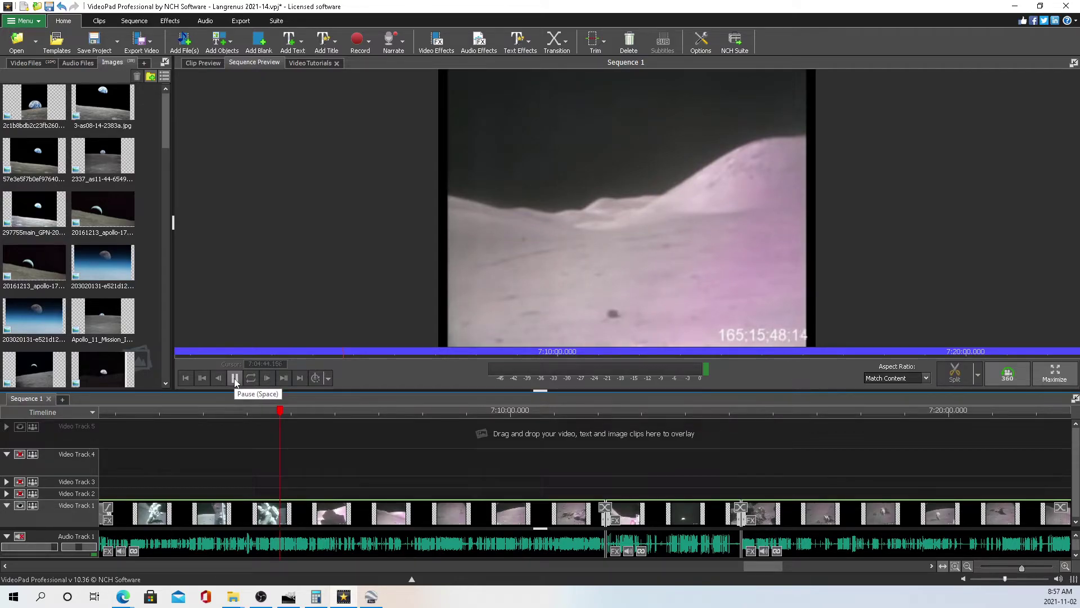
{"action": "left_click", "coordinate": [235, 378]}
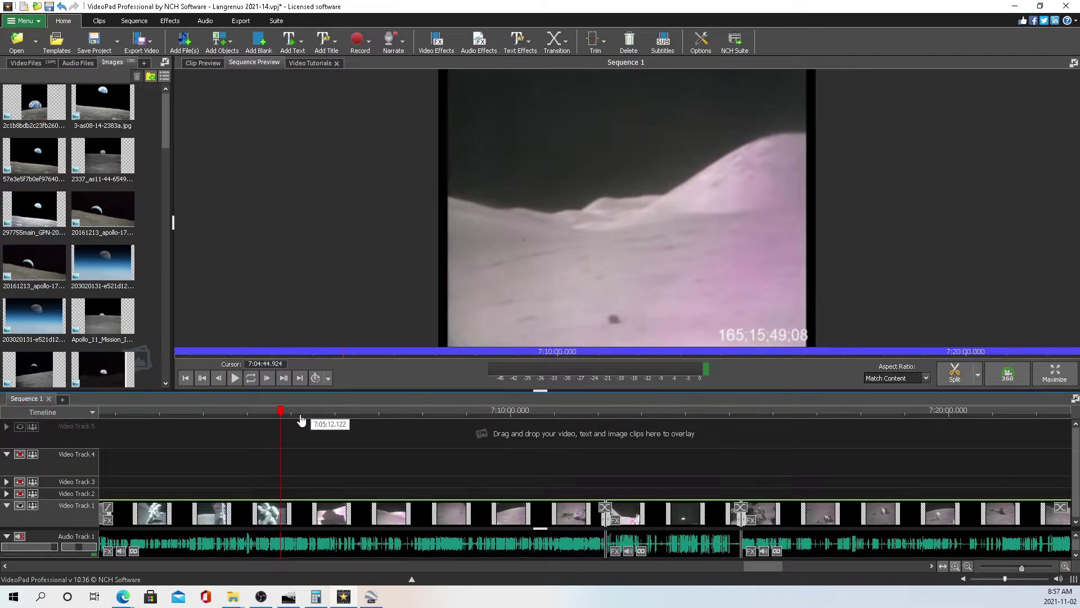
{"action": "left_click_drag", "start_coordinate": [301, 419], "coordinate": [326, 426]}
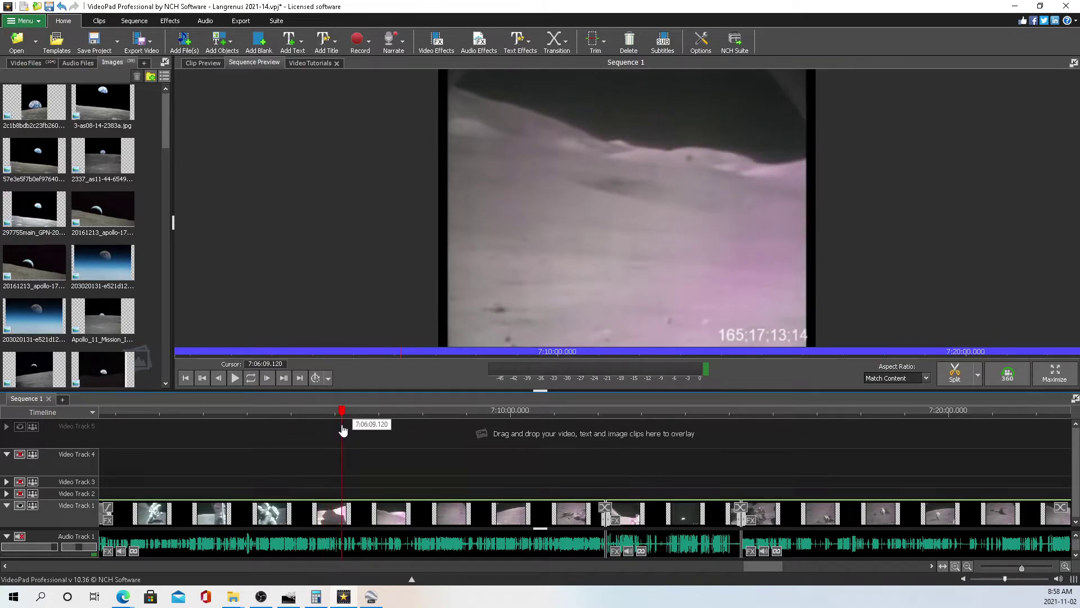
{"action": "left_click_drag", "start_coordinate": [346, 430], "coordinate": [851, 499]}
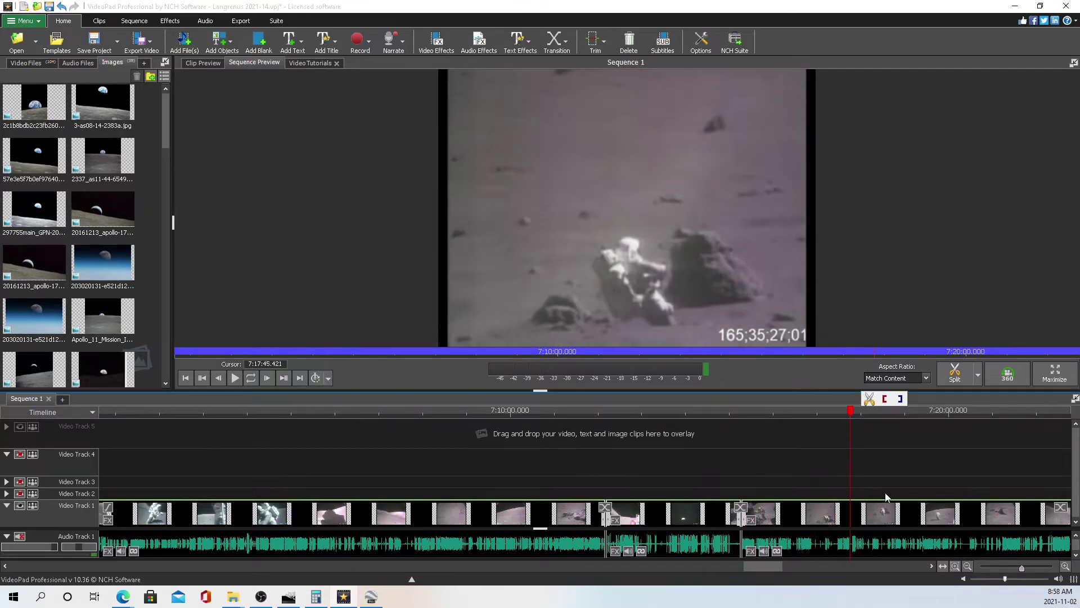
- Examine the following moonwalk clips by scrubbing through about 7:32:33 and 7:40:08 and onward along the sequence
{"action": "scroll", "coordinate": [562, 506], "scroll_direction": "right", "scroll_amount": 5}
{"action": "left_click_drag", "start_coordinate": [429, 425], "coordinate": [405, 491]}
{"action": "left_click_drag", "start_coordinate": [429, 417], "coordinate": [546, 442]}
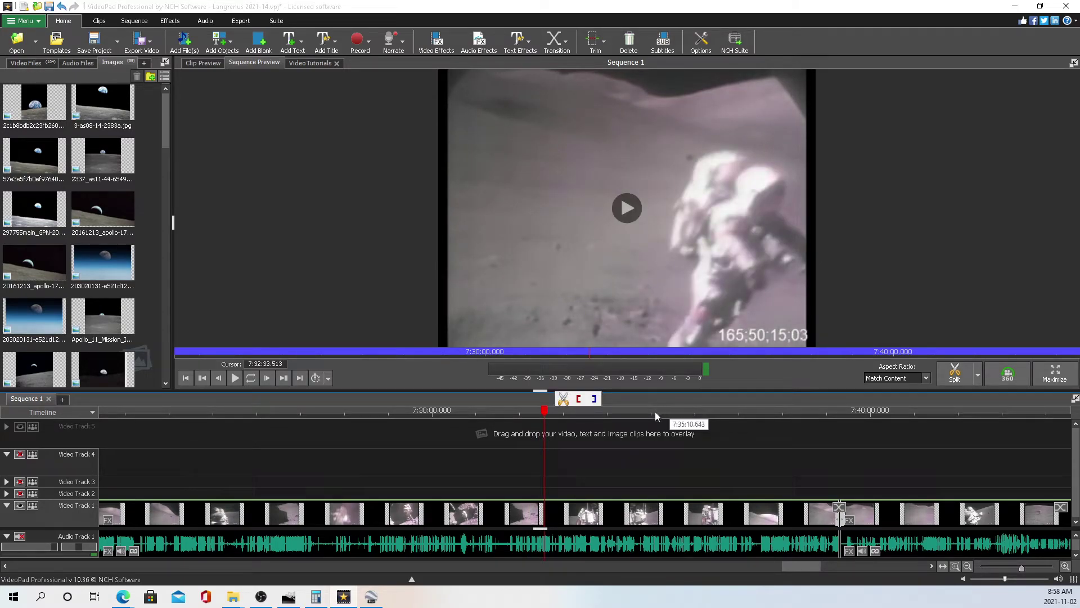
{"action": "left_click_drag", "start_coordinate": [573, 419], "coordinate": [875, 498]}
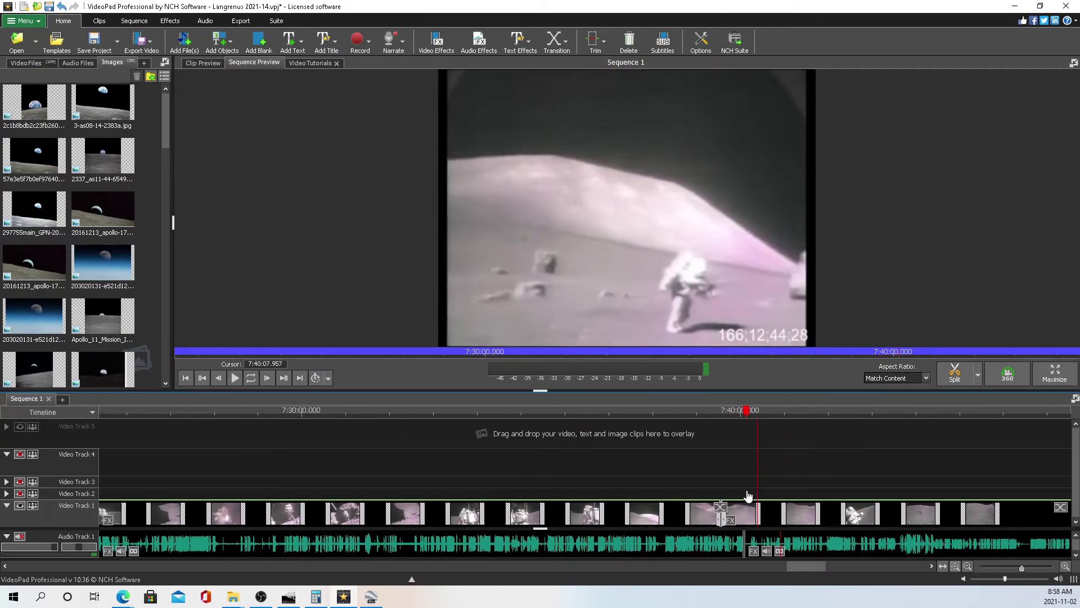
{"action": "left_click_drag", "start_coordinate": [468, 416], "coordinate": [749, 430]}
{"action": "scroll", "coordinate": [697, 483], "scroll_direction": "right", "scroll_amount": 5}
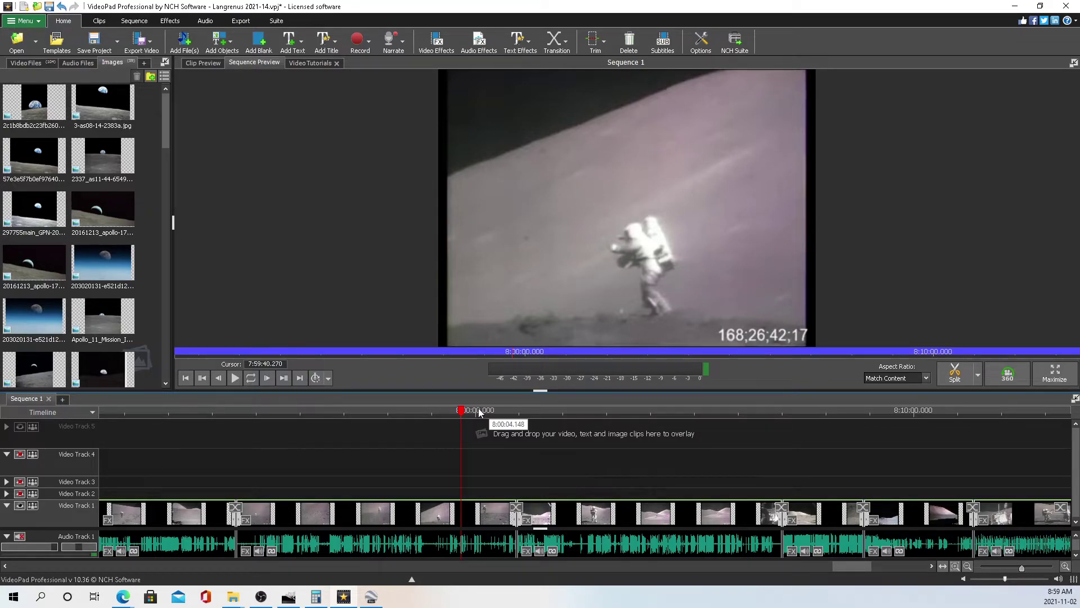
- Scrub to the lunar hills footage at about 8:03:32 and play it with the preview enlarged to full screen
{"action": "left_click_drag", "start_coordinate": [479, 412], "coordinate": [630, 466]}
{"action": "right_click", "coordinate": [633, 467]}
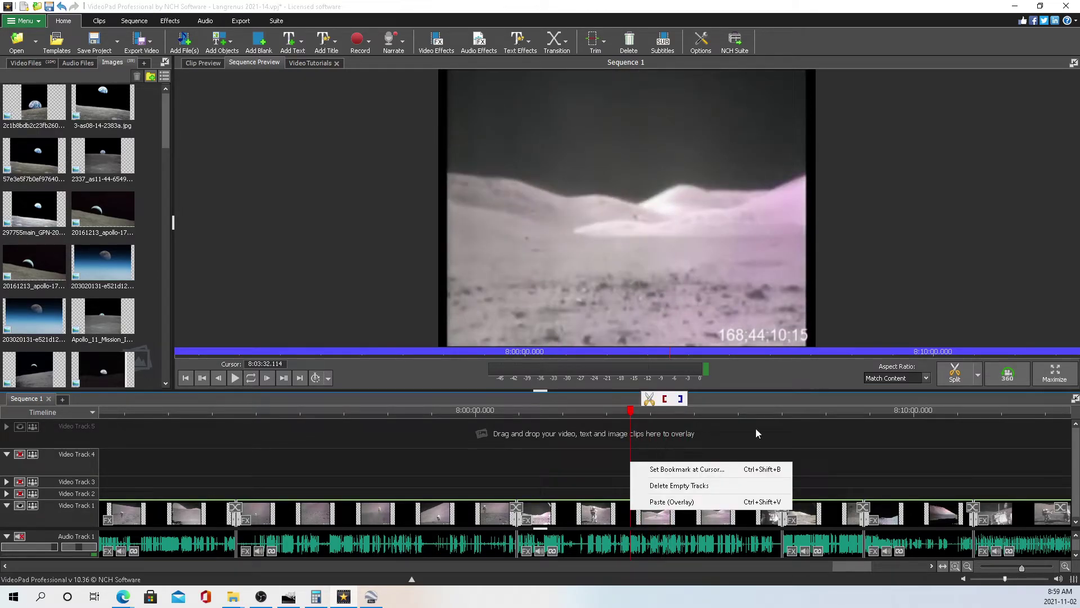
{"action": "double_click", "coordinate": [673, 323]}
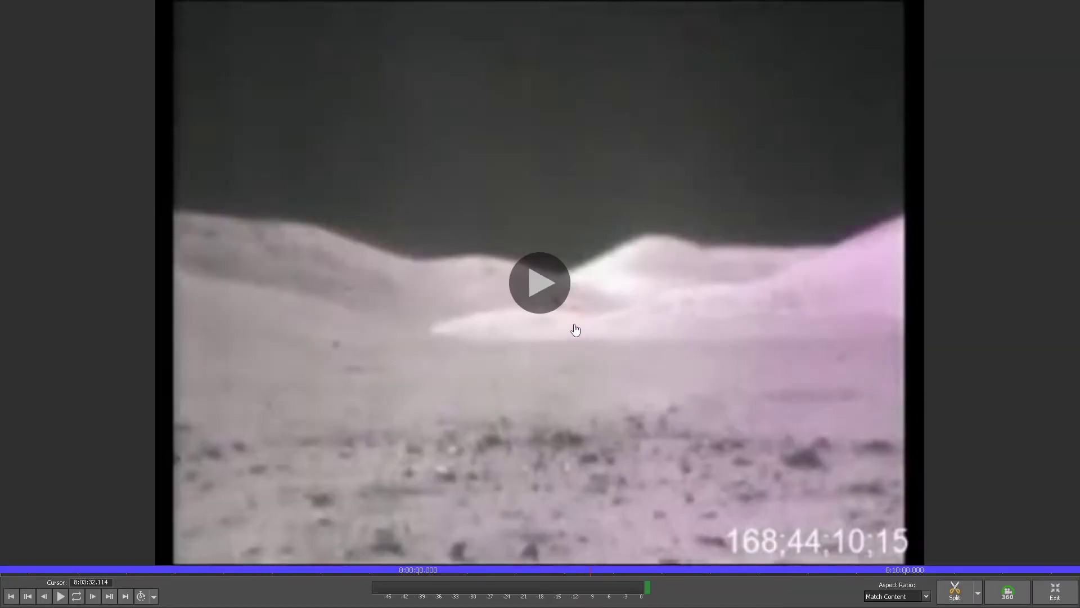
{"action": "key", "text": "Escape"}
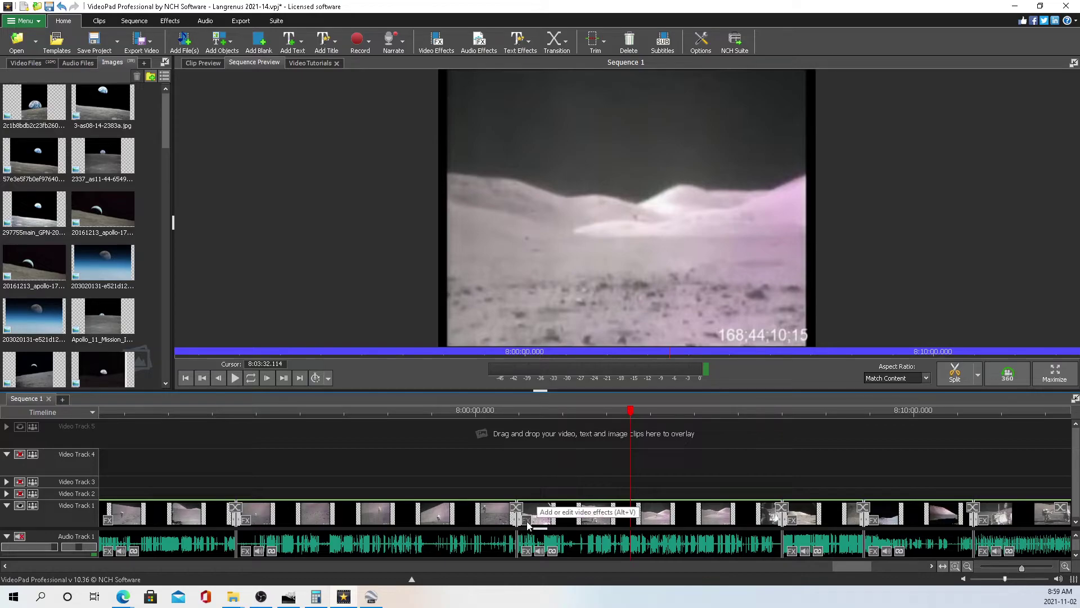
{"action": "left_click", "coordinate": [1054, 374]}
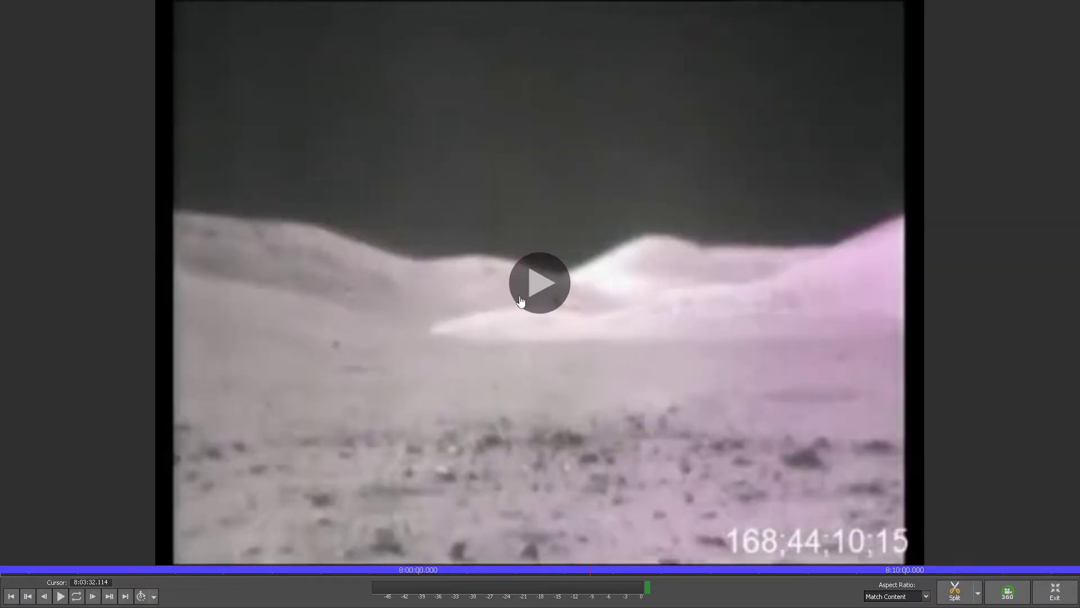
{"action": "left_click", "coordinate": [534, 306]}
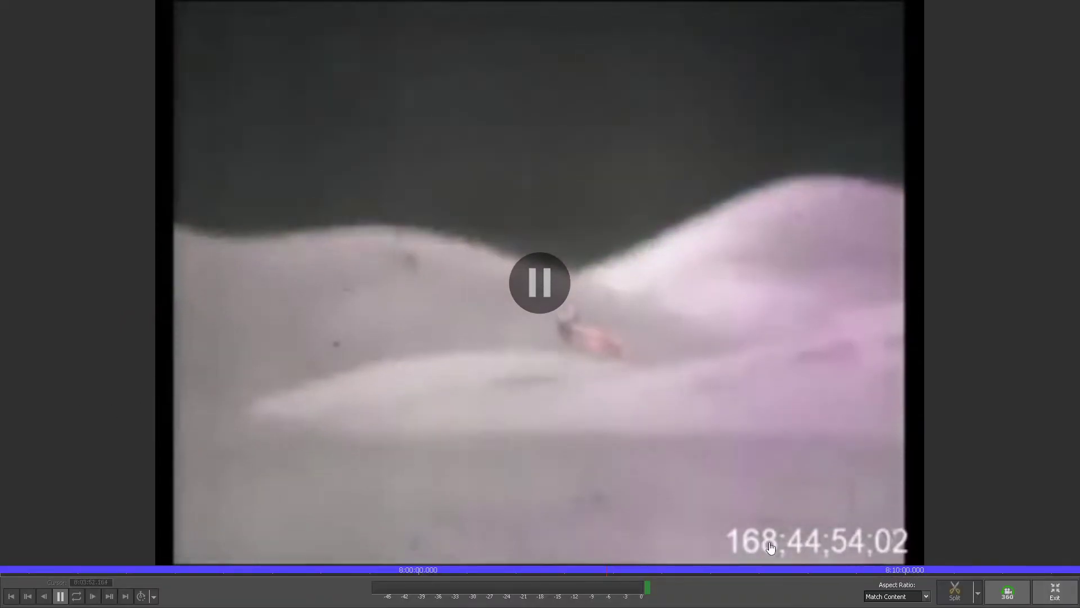
- Go to the close-up of the hills at about 8:05:29, stop playback and move on to the frame at about 8:05:45
{"action": "left_click_drag", "start_coordinate": [617, 571], "coordinate": [689, 577]}
{"action": "left_click", "coordinate": [63, 598]}
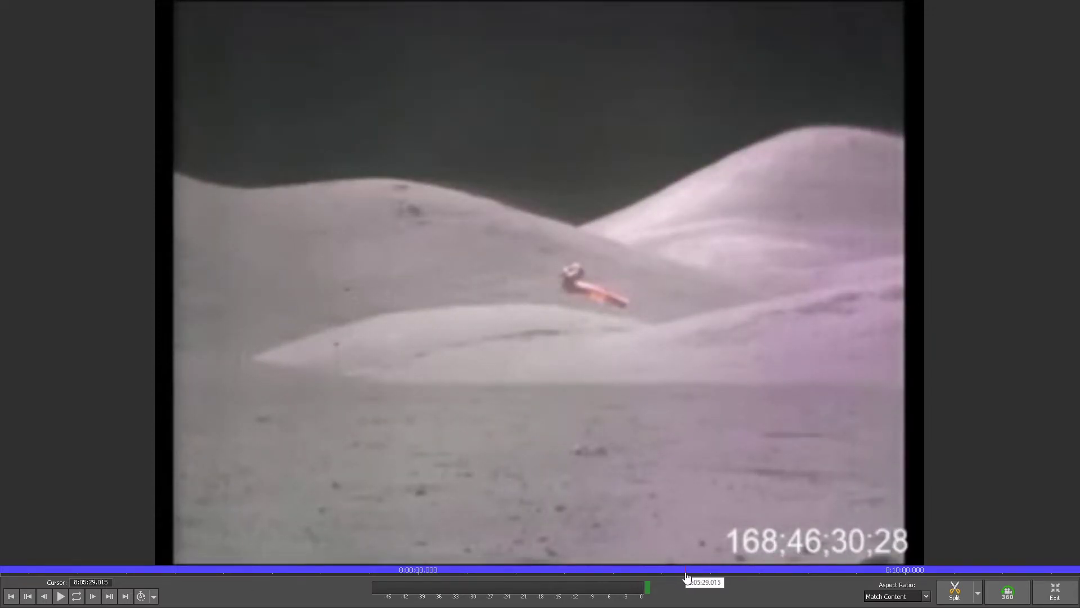
{"action": "left_click_drag", "start_coordinate": [686, 576], "coordinate": [700, 578]}
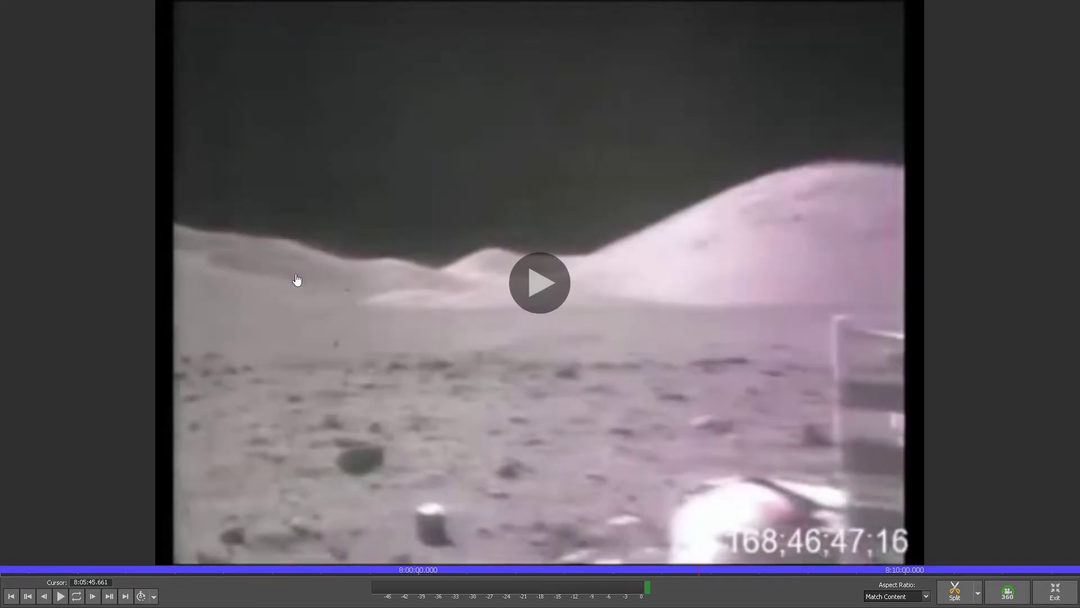
- Compare the close-up of the hills at about 8:05:20 with the wider views at about 8:05:38 and 8:05:46
{"action": "left_click_drag", "start_coordinate": [696, 574], "coordinate": [667, 574]}
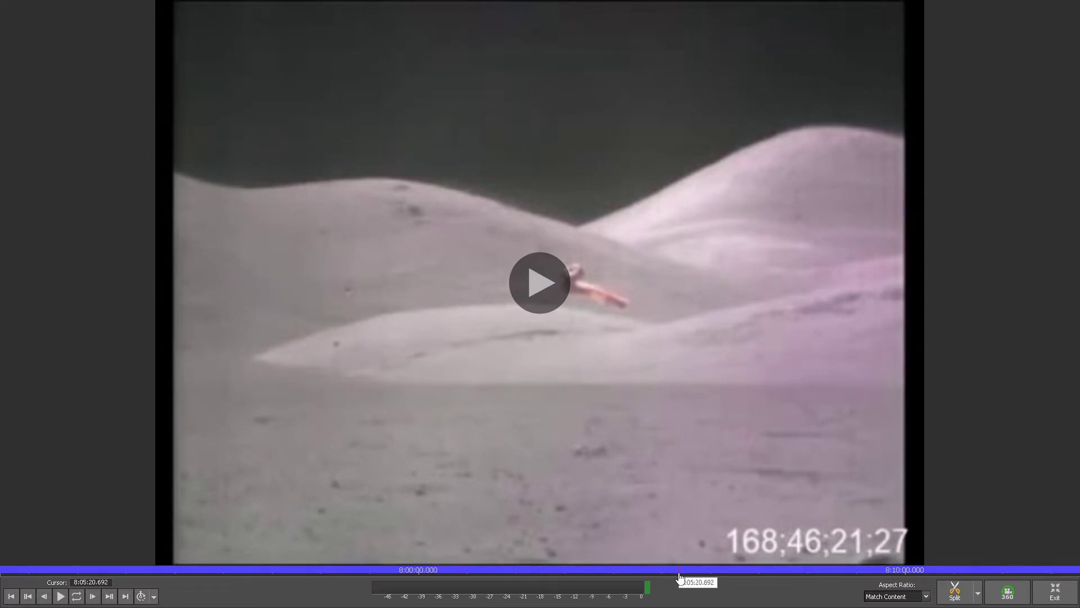
{"action": "left_click_drag", "start_coordinate": [681, 576], "coordinate": [694, 589]}
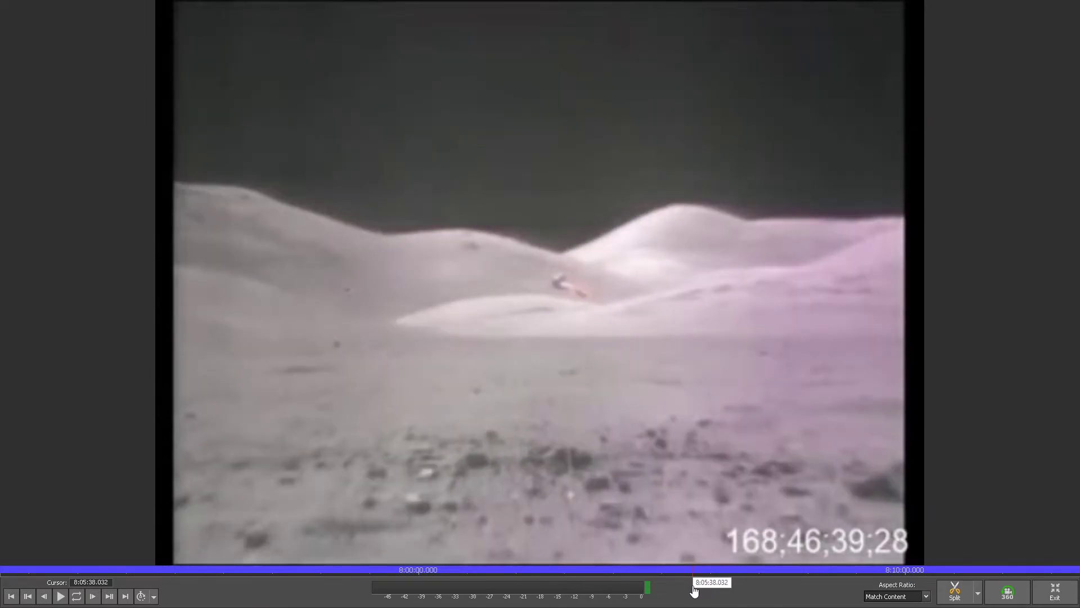
{"action": "mouse_move", "coordinate": [691, 296]}
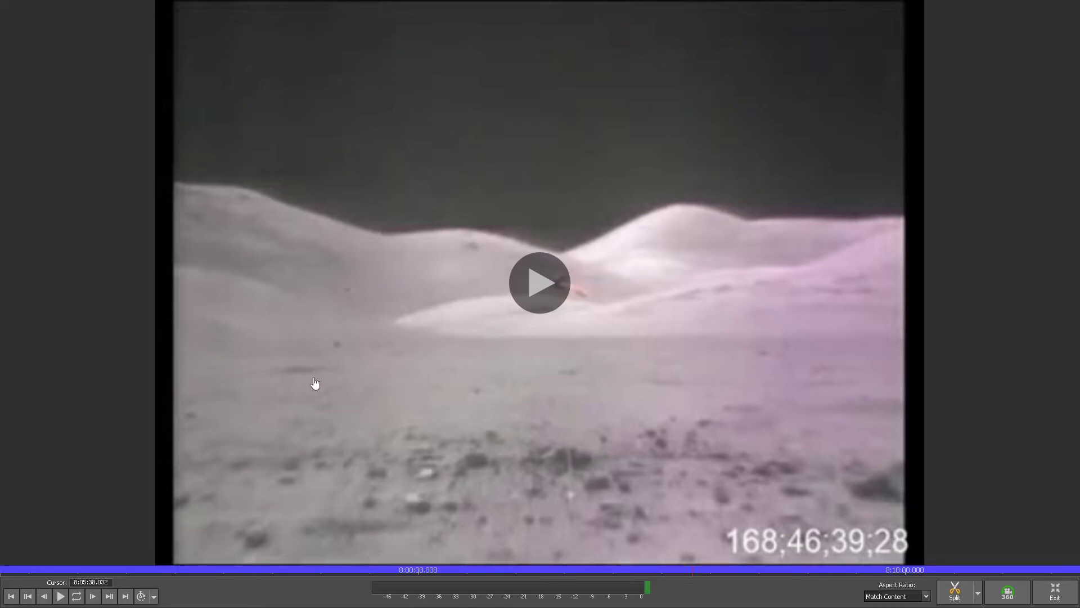
{"action": "left_click", "coordinate": [699, 575]}
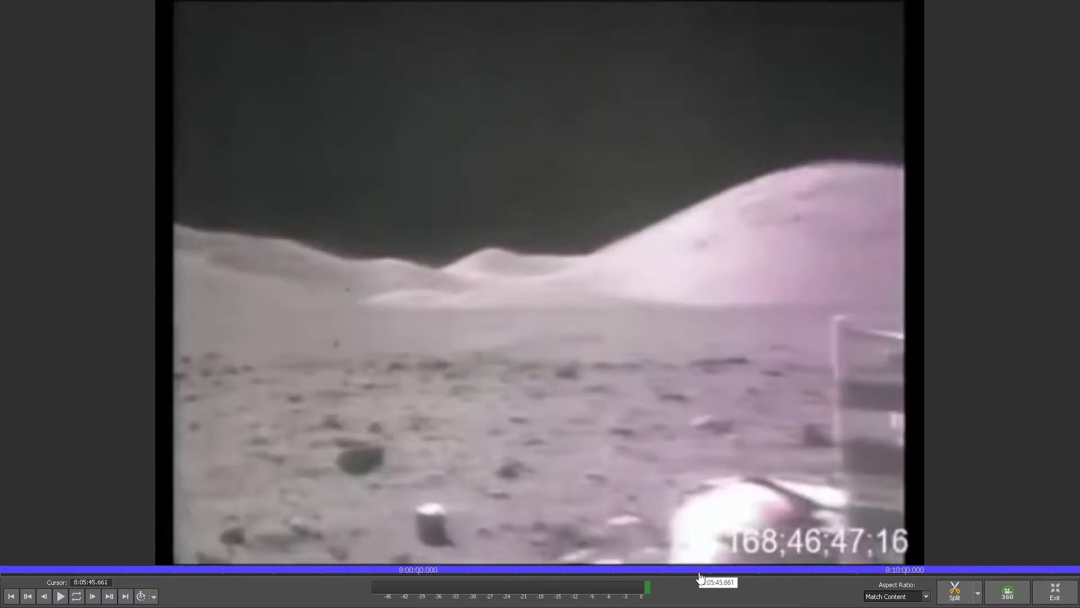
{"action": "mouse_move", "coordinate": [427, 271]}
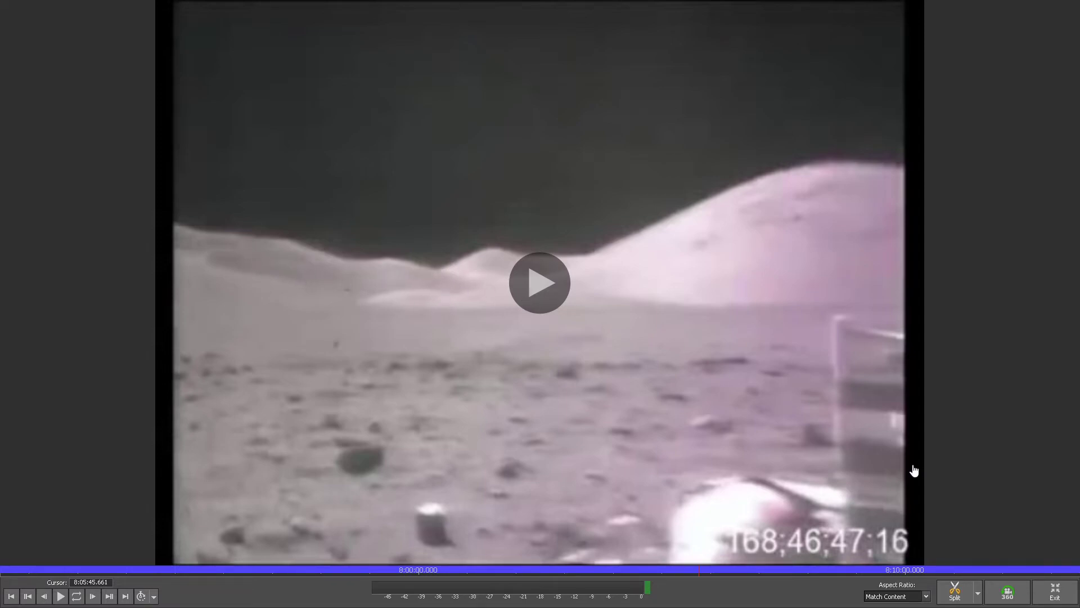
{"action": "left_click_drag", "start_coordinate": [704, 576], "coordinate": [700, 577]}
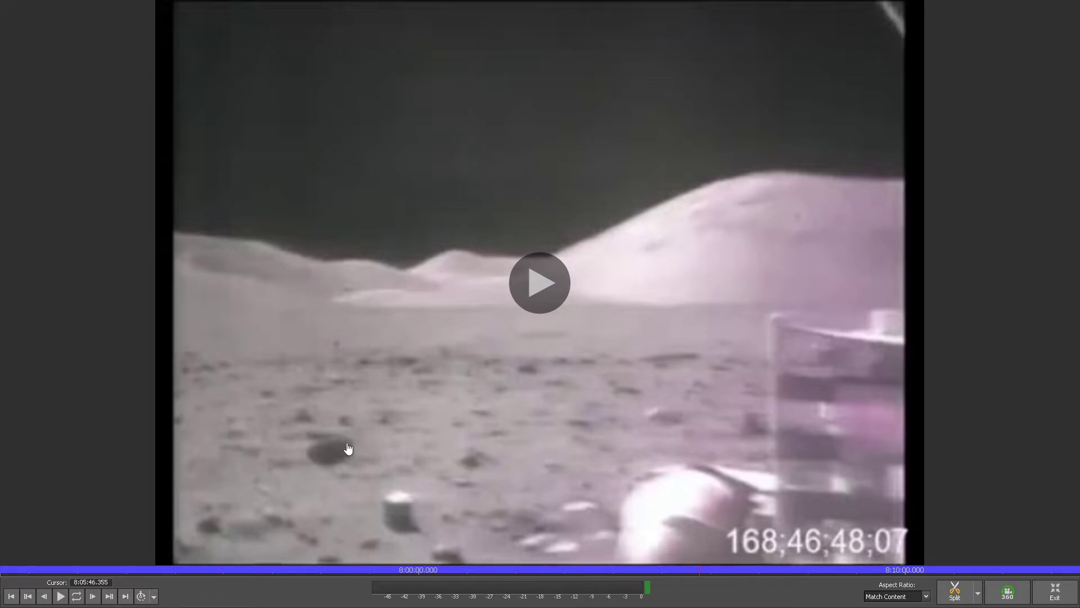
- Scrub on to the two astronauts beside the flag at about 8:12:38 and restore the preview to normal size
{"action": "left_click_drag", "start_coordinate": [707, 577], "coordinate": [1035, 599]}
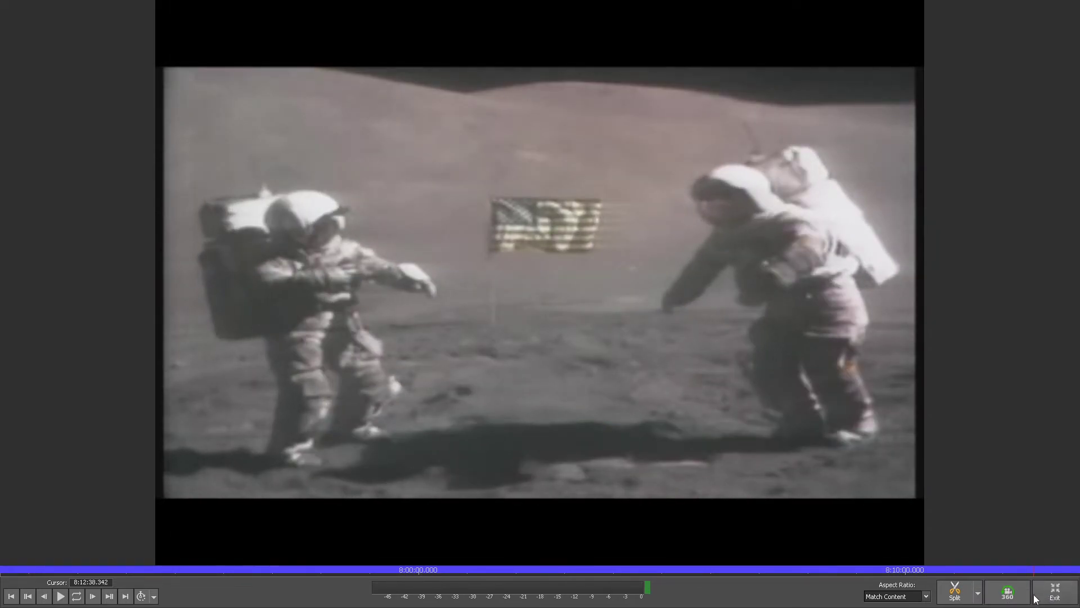
{"action": "left_click", "coordinate": [1055, 593]}
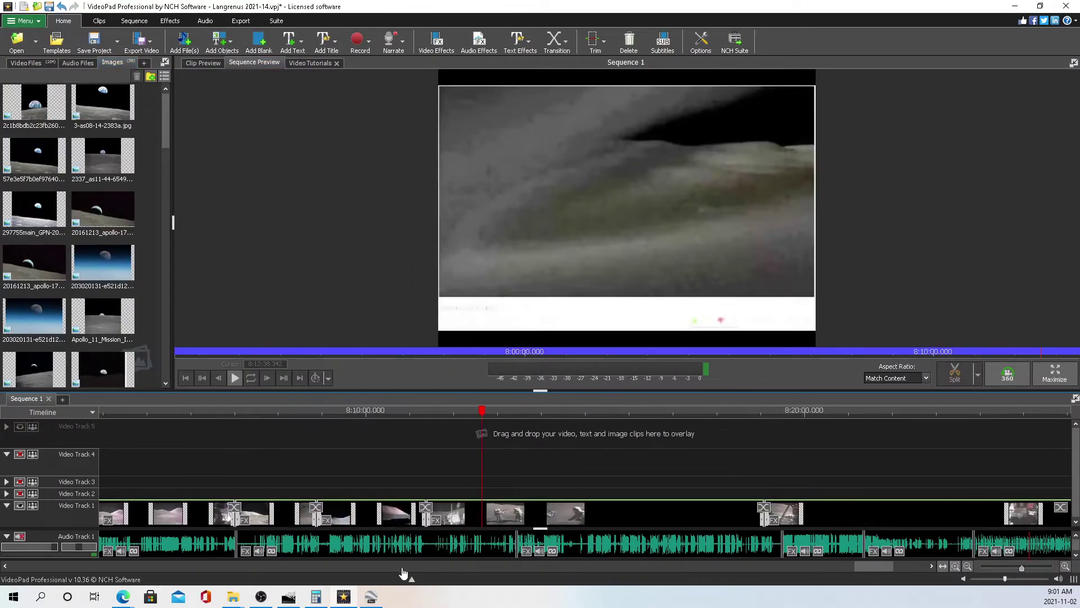
{"action": "scroll", "coordinate": [384, 520], "scroll_direction": "down", "scroll_amount": 1}
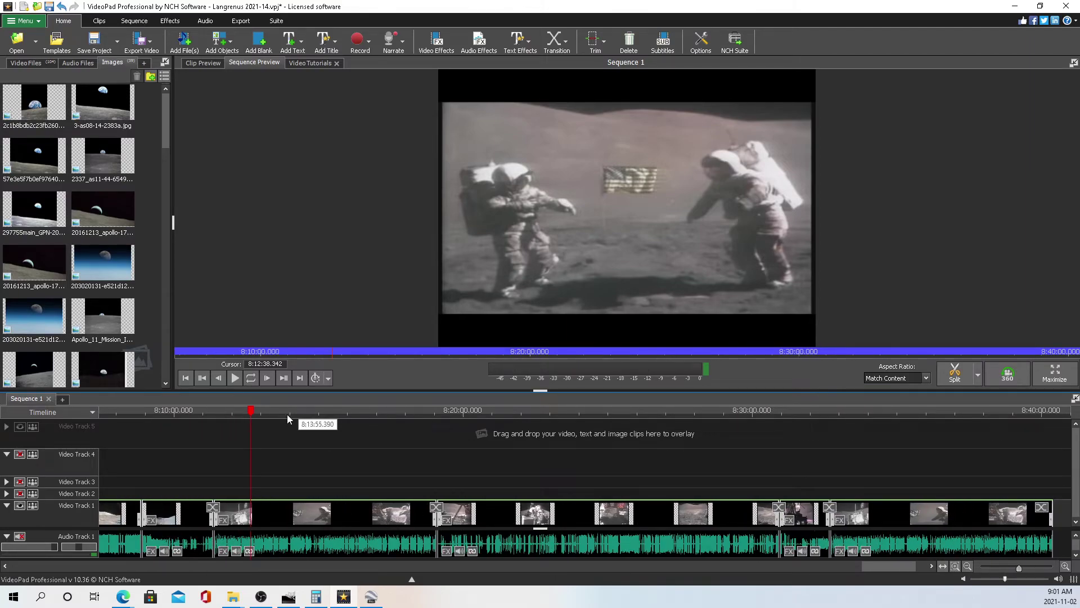
- Scrub through the astronaut clips from about 8:18:05 to 8:36:18 and return to the flag scene at about 8:12:27
{"action": "left_click_drag", "start_coordinate": [353, 425], "coordinate": [384, 435]}
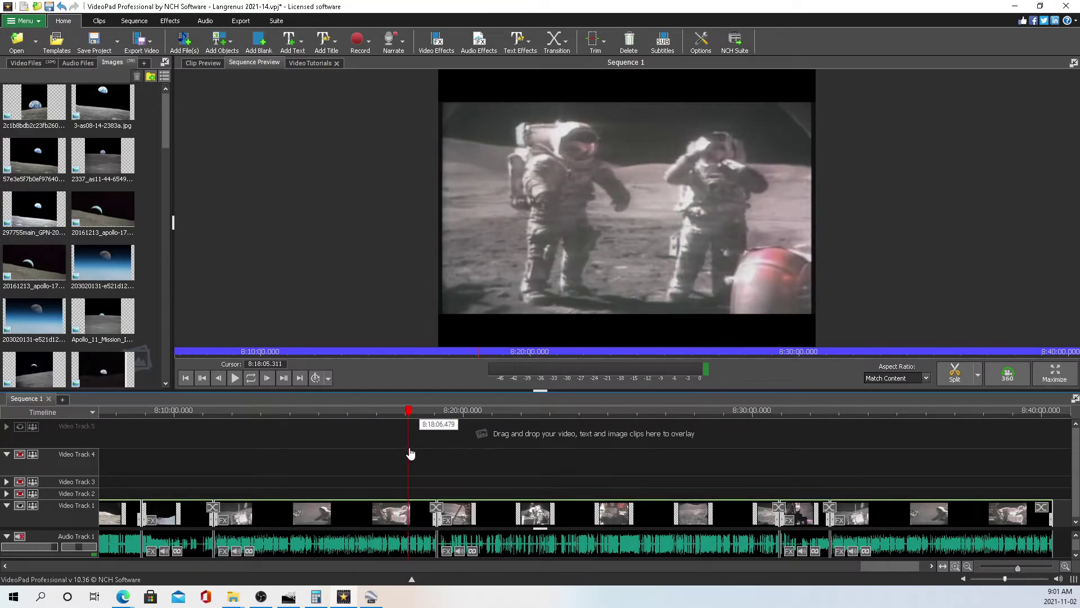
{"action": "left_click_drag", "start_coordinate": [417, 457], "coordinate": [869, 512]}
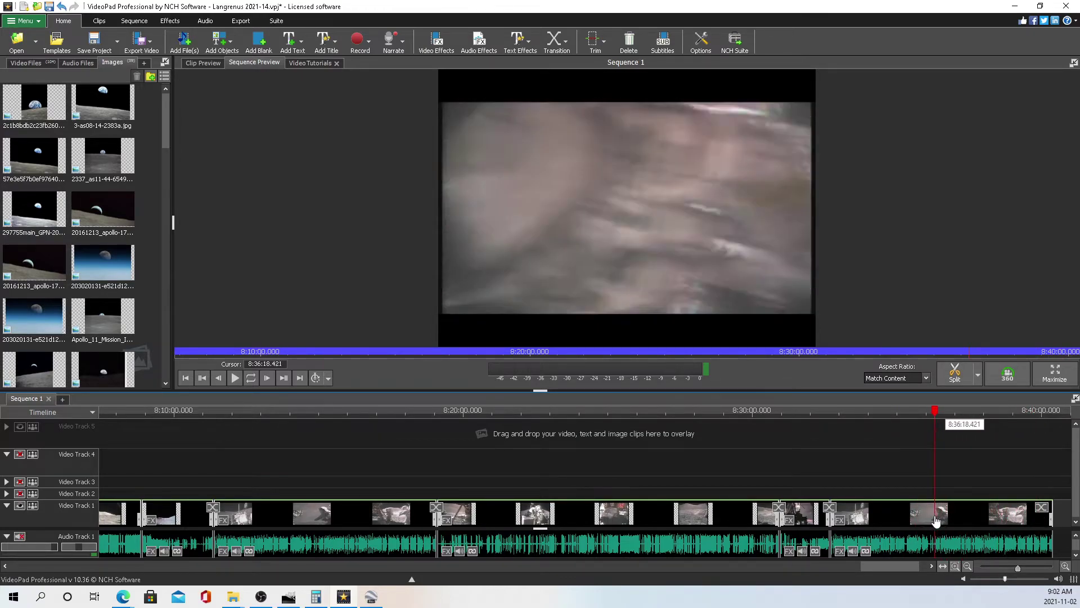
{"action": "left_click_drag", "start_coordinate": [794, 540], "coordinate": [246, 526]}
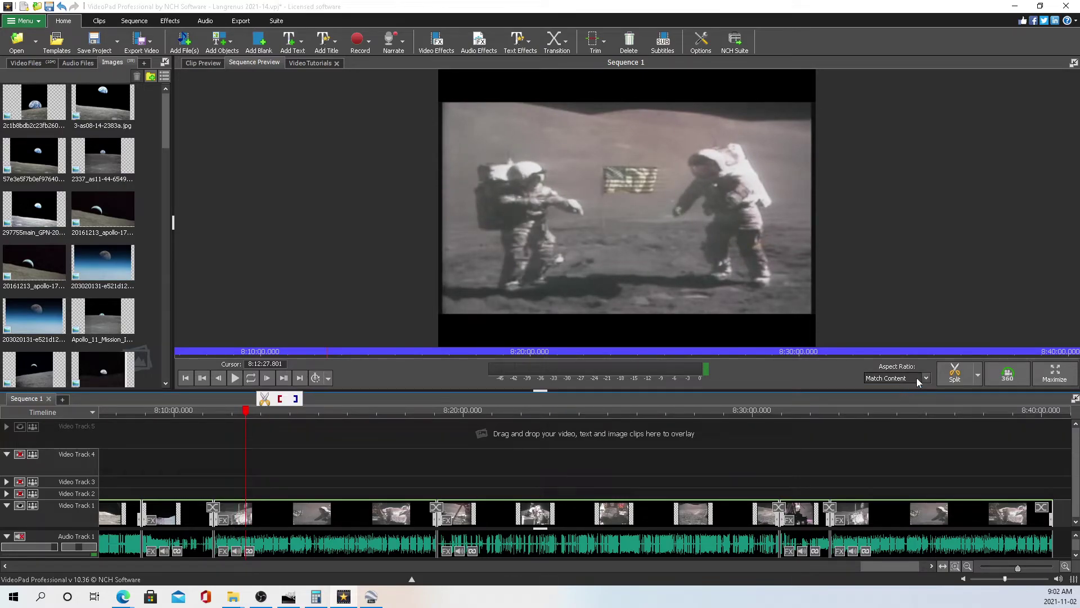
- Enlarge the preview to full screen and examine the astronauts near the flag at about 8:12:51 and 8:14:19
{"action": "left_click", "coordinate": [1052, 374]}
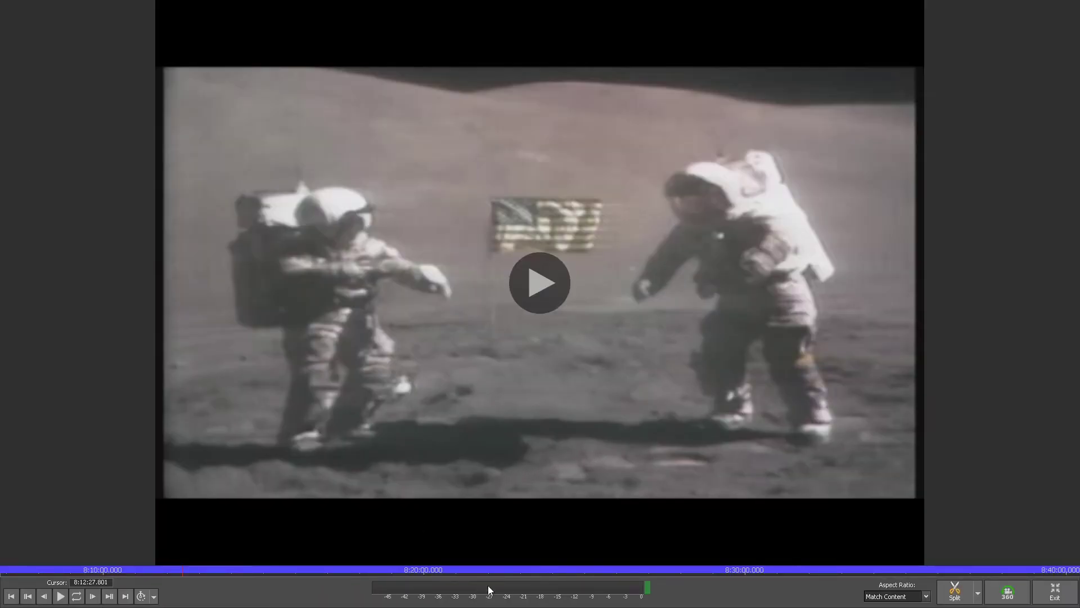
{"action": "left_click", "coordinate": [195, 577]}
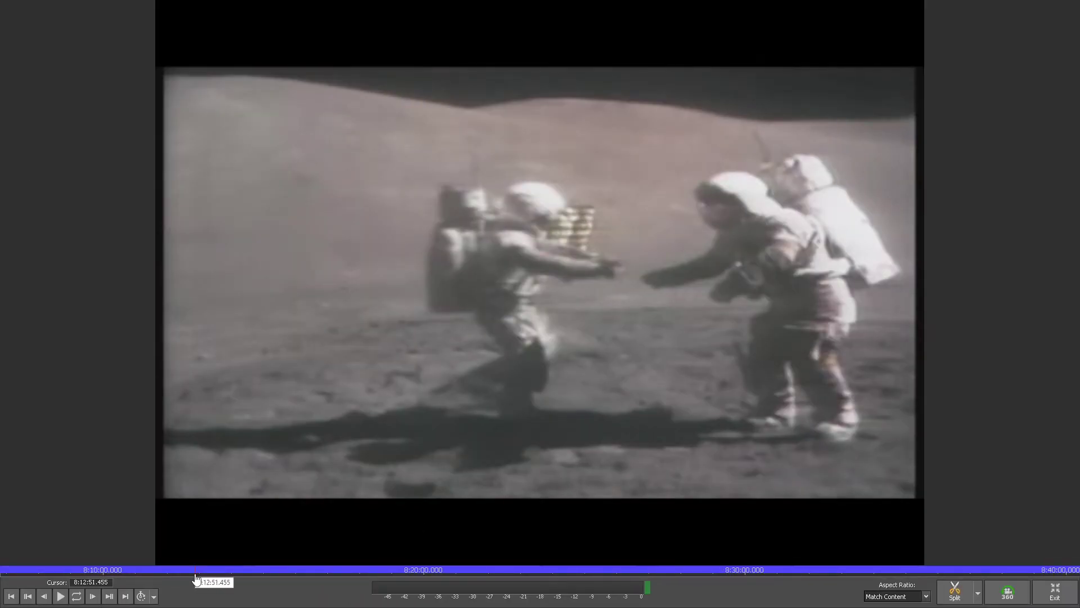
{"action": "left_click_drag", "start_coordinate": [203, 580], "coordinate": [243, 581]}
{"action": "mouse_move", "coordinate": [485, 276]}
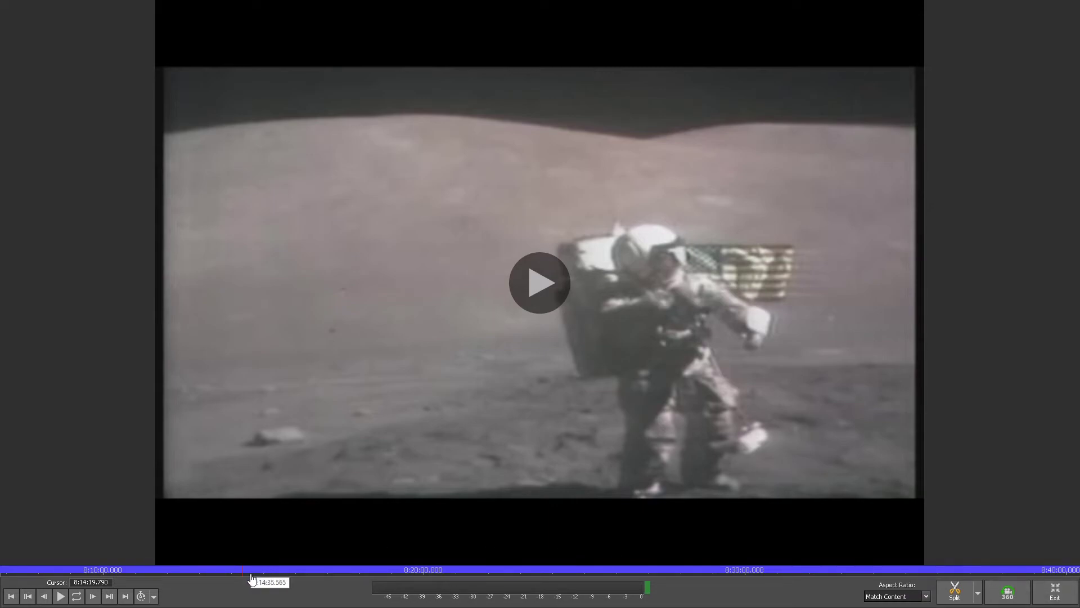
- Scrub from the lunar module at about 8:15:11 onward and play the terrain footage briefly up to about 8:20:09
{"action": "left_click", "coordinate": [271, 573]}
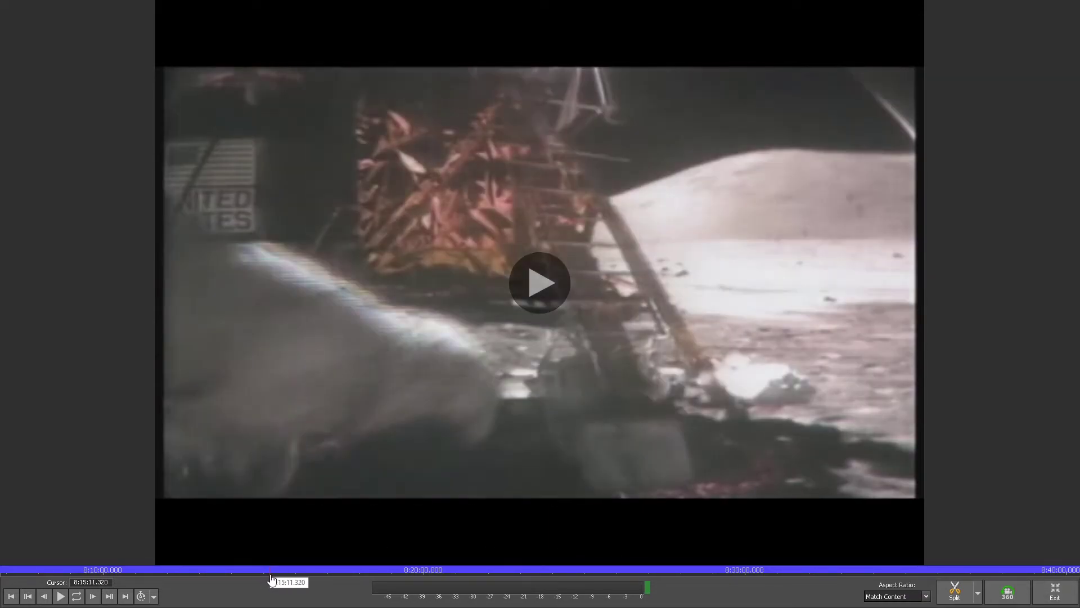
{"action": "left_click_drag", "start_coordinate": [271, 576], "coordinate": [416, 580]}
{"action": "left_click", "coordinate": [528, 291]}
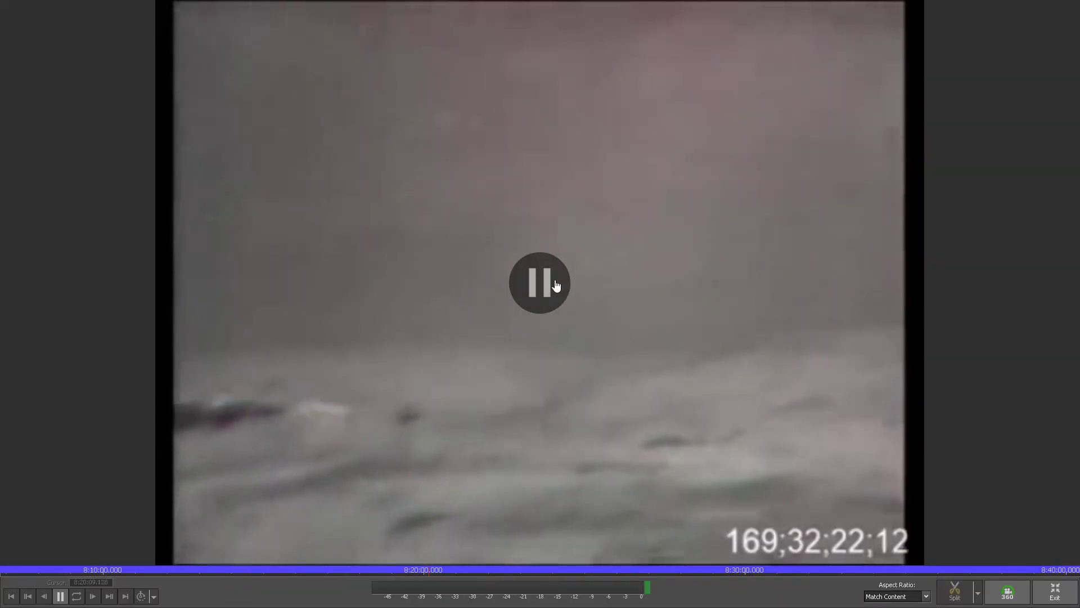
{"action": "left_click", "coordinate": [555, 283]}
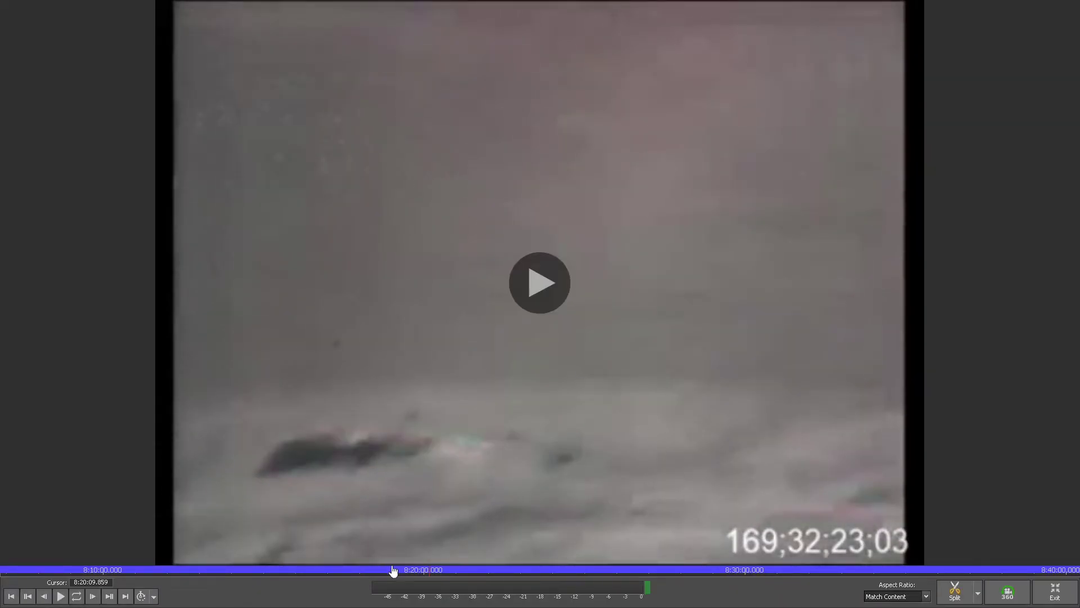
- Go to the view beside the lunar module at about 8:21:12 and play the camera pan across the landscape
{"action": "left_click_drag", "start_coordinate": [436, 573], "coordinate": [463, 580]}
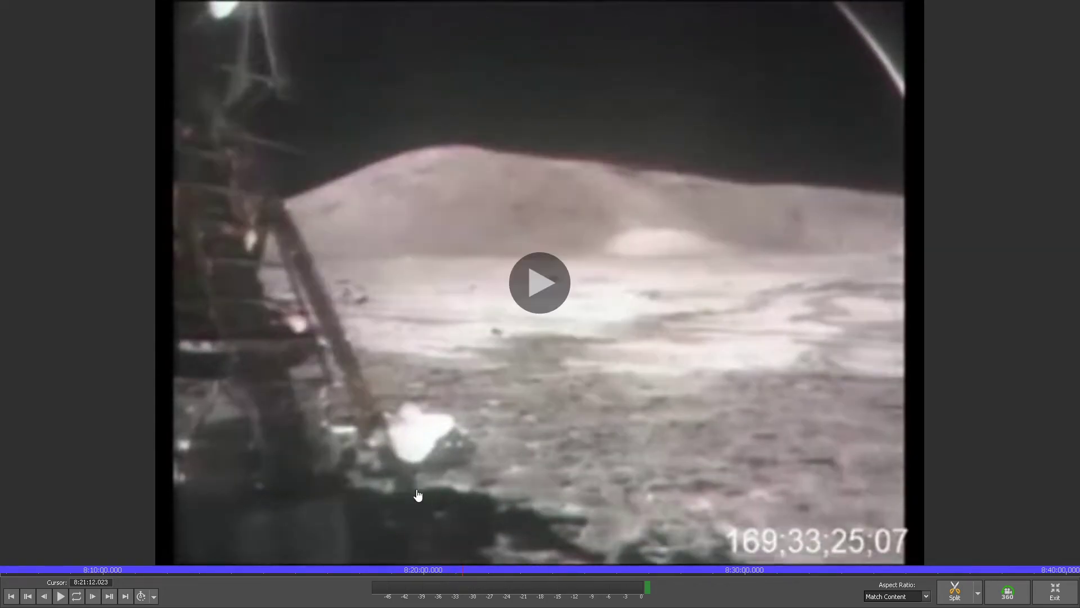
{"action": "left_click", "coordinate": [484, 407]}
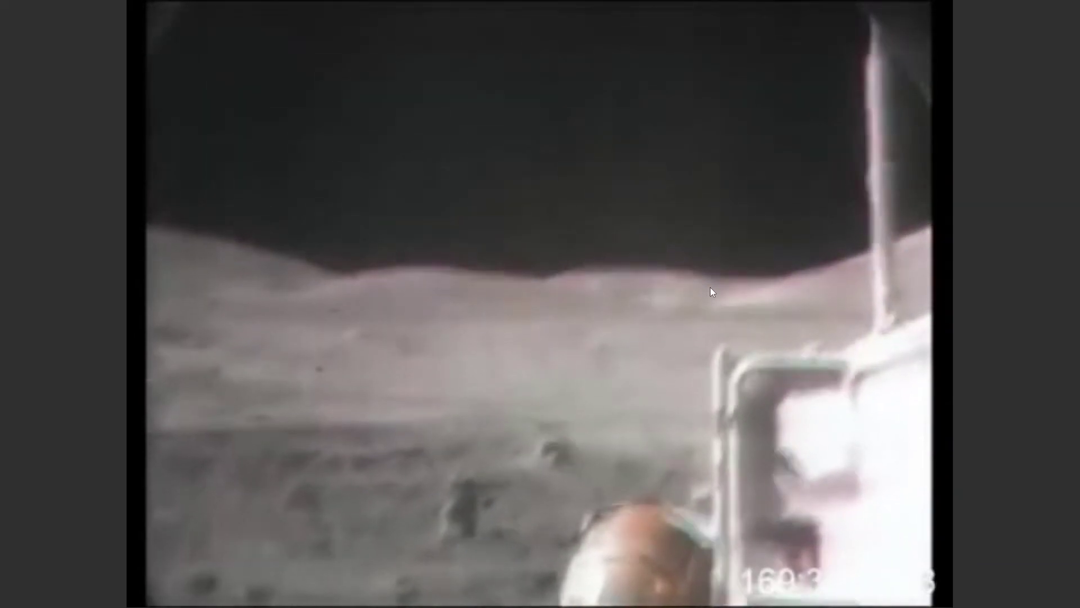
{"action": "mouse_move", "coordinate": [731, 357]}
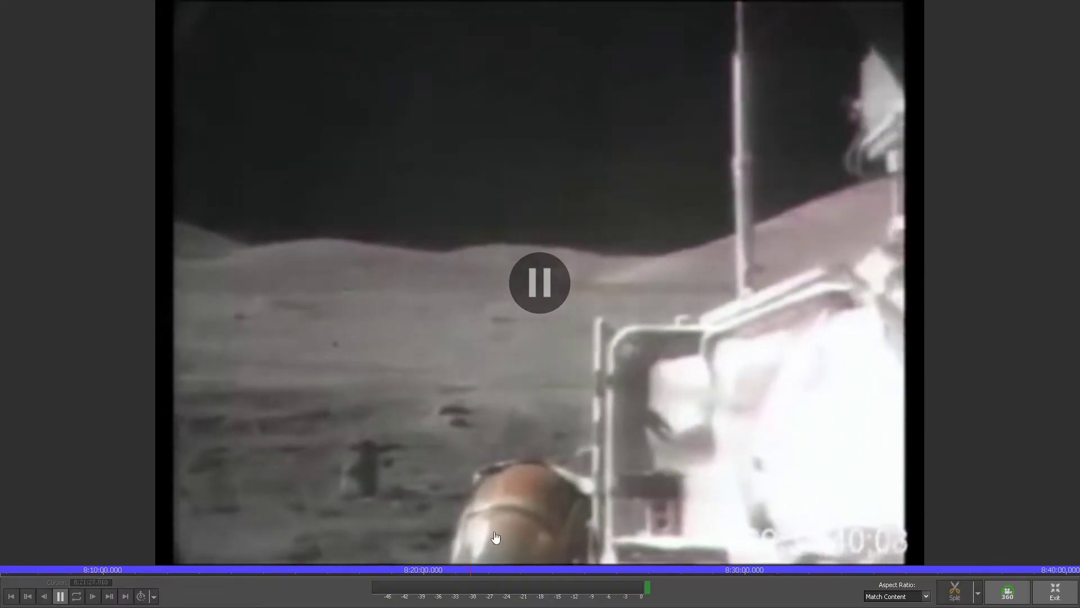
- Scrub to the astronauts near the sequence's end at about 8:39:56 and restore the preview to normal size
{"action": "left_click_drag", "start_coordinate": [490, 570], "coordinate": [908, 555]}
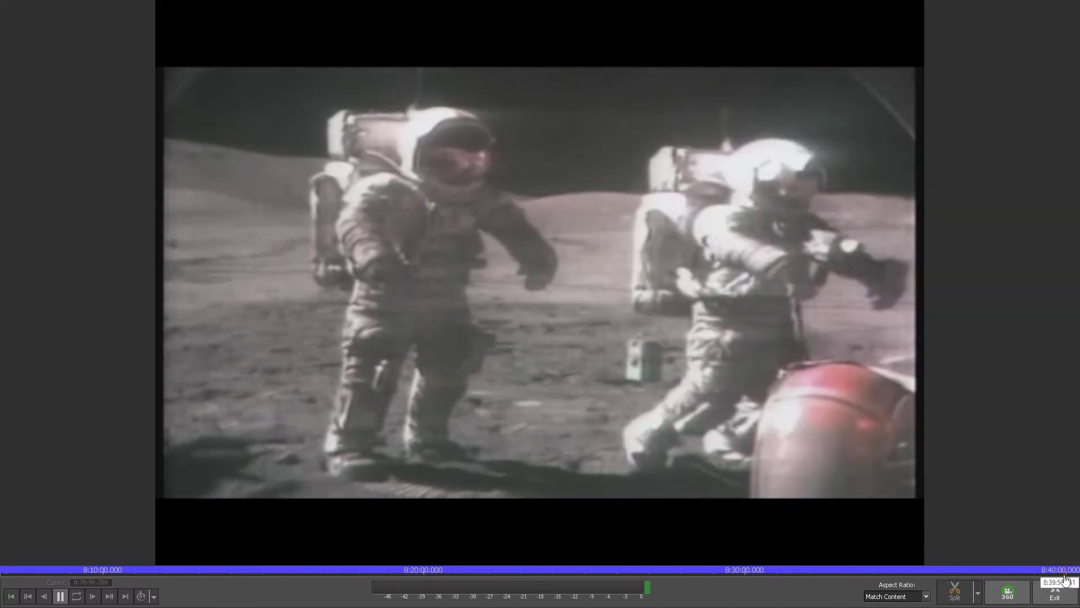
{"action": "left_click", "coordinate": [1056, 590]}
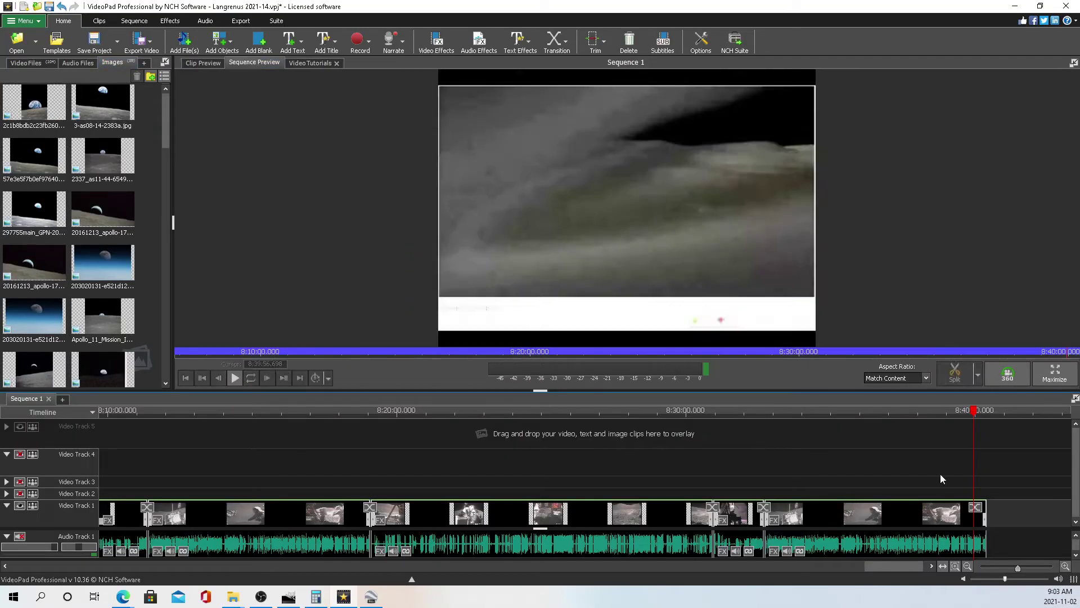
{"action": "scroll", "coordinate": [405, 467], "scroll_direction": "down", "scroll_amount": 2}
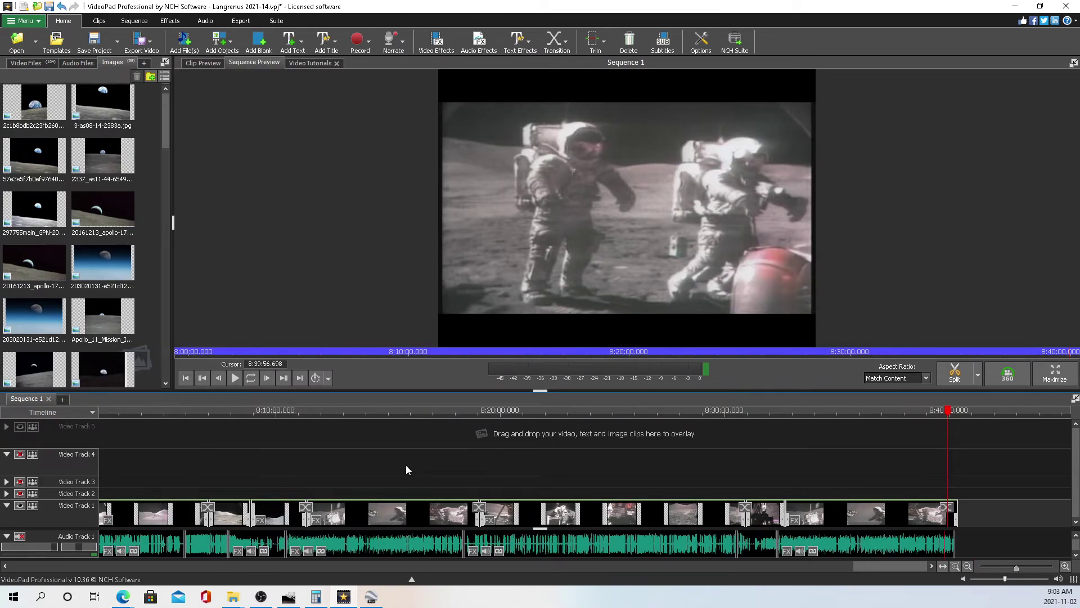
- Return to the hills footage, examine it at full screen at about 8:05:10, and reduce the timeline scale after restoring the preview
{"action": "left_click_drag", "start_coordinate": [434, 413], "coordinate": [246, 461]}
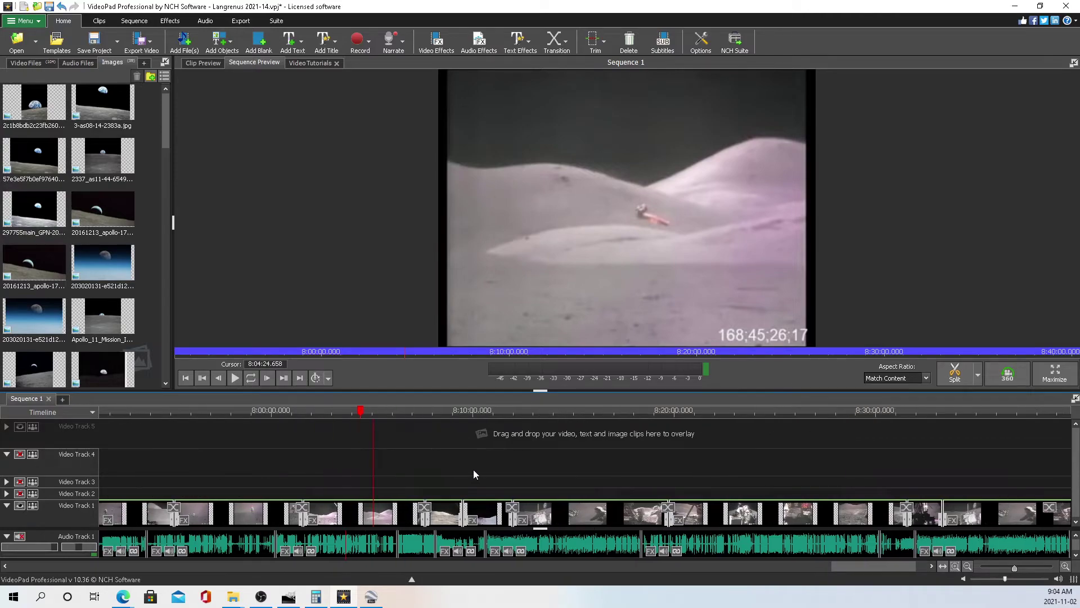
{"action": "left_click_drag", "start_coordinate": [553, 414], "coordinate": [552, 450]}
{"action": "left_click", "coordinate": [1054, 373]}
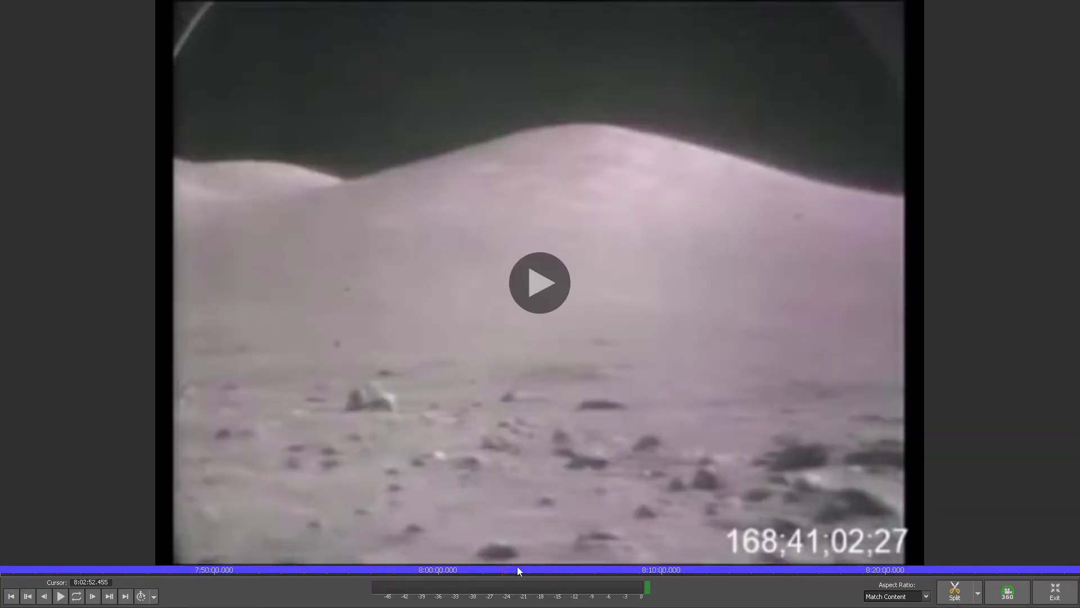
{"action": "left_click_drag", "start_coordinate": [517, 570], "coordinate": [554, 570]}
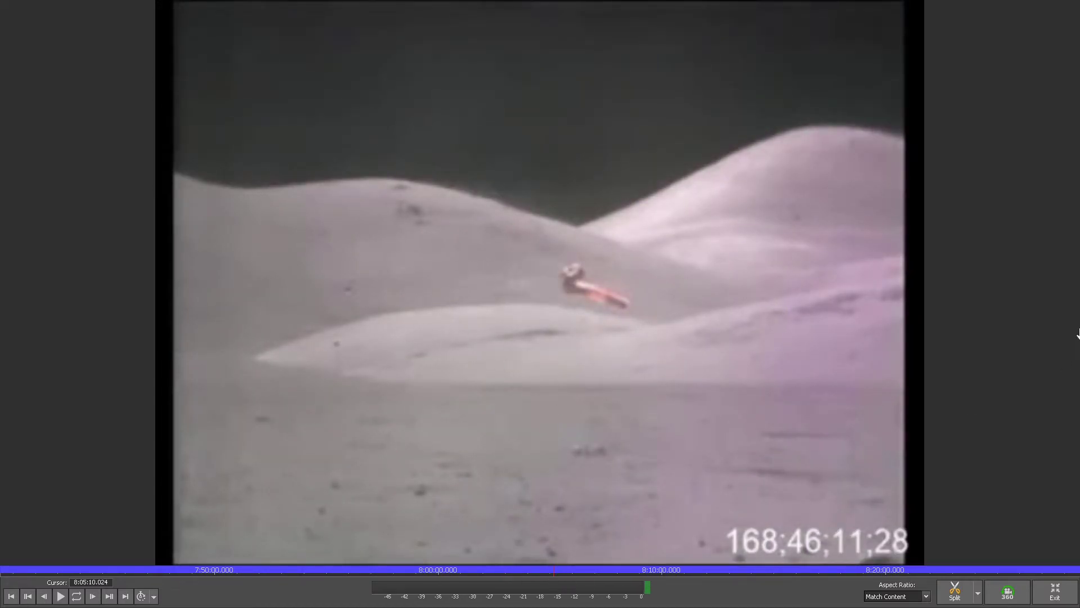
{"action": "left_click", "coordinate": [1054, 592]}
{"action": "scroll", "coordinate": [539, 483], "scroll_direction": "down", "scroll_amount": 5}
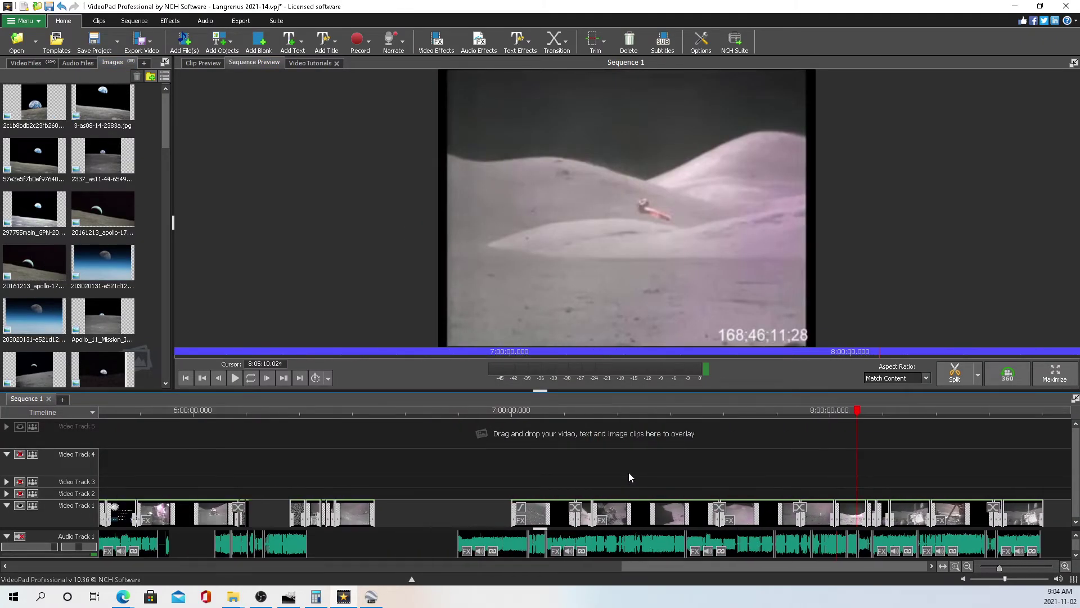
- Return to the early part of the sequence, checking the footage at 0:43:19 and about 0:38:36
{"action": "scroll", "coordinate": [315, 480], "scroll_direction": "left", "scroll_amount": 5}
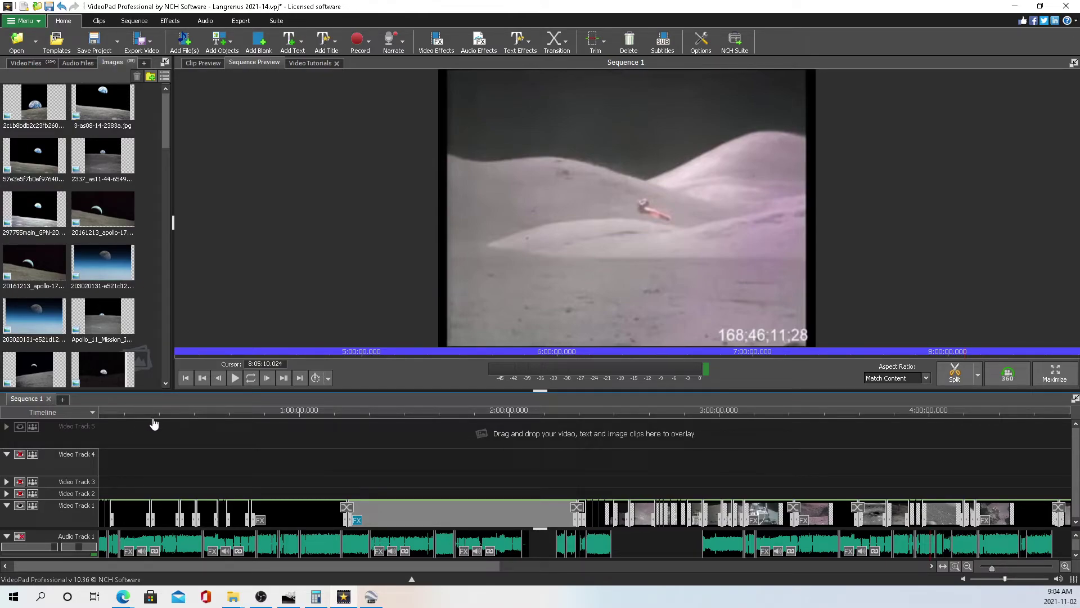
{"action": "scroll", "coordinate": [386, 474], "scroll_direction": "up", "scroll_amount": 5}
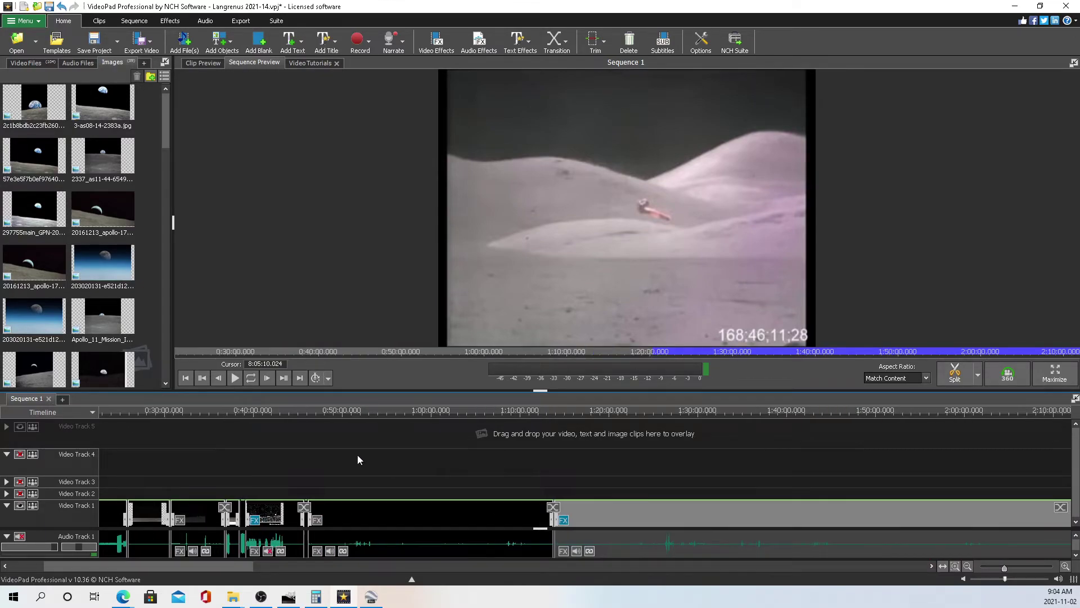
{"action": "left_click", "coordinate": [268, 411]}
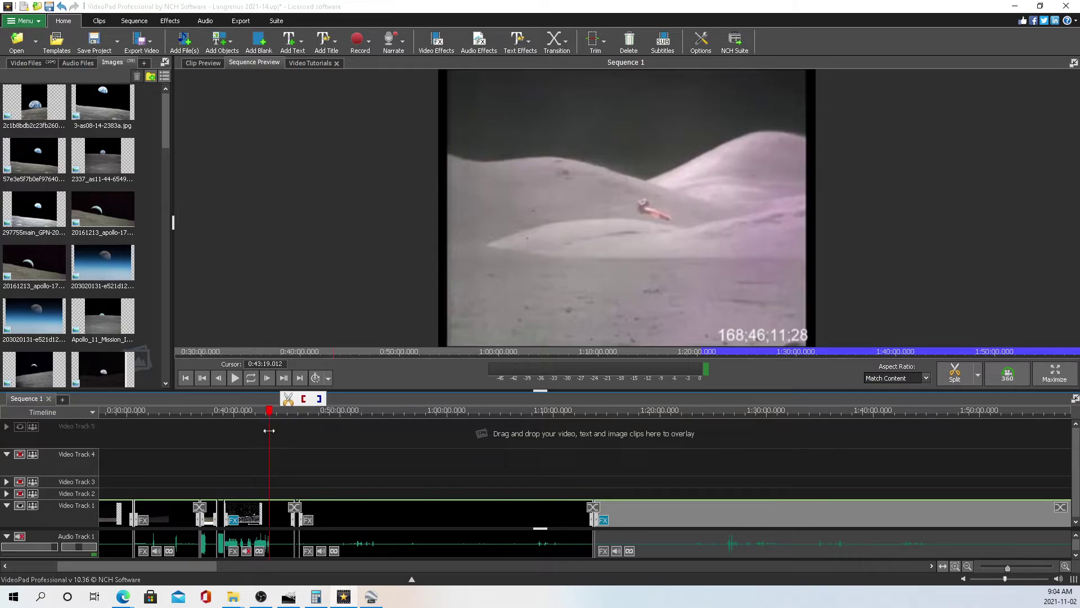
{"action": "scroll", "coordinate": [227, 458], "scroll_direction": "up", "scroll_amount": 4}
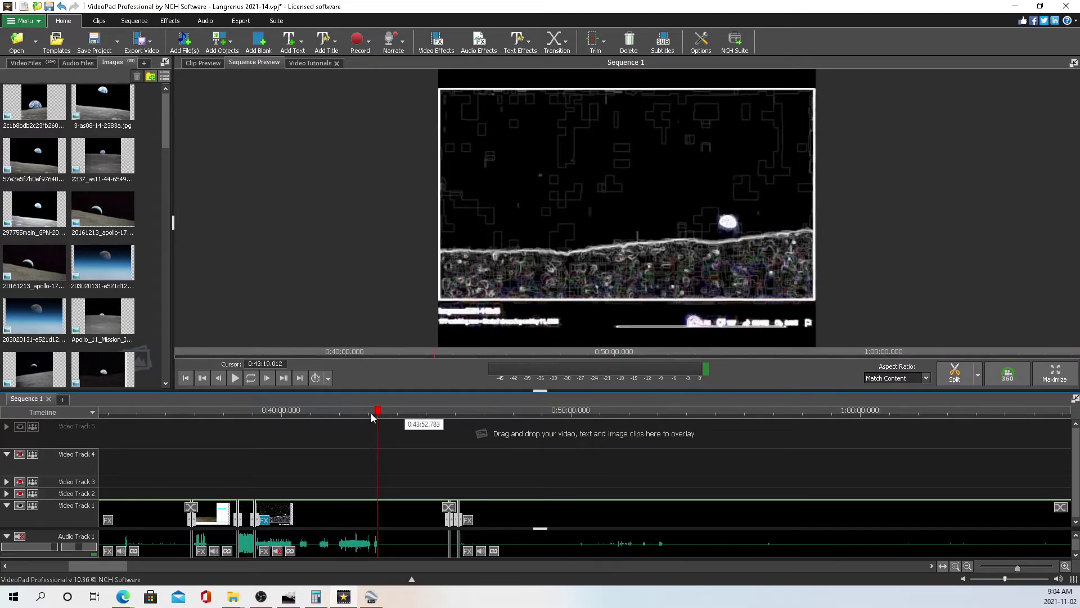
{"action": "left_click", "coordinate": [241, 412]}
{"action": "scroll", "coordinate": [245, 460], "scroll_direction": "up", "scroll_amount": 6}
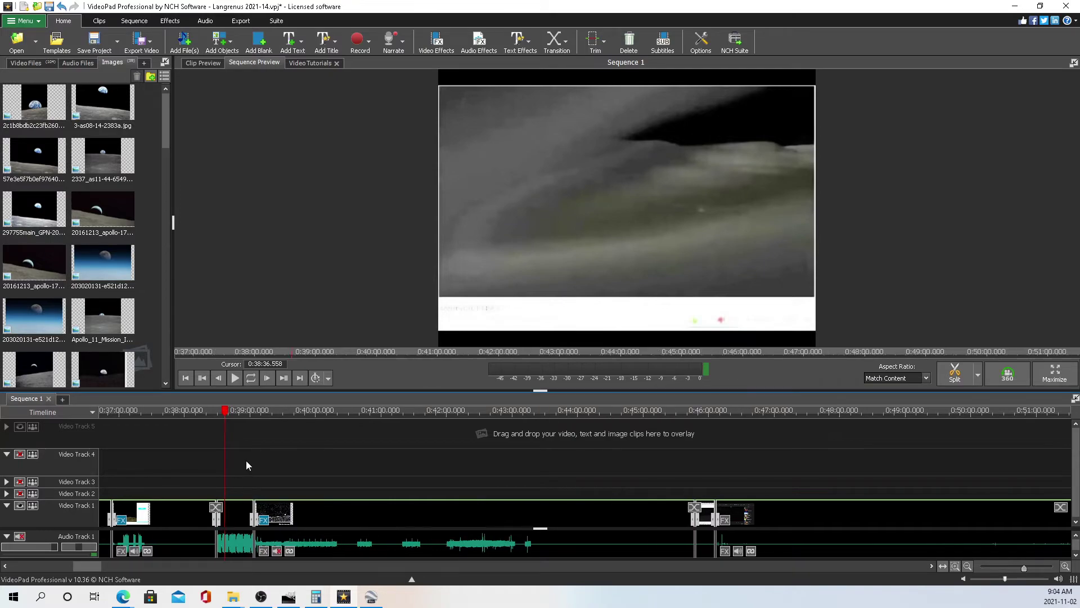
- Scrub to the lunar hills at 0:38:40, examine them at full screen, and restore the preview to normal size
{"action": "left_click", "coordinate": [196, 420]}
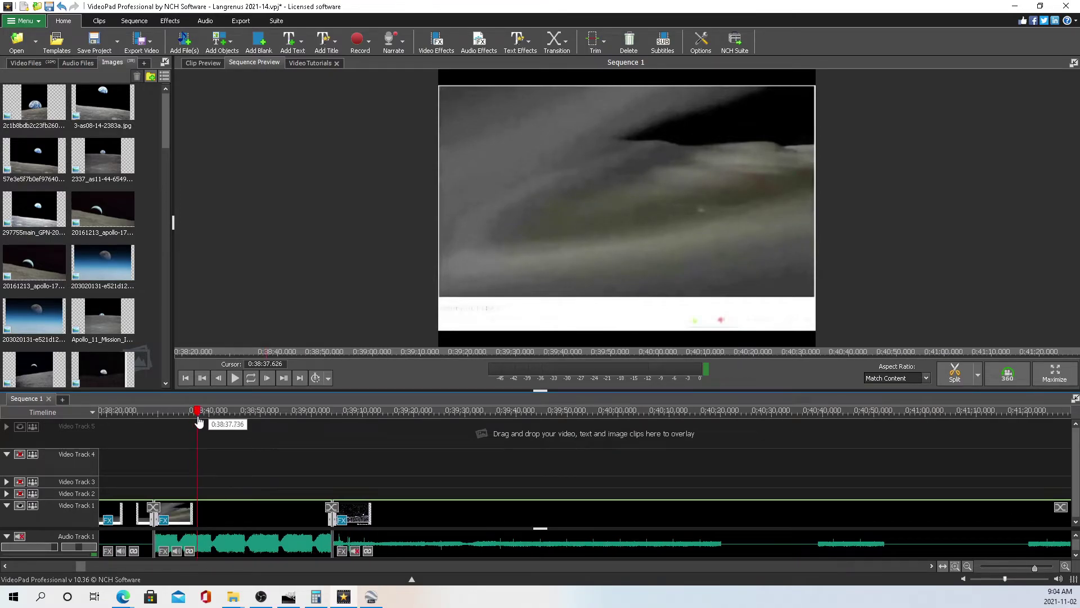
{"action": "left_click", "coordinate": [218, 419]}
{"action": "left_click", "coordinate": [213, 418]}
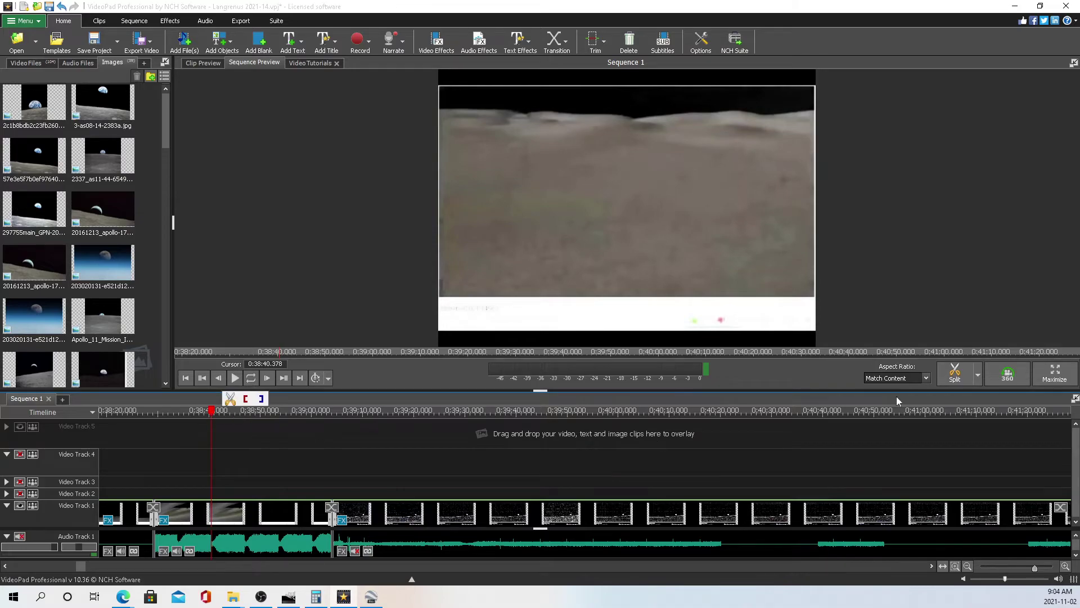
{"action": "left_click", "coordinate": [1050, 376]}
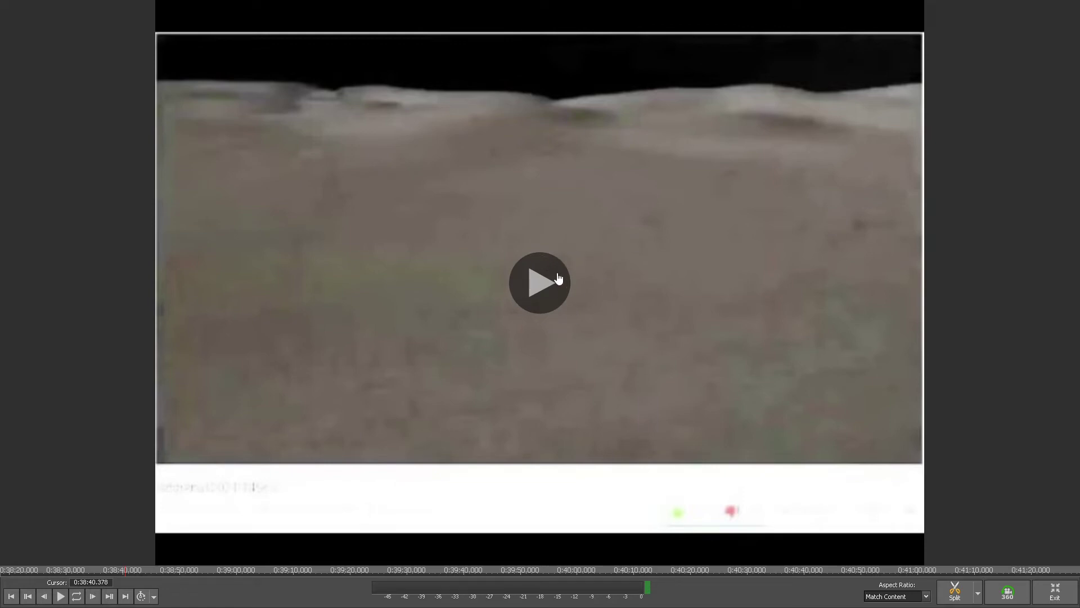
{"action": "left_click", "coordinate": [1051, 602]}
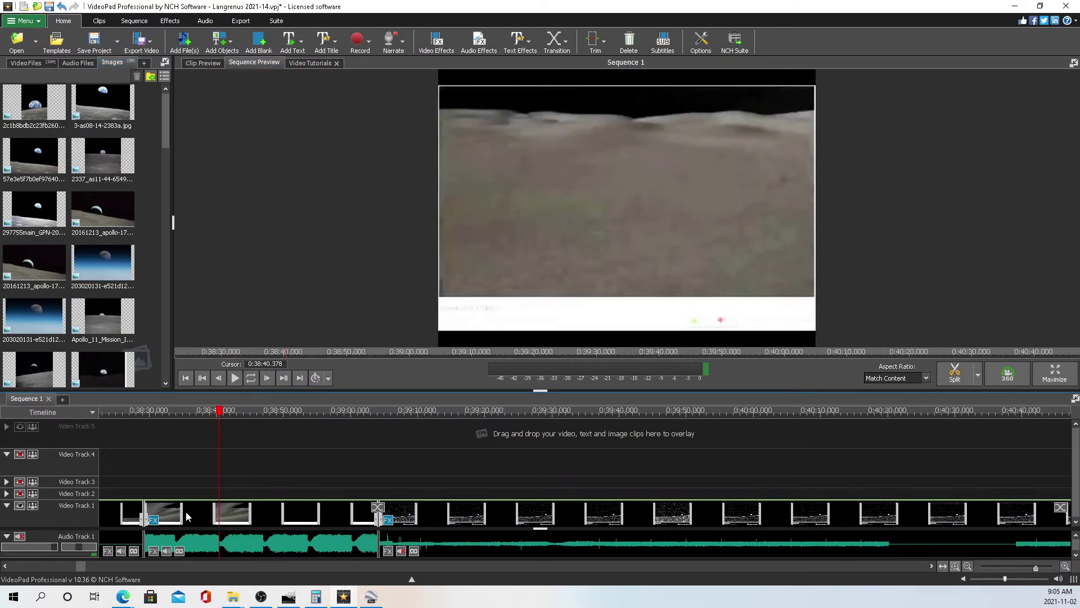
- Set the Exposure effect of the camera movement clip to 0.02 and close its effects window
{"action": "left_click", "coordinate": [317, 519]}
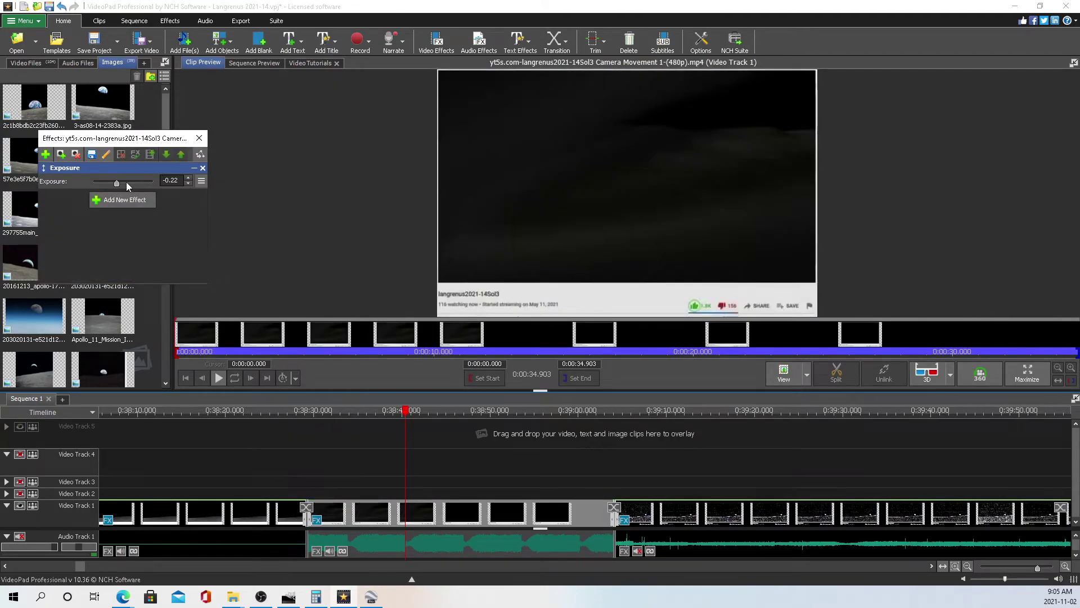
{"action": "left_click_drag", "start_coordinate": [128, 183], "coordinate": [125, 185]}
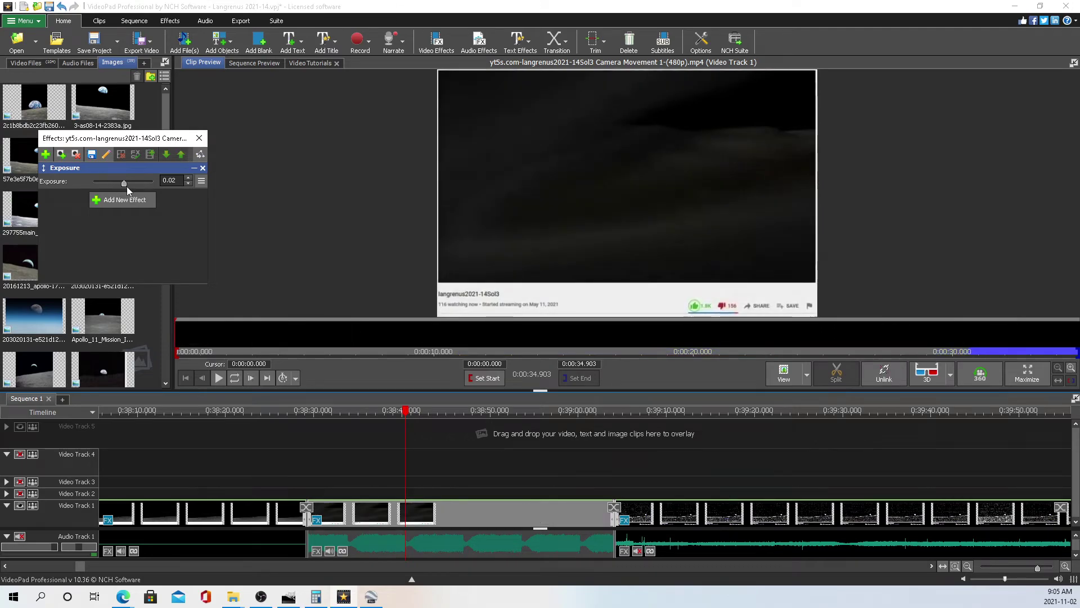
{"action": "left_click", "coordinate": [199, 138]}
- Return the sequence to 0:38:40, examine the darkened hills at full screen, and restore the preview
{"action": "left_click", "coordinate": [417, 420]}
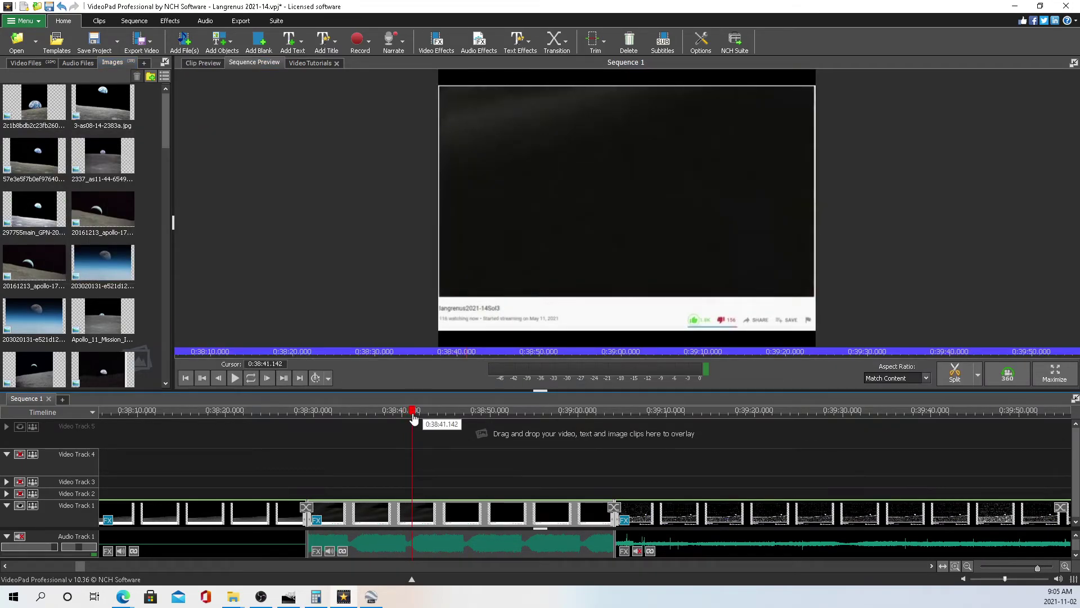
{"action": "mouse_move", "coordinate": [417, 424]}
{"action": "left_mouse_down"}
{"action": "mouse_move", "coordinate": [432, 434]}
{"action": "mouse_move", "coordinate": [407, 436]}
{"action": "left_mouse_up"}
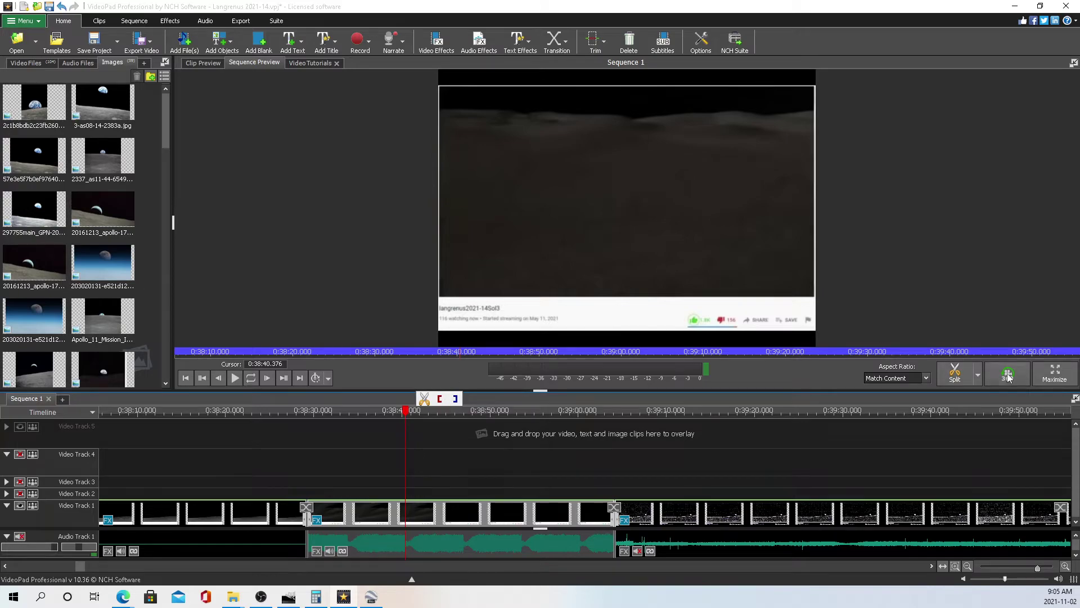
{"action": "left_click", "coordinate": [1048, 378]}
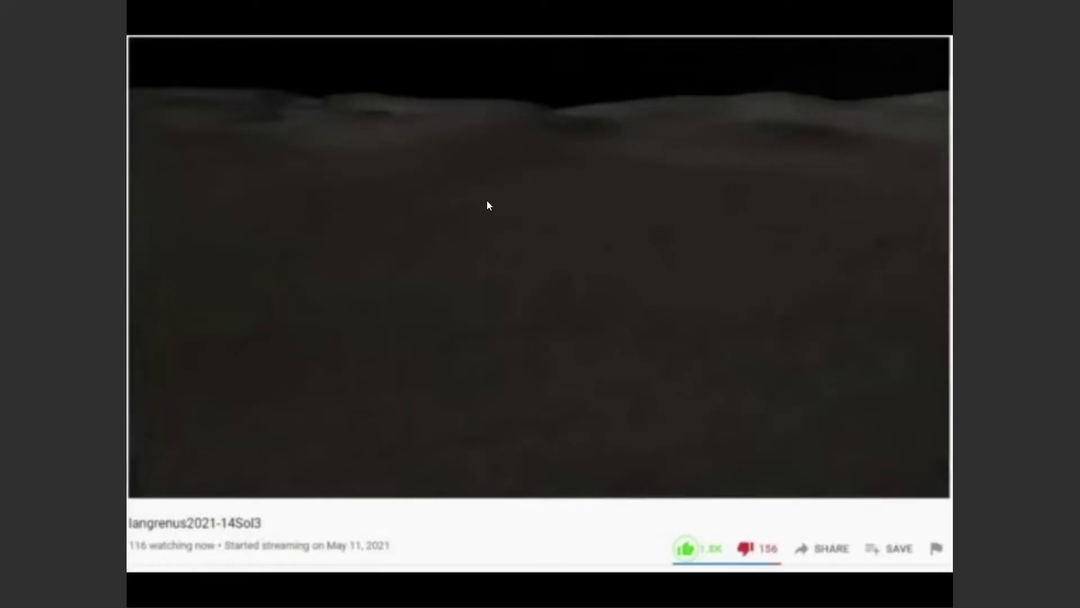
{"action": "mouse_move", "coordinate": [490, 207]}
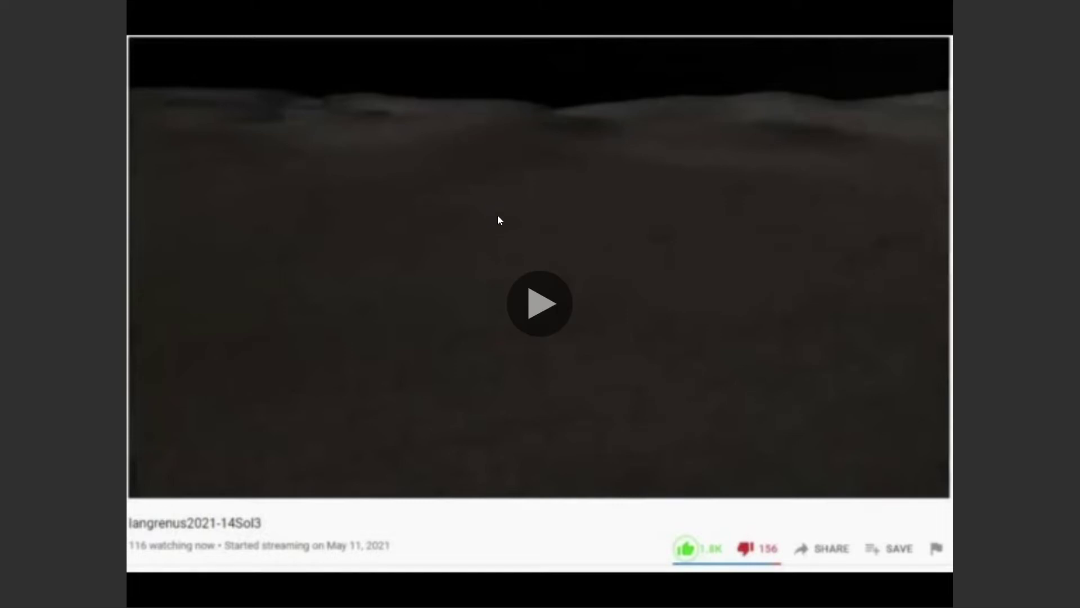
{"action": "mouse_move", "coordinate": [524, 250]}
{"action": "mouse_move", "coordinate": [613, 150]}
{"action": "mouse_move", "coordinate": [546, 217]}
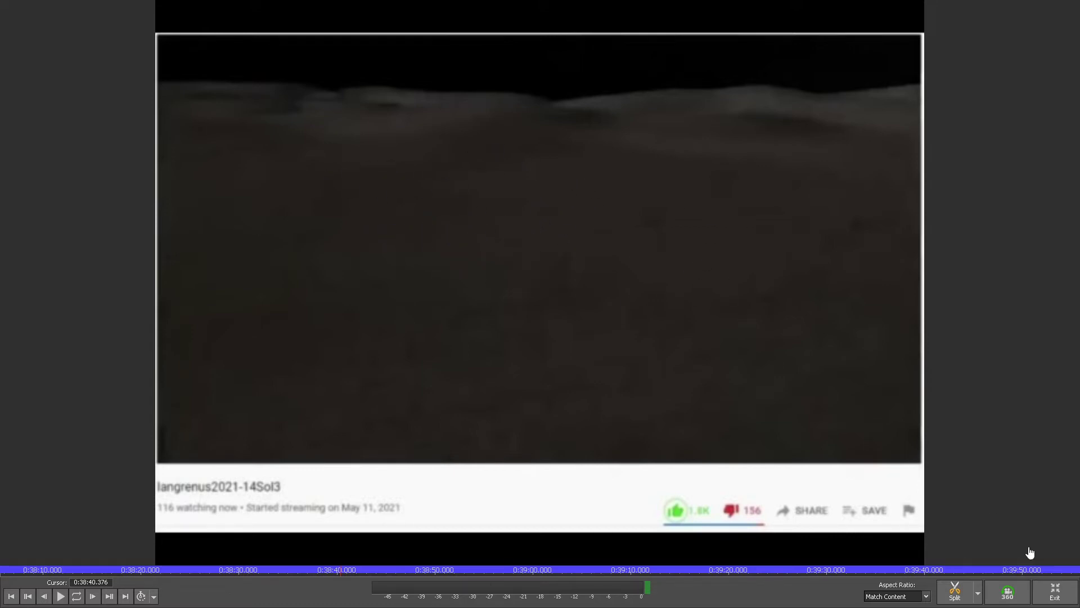
{"action": "left_click", "coordinate": [1054, 592]}
- Scrub back through the preceding horizon footage from 0:38:38 past 0:38:21 to about 0:35:00
{"action": "left_click", "coordinate": [393, 411]}
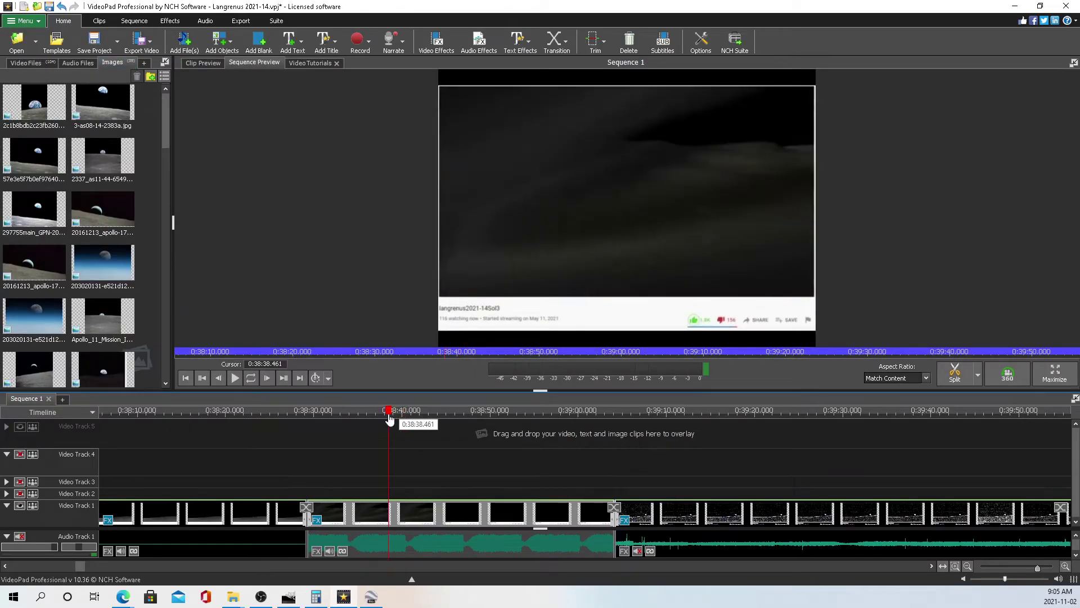
{"action": "left_click_drag", "start_coordinate": [392, 410], "coordinate": [239, 433]}
{"action": "scroll", "coordinate": [544, 457], "scroll_direction": "up", "scroll_amount": 5}
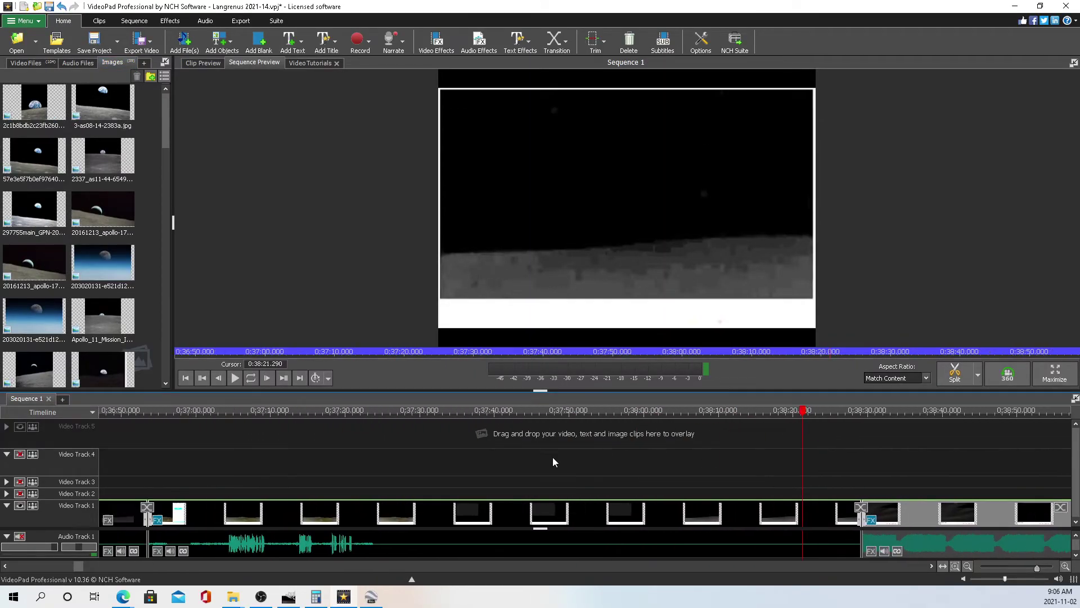
{"action": "scroll", "coordinate": [598, 470], "scroll_direction": "up", "scroll_amount": 5}
{"action": "left_click_drag", "start_coordinate": [806, 427], "coordinate": [129, 489]}
{"action": "scroll", "coordinate": [352, 490], "scroll_direction": "down", "scroll_amount": 3}
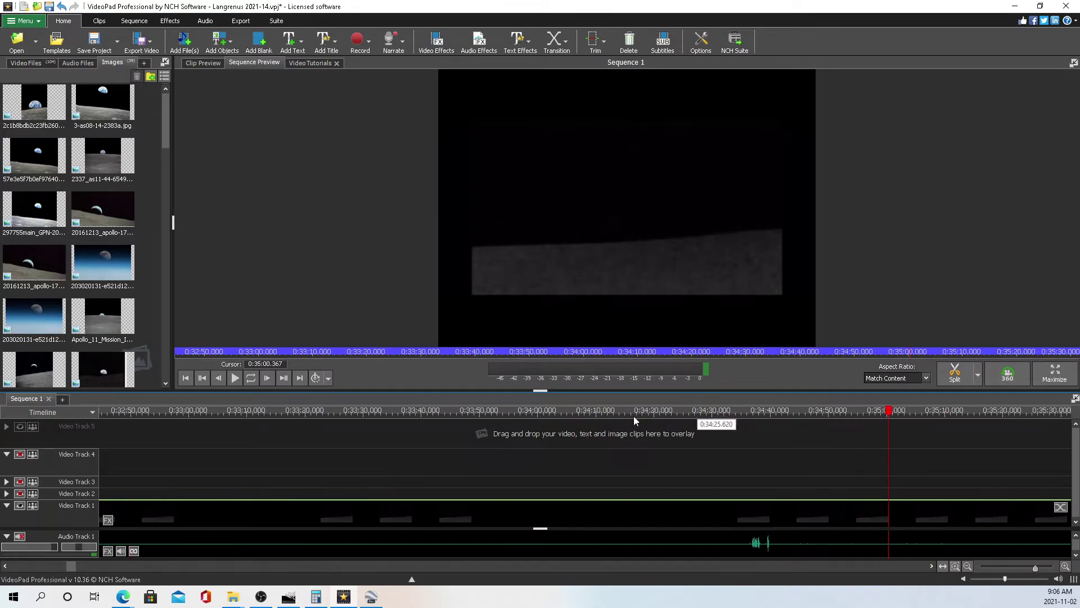
- Compare the lunar horizon in the earlier clips at about 0:26:30, 0:24:06 and 0:14:03
{"action": "scroll", "coordinate": [202, 496], "scroll_direction": "up", "scroll_amount": 10}
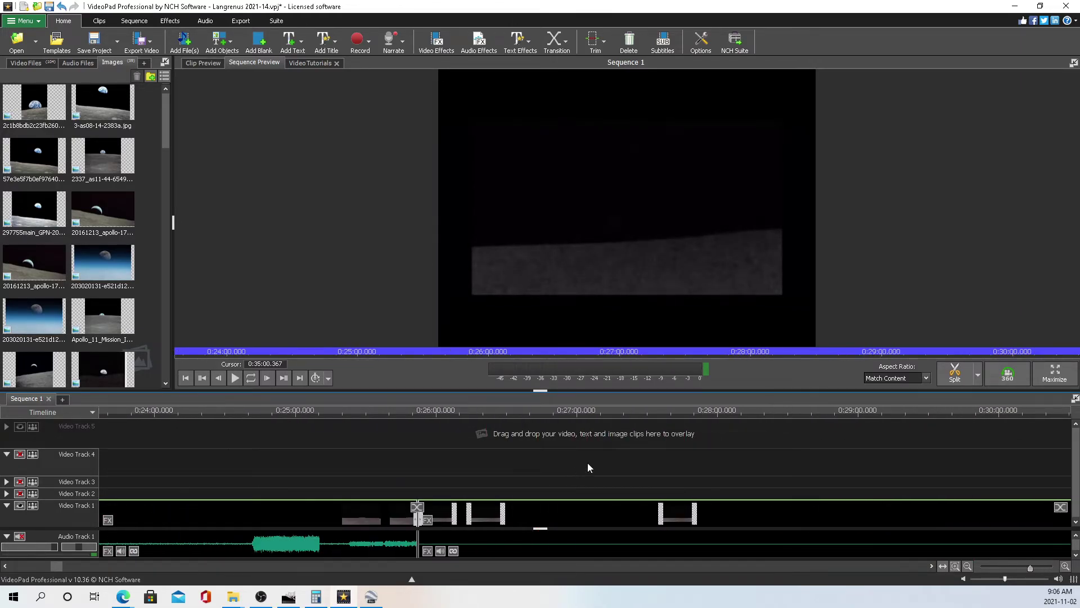
{"action": "left_click_drag", "start_coordinate": [546, 409], "coordinate": [508, 411]}
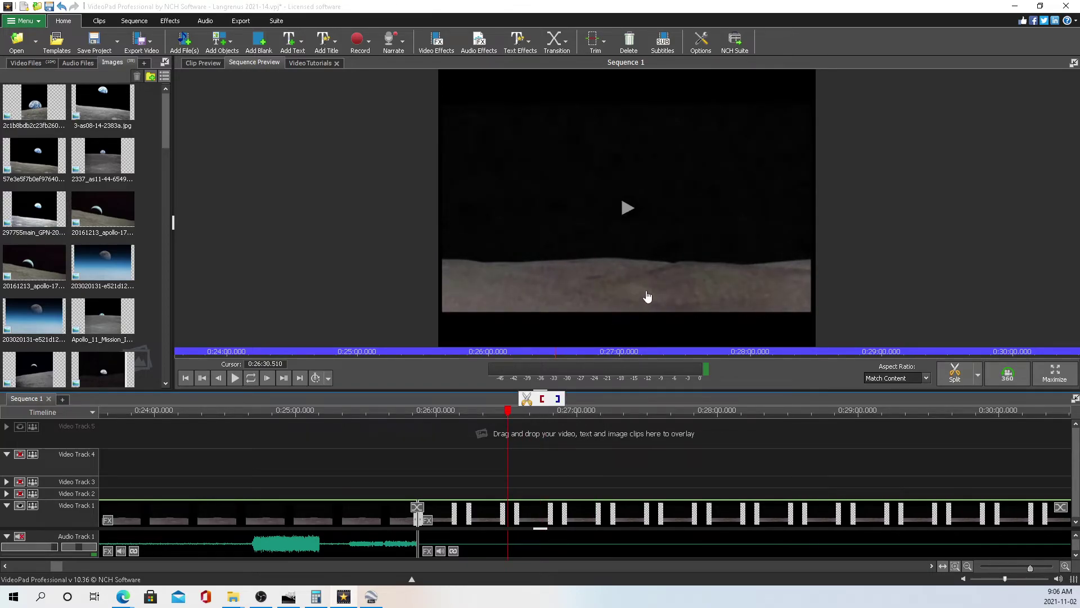
{"action": "left_click_drag", "start_coordinate": [332, 416], "coordinate": [168, 416]}
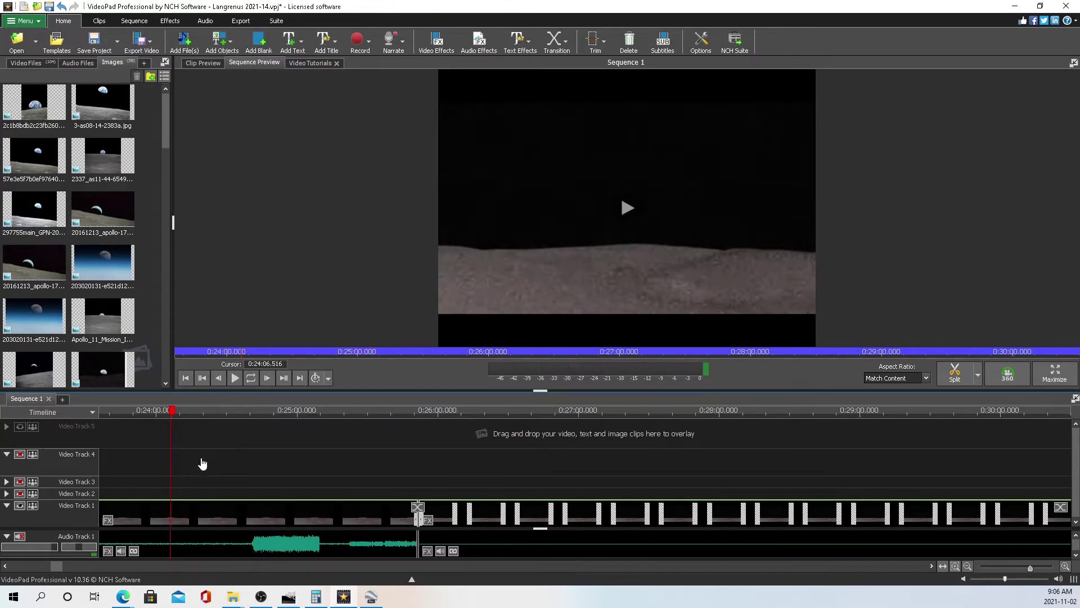
{"action": "scroll", "coordinate": [257, 486], "scroll_direction": "up", "scroll_amount": 5}
{"action": "scroll", "coordinate": [256, 485], "scroll_direction": "up", "scroll_amount": 3}
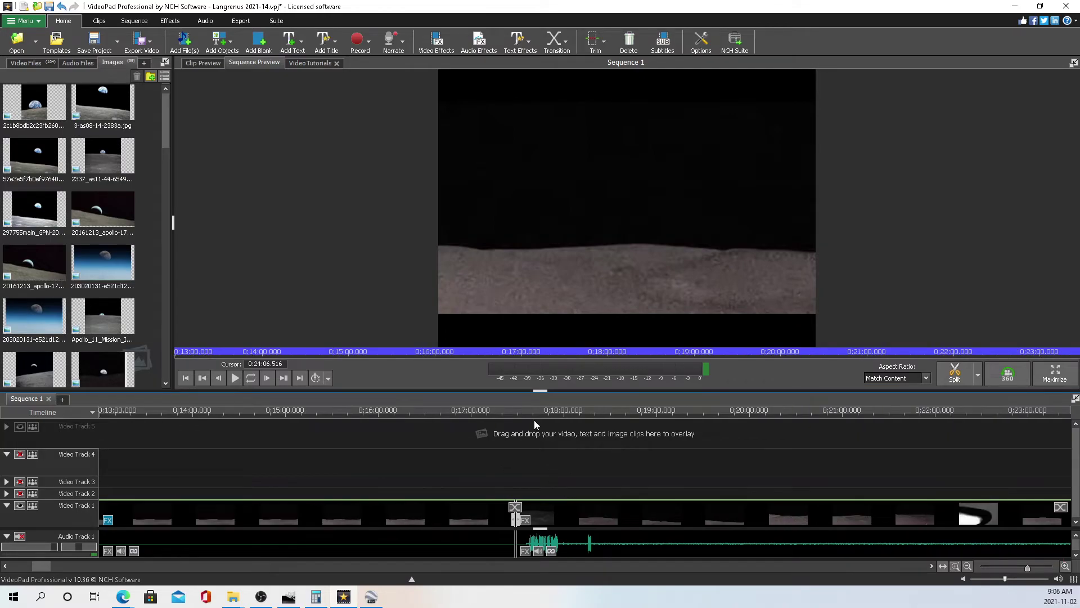
{"action": "left_click_drag", "start_coordinate": [561, 410], "coordinate": [242, 490]}
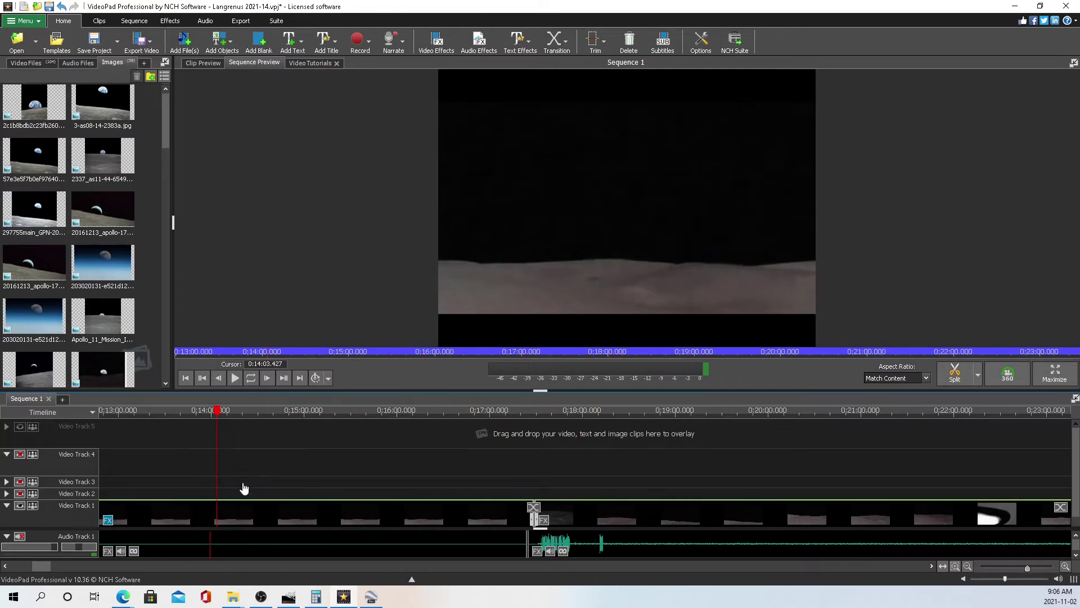
- Scrub back to the horizon with the small Earth at about 0:03:31, and forward to about 0:09:31
{"action": "scroll", "coordinate": [242, 490], "scroll_direction": "up", "scroll_amount": 5}
{"action": "left_click_drag", "start_coordinate": [388, 425], "coordinate": [172, 508]}
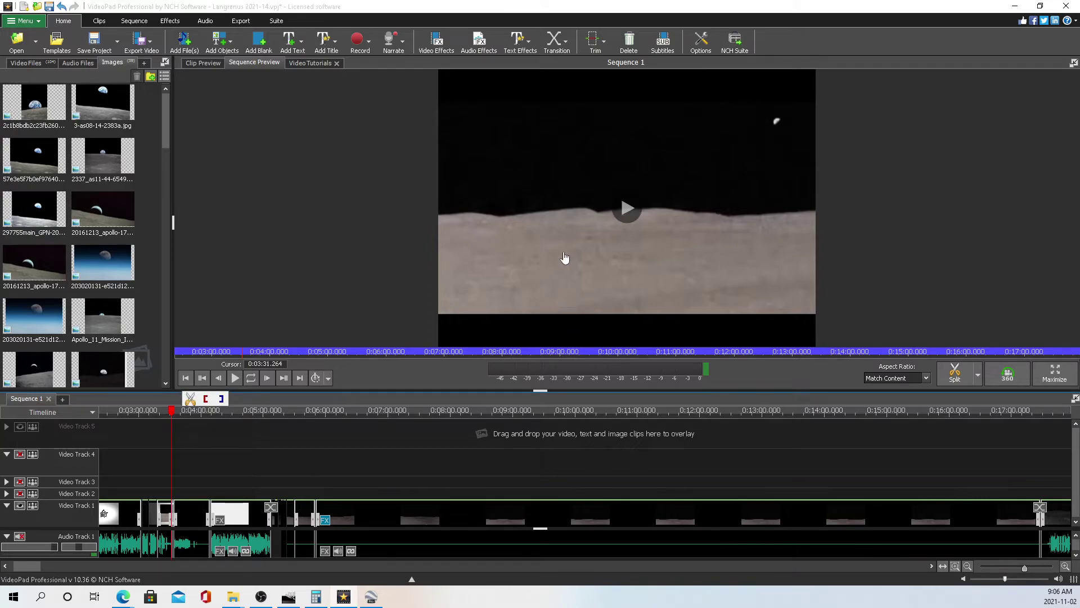
{"action": "scroll", "coordinate": [191, 466], "scroll_direction": "up", "scroll_amount": 2}
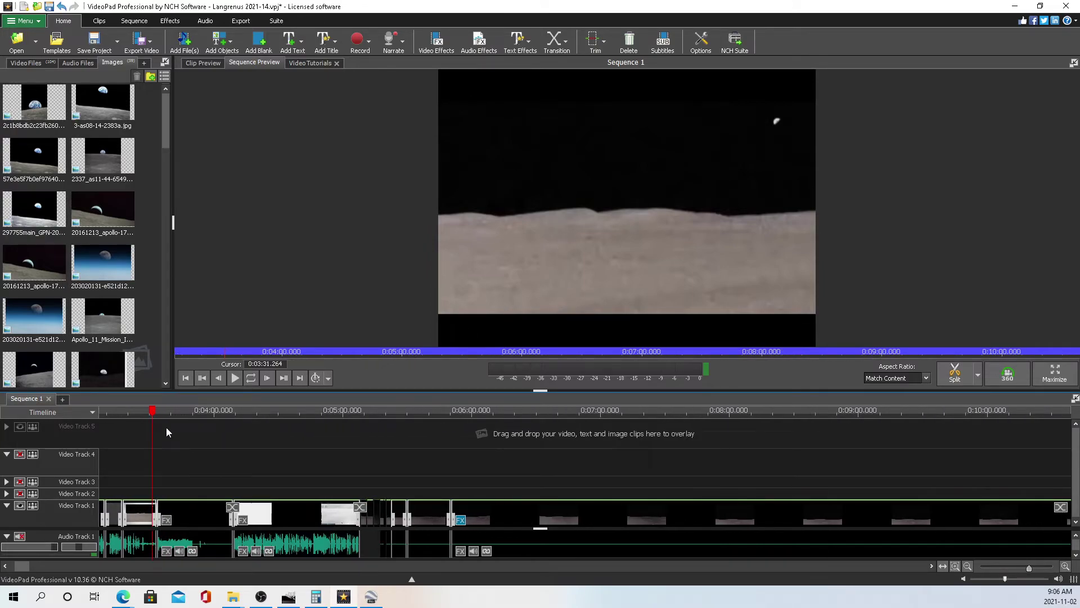
{"action": "left_click_drag", "start_coordinate": [170, 415], "coordinate": [924, 423]}
- Move on to the clip after the edge-detection footage and check it at 0:46:45, 0:47:26 and 0:55:31
{"action": "scroll", "coordinate": [477, 502], "scroll_direction": "down", "scroll_amount": 5}
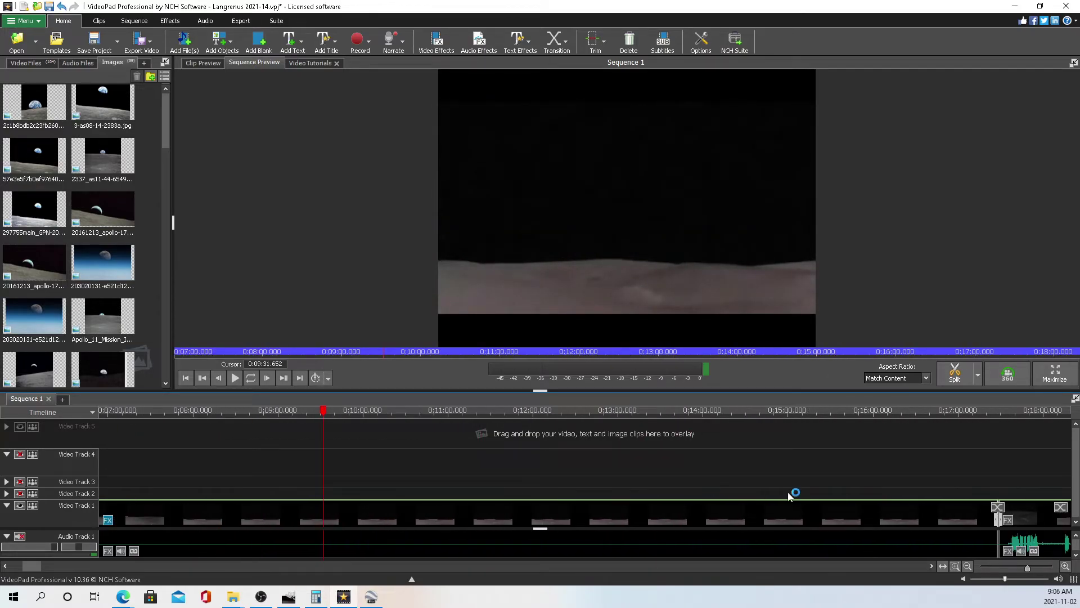
{"action": "scroll", "coordinate": [353, 486], "scroll_direction": "down", "scroll_amount": 10}
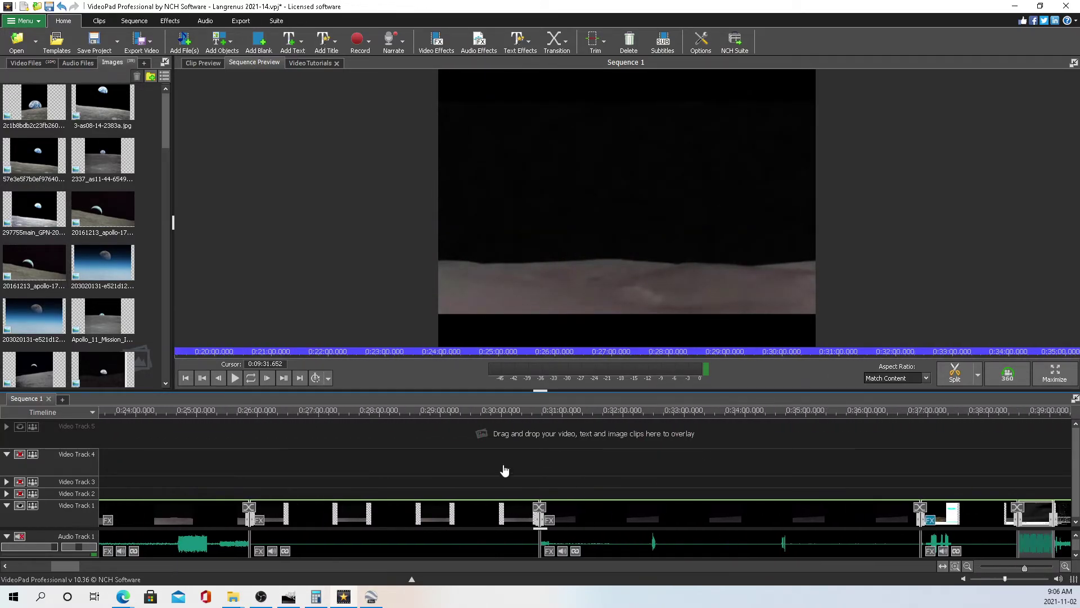
{"action": "scroll", "coordinate": [786, 482], "scroll_direction": "down", "scroll_amount": 10}
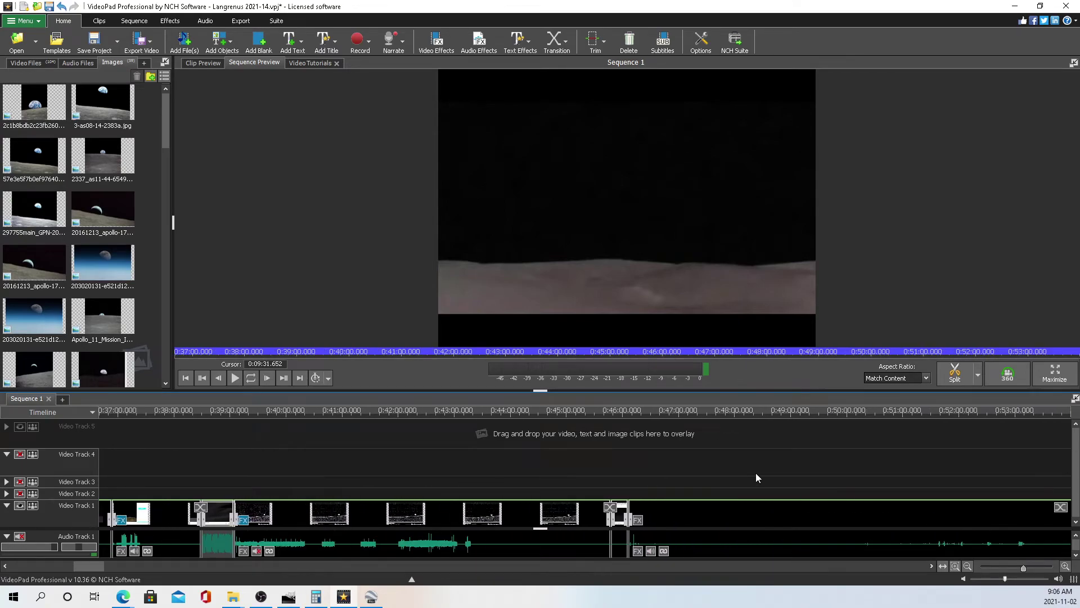
{"action": "left_click", "coordinate": [678, 432]}
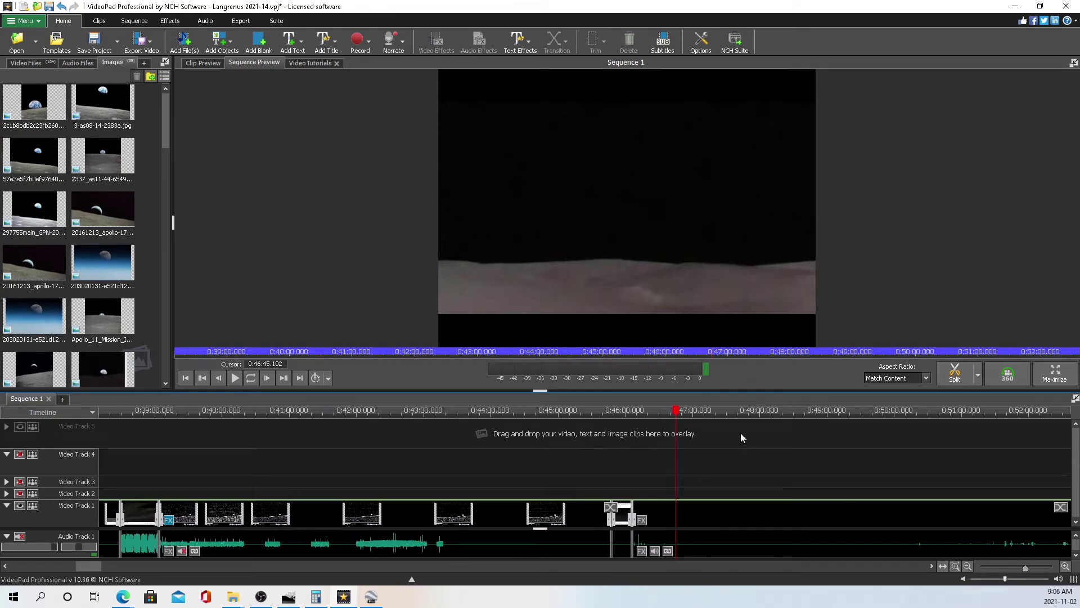
{"action": "left_click", "coordinate": [722, 419]}
{"action": "scroll", "coordinate": [843, 478], "scroll_direction": "down", "scroll_amount": 5}
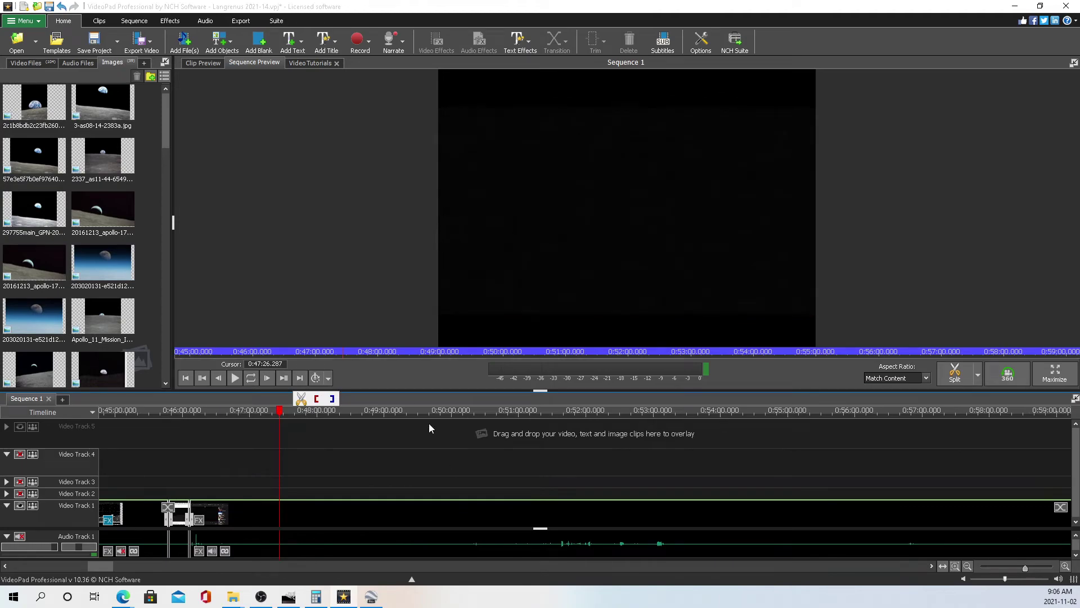
{"action": "left_click", "coordinate": [447, 425]}
{"action": "left_click", "coordinate": [825, 422]}
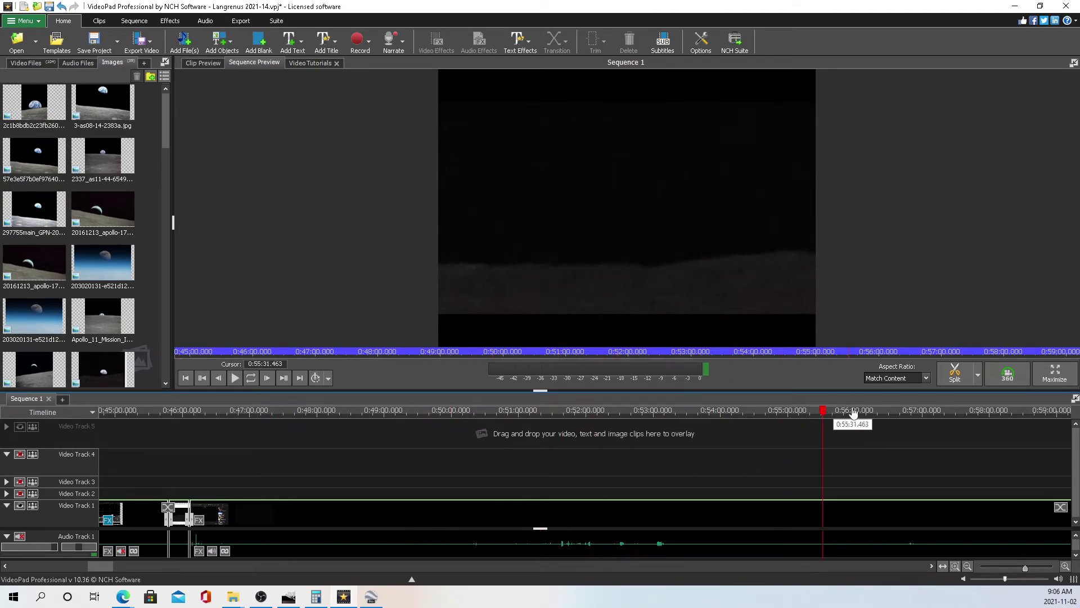
- Scrub through the dark horizon footage around 1:07:24 and the following archive clip from about 1:16:23 to 1:23
{"action": "scroll", "coordinate": [470, 501], "scroll_direction": "down", "scroll_amount": 7}
{"action": "left_click", "coordinate": [510, 419]}
{"action": "left_click_drag", "start_coordinate": [510, 419], "coordinate": [945, 414]}
{"action": "scroll", "coordinate": [265, 520], "scroll_direction": "down", "scroll_amount": 1}
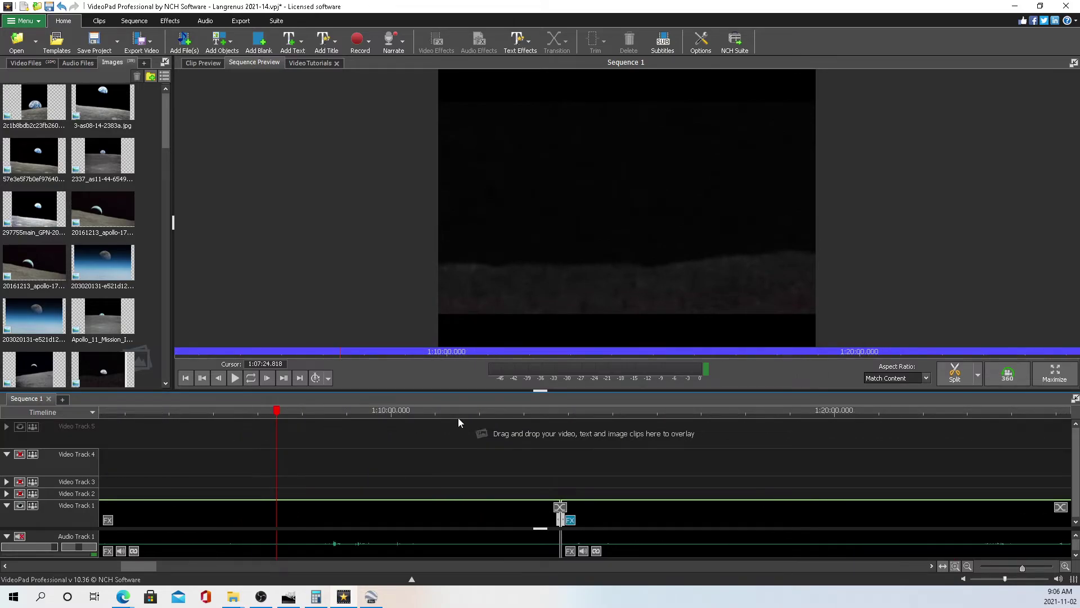
{"action": "left_click_drag", "start_coordinate": [458, 422], "coordinate": [676, 460]}
{"action": "scroll", "coordinate": [462, 507], "scroll_direction": "right", "scroll_amount": 2}
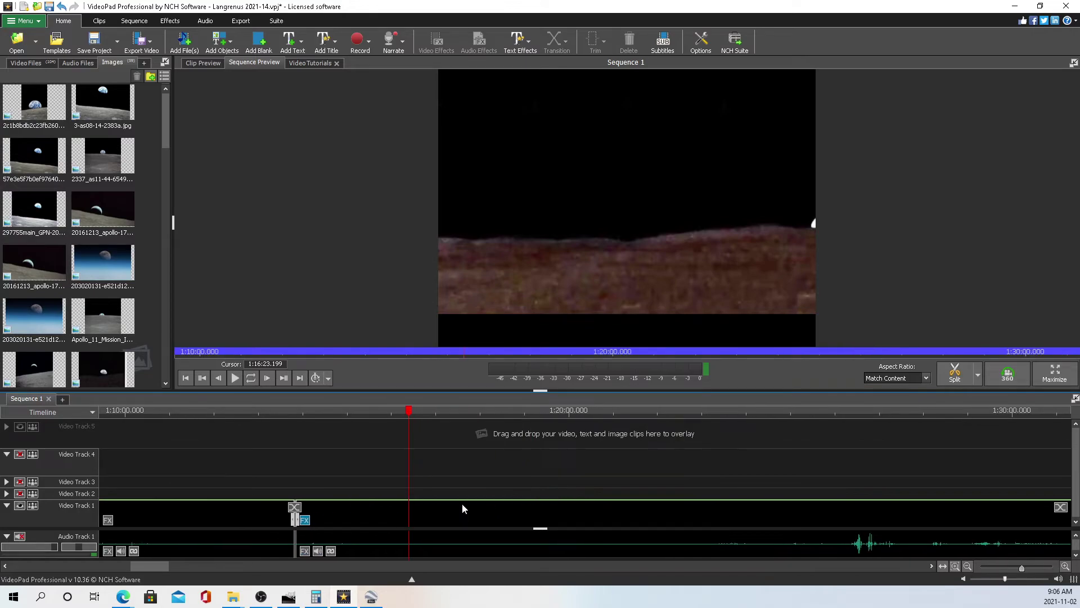
{"action": "left_click_drag", "start_coordinate": [369, 414], "coordinate": [715, 470]}
- Set the exposure of the Langrenus archive clip to 0.32
{"action": "left_click", "coordinate": [304, 519]}
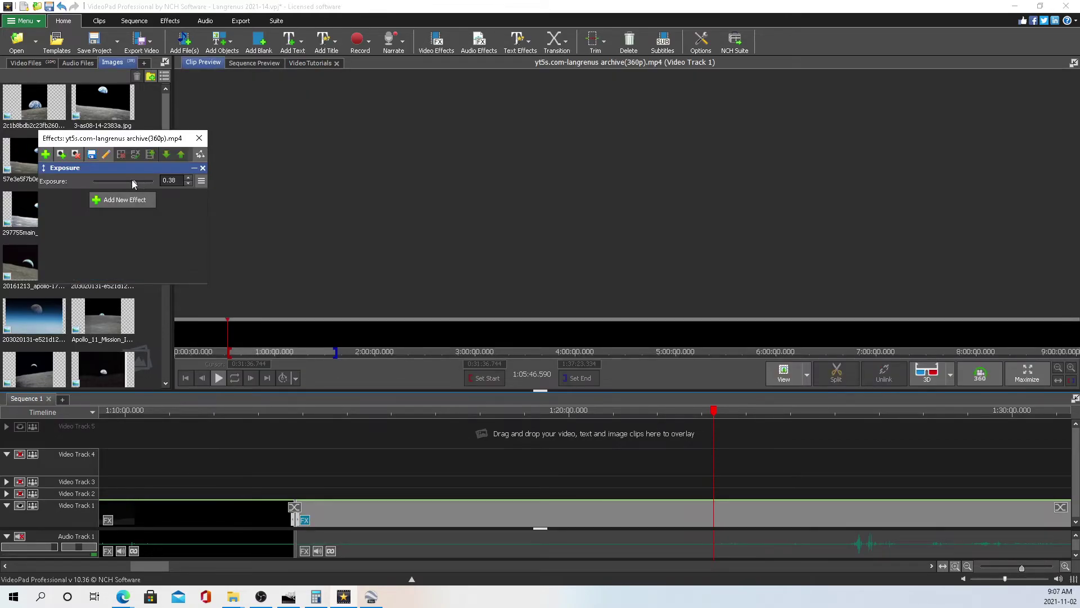
{"action": "left_click_drag", "start_coordinate": [134, 184], "coordinate": [132, 183]}
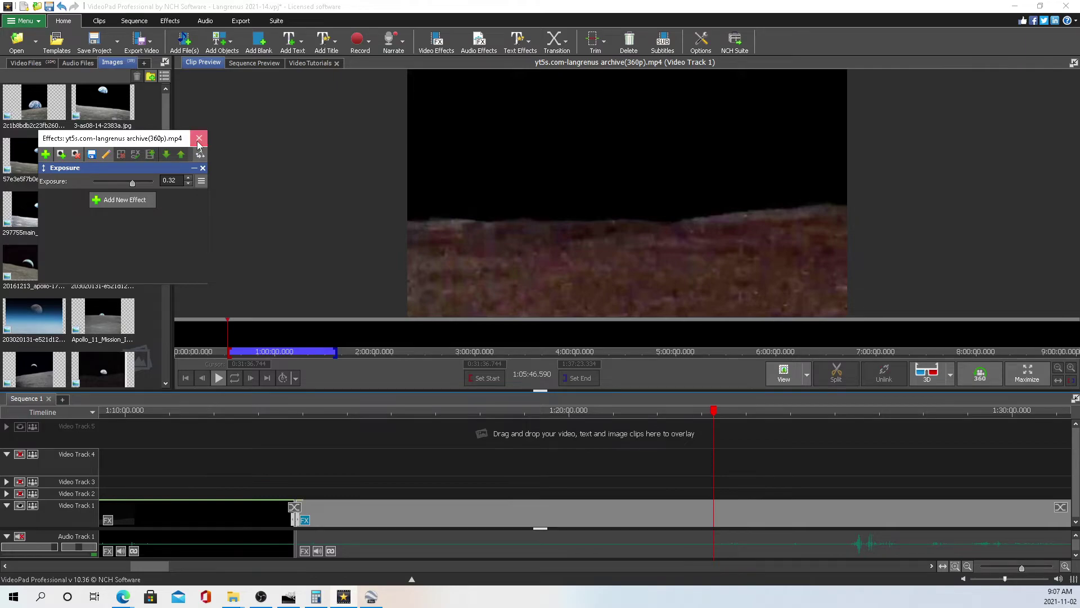
{"action": "left_click", "coordinate": [199, 139]}
- Examine the archive clip's lunar horizon in the enlarged preview at about 1:16:34 and 1:16:39, and scrub forward to 1:27:39
{"action": "left_click_drag", "start_coordinate": [483, 417], "coordinate": [442, 430]}
{"action": "left_click", "coordinate": [413, 426]}
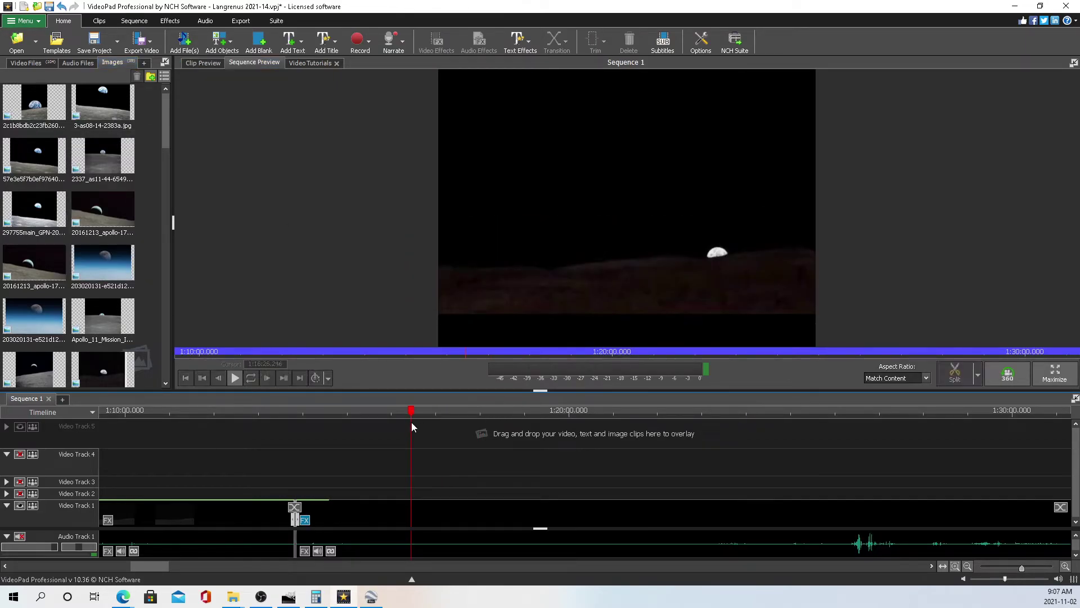
{"action": "left_click", "coordinate": [1035, 377]}
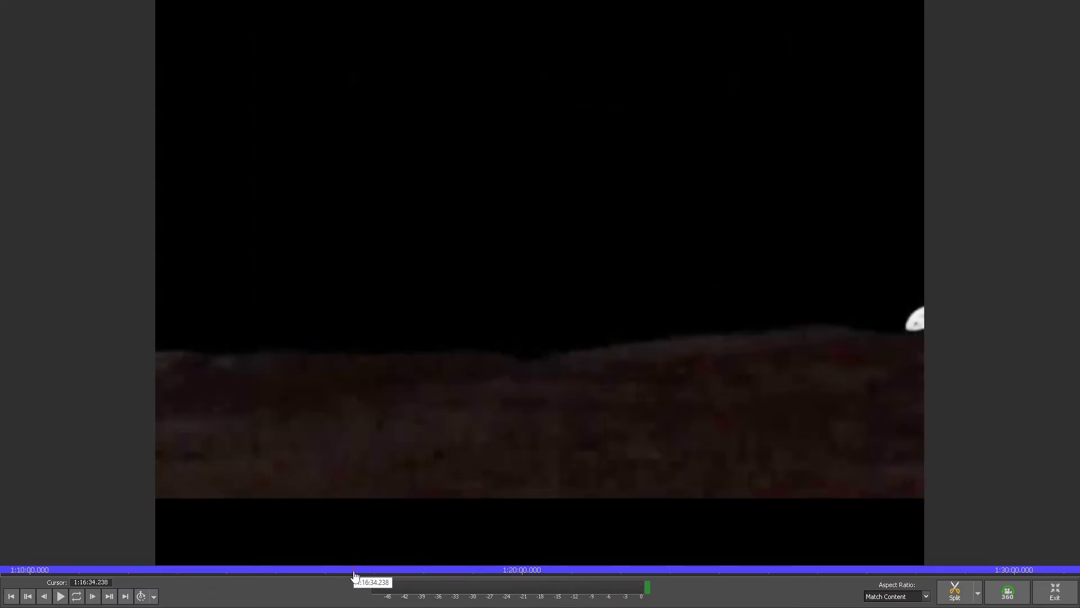
{"action": "left_click_drag", "start_coordinate": [472, 444], "coordinate": [442, 459]}
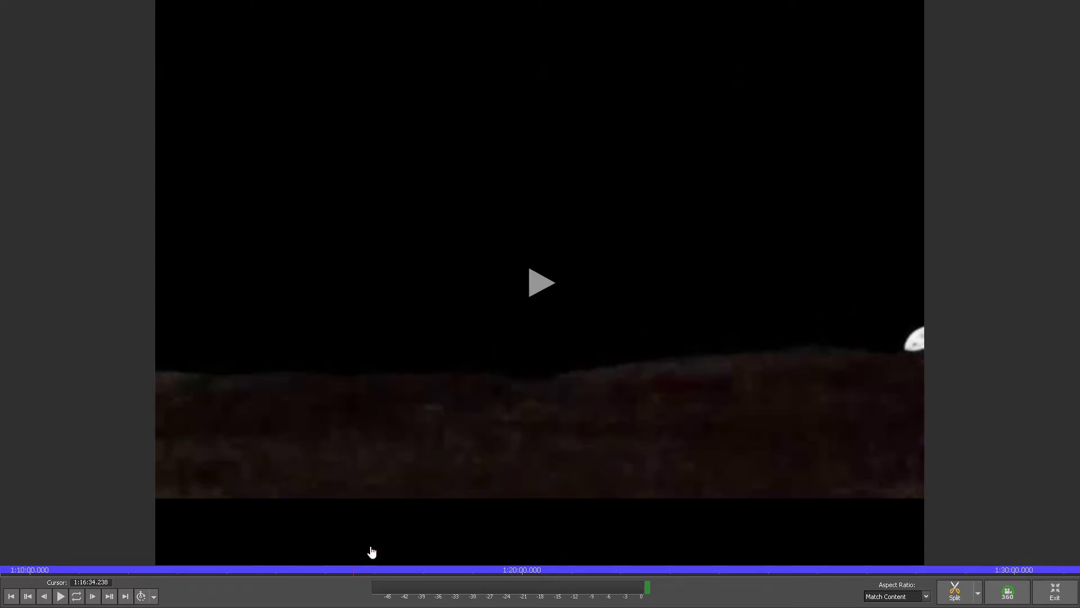
{"action": "left_click", "coordinate": [347, 571]}
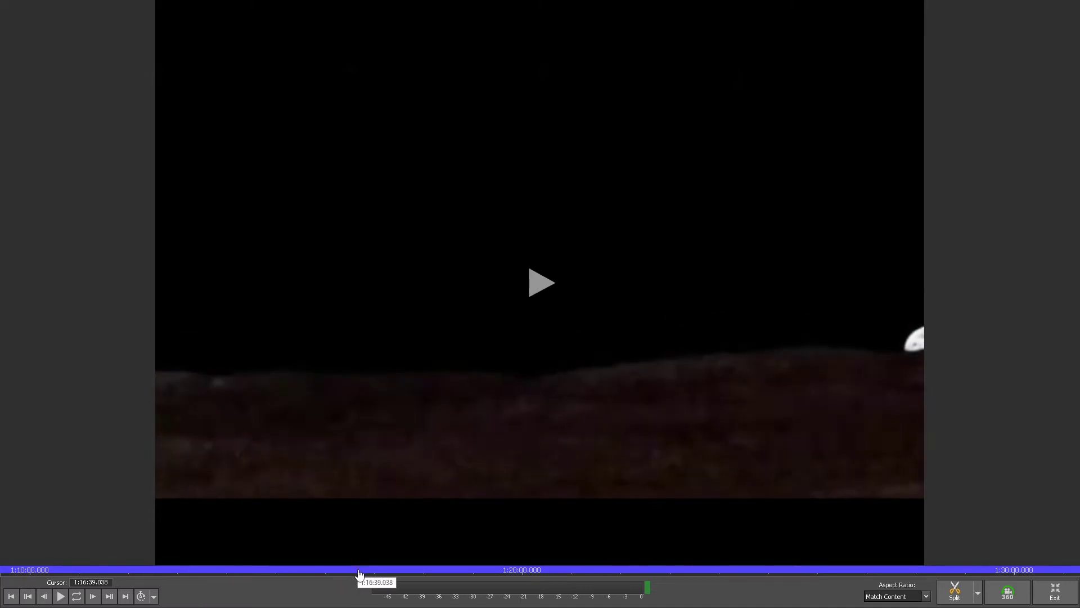
{"action": "left_click_drag", "start_coordinate": [365, 573], "coordinate": [895, 551]}
{"action": "left_click", "coordinate": [1055, 592]}
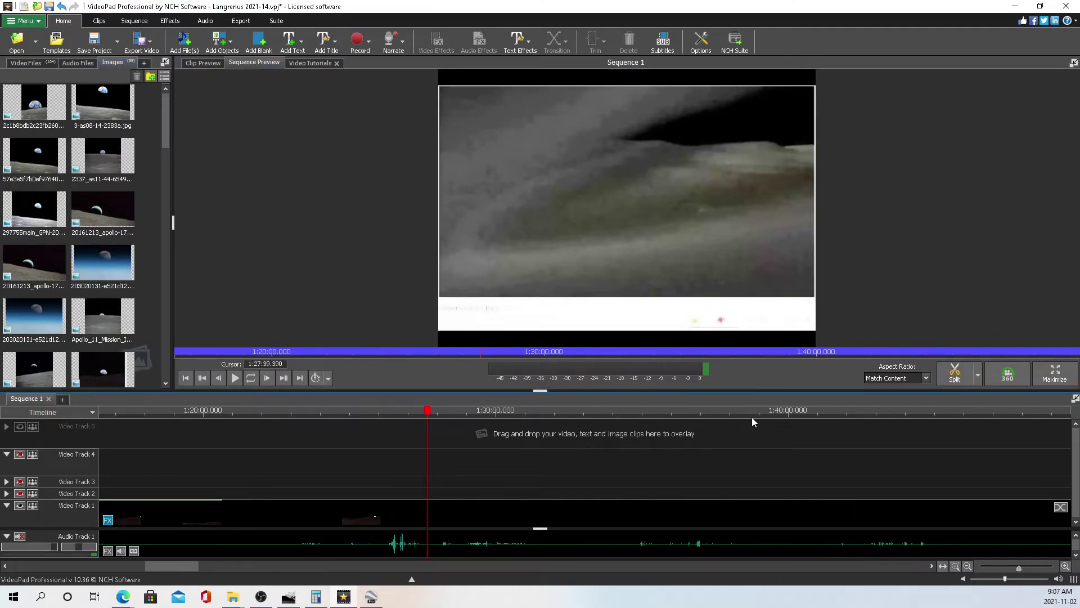
- Check the dark horizon at about 1:42:55 and 1:55:07, and set the archive clip's exposure to 0.70
{"action": "left_click", "coordinate": [873, 412]}
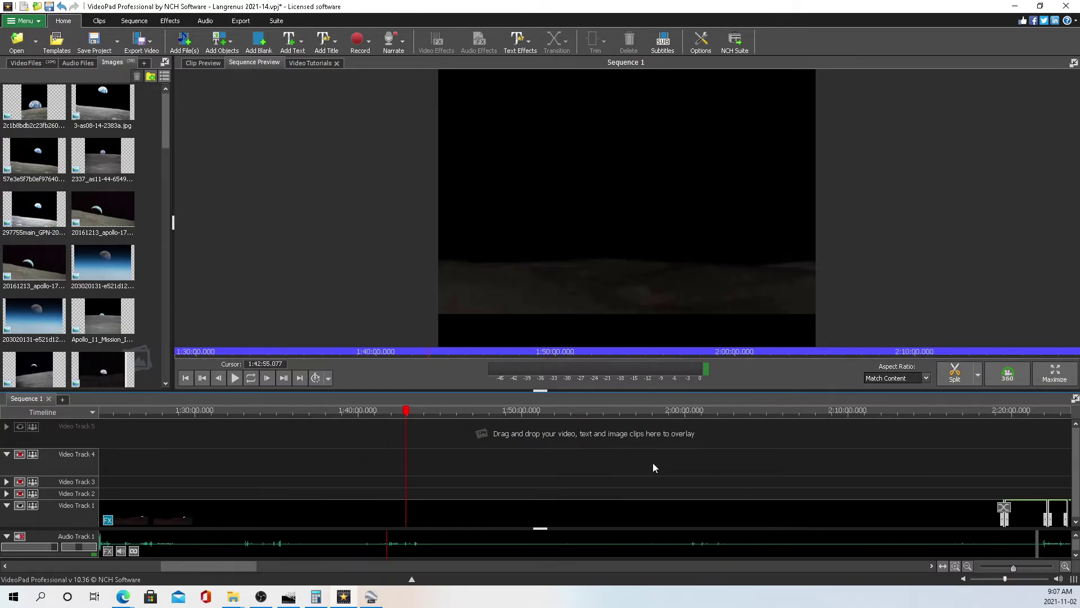
{"action": "mouse_move", "coordinate": [613, 410]}
{"action": "left_mouse_down"}
{"action": "mouse_move", "coordinate": [602, 411]}
{"action": "mouse_move", "coordinate": [639, 412]}
{"action": "mouse_move", "coordinate": [609, 411]}
{"action": "left_mouse_up"}
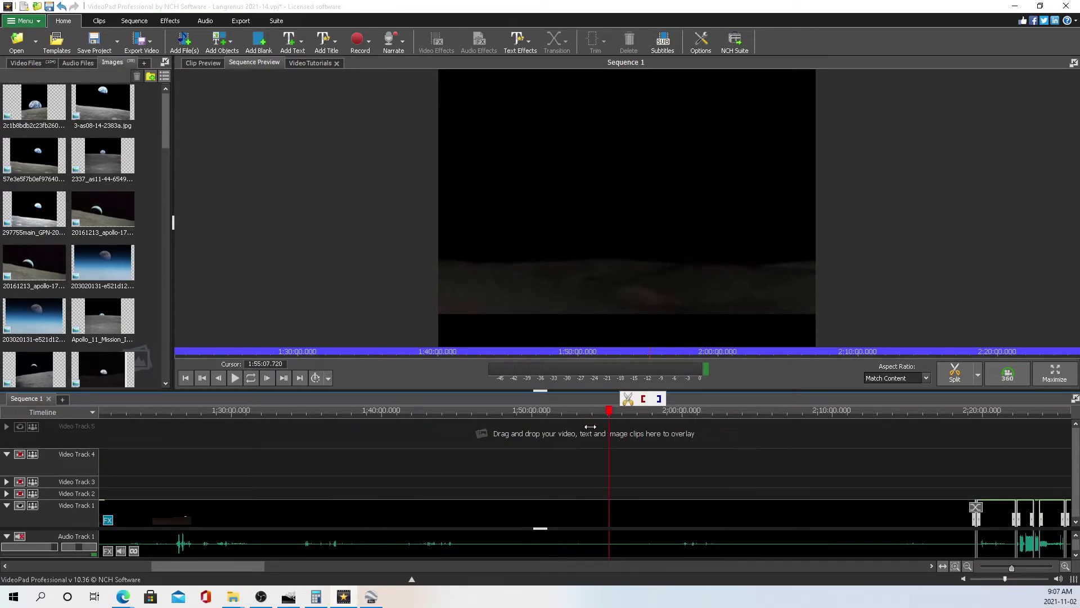
{"action": "scroll", "coordinate": [633, 445], "scroll_direction": "up", "scroll_amount": 3}
{"action": "left_click", "coordinate": [263, 521]}
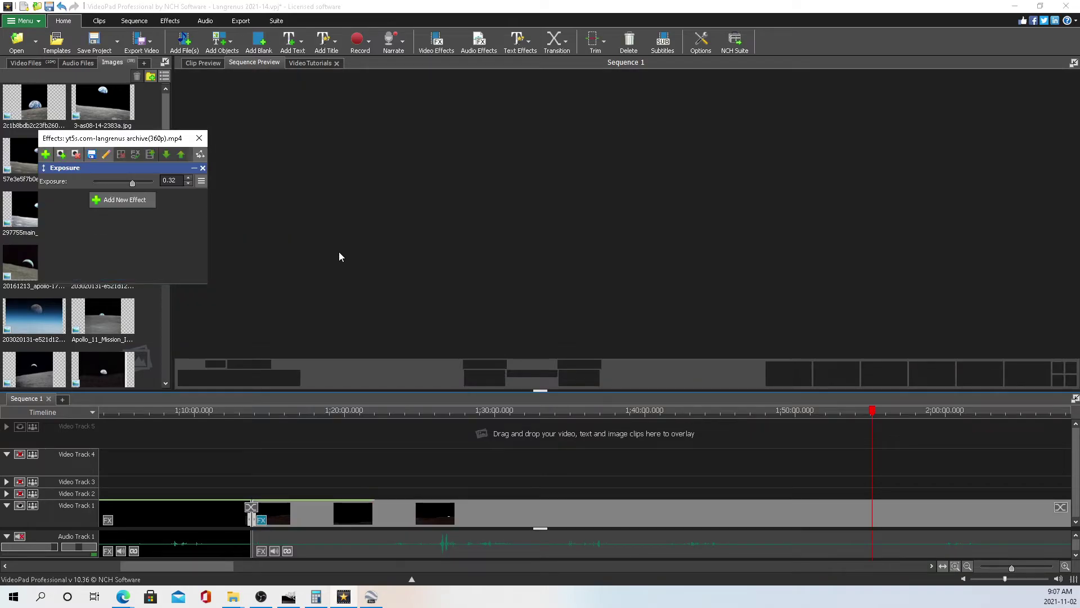
{"action": "left_click_drag", "start_coordinate": [133, 186], "coordinate": [139, 187]}
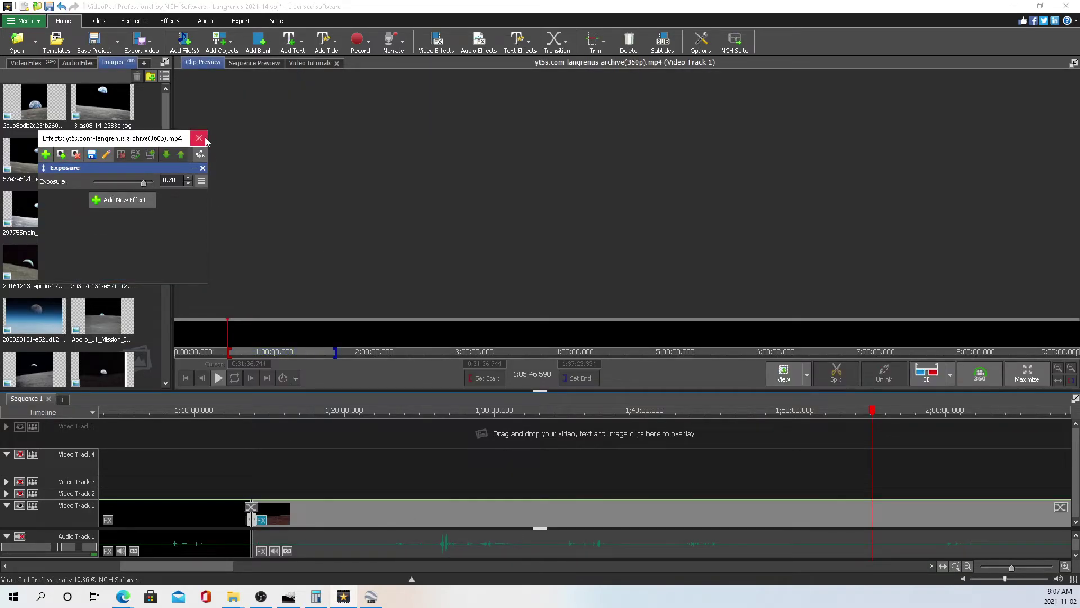
{"action": "left_click", "coordinate": [199, 138]}
- Examine the brightened archive horizon in the enlarged preview at about 1:59:10, 1:58:36 and 2:02:25
{"action": "scroll", "coordinate": [610, 482], "scroll_direction": "down", "scroll_amount": 5}
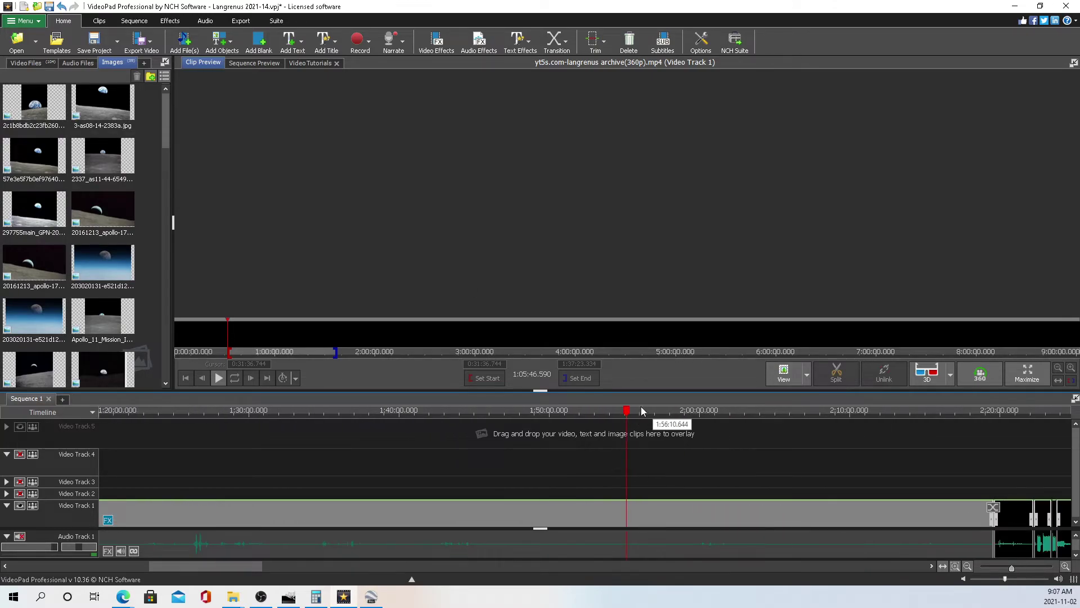
{"action": "left_click_drag", "start_coordinate": [641, 410], "coordinate": [690, 427]}
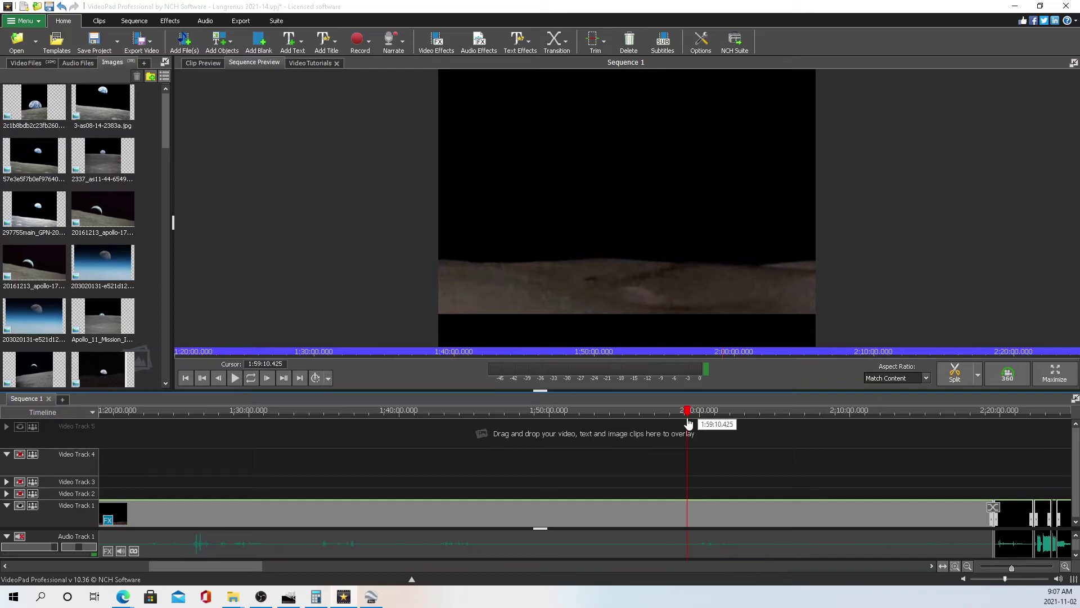
{"action": "left_click", "coordinate": [1055, 372]}
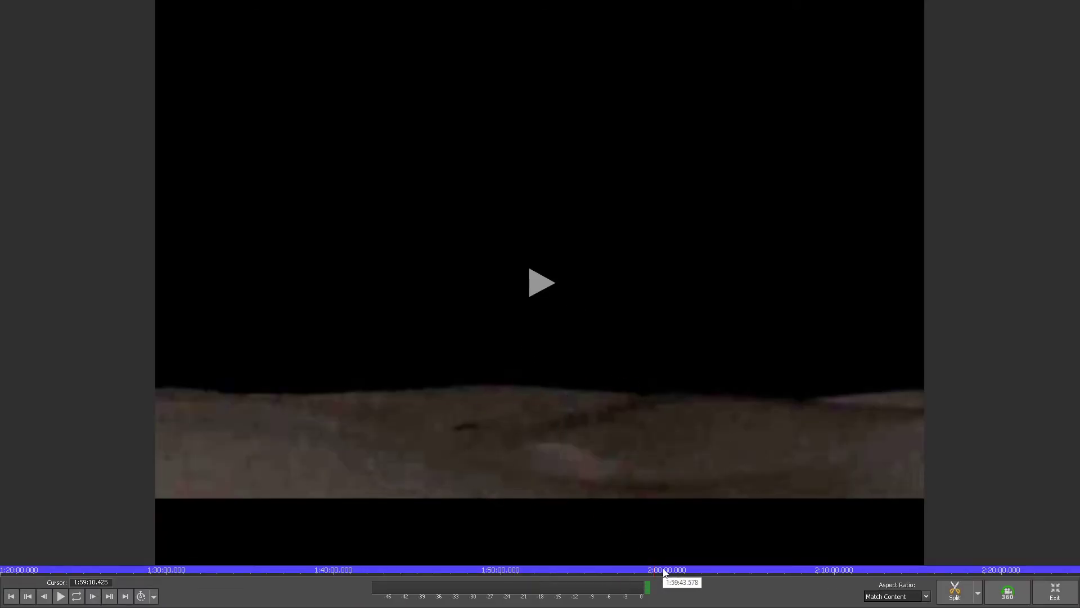
{"action": "left_click_drag", "start_coordinate": [670, 573], "coordinate": [646, 577]}
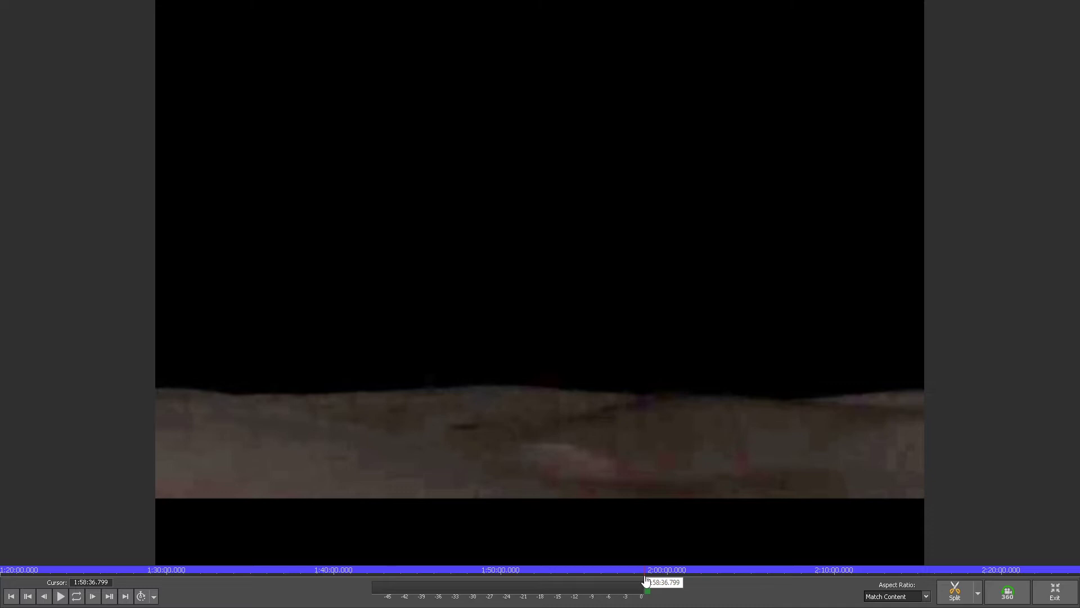
{"action": "left_click_drag", "start_coordinate": [646, 577], "coordinate": [708, 579]}
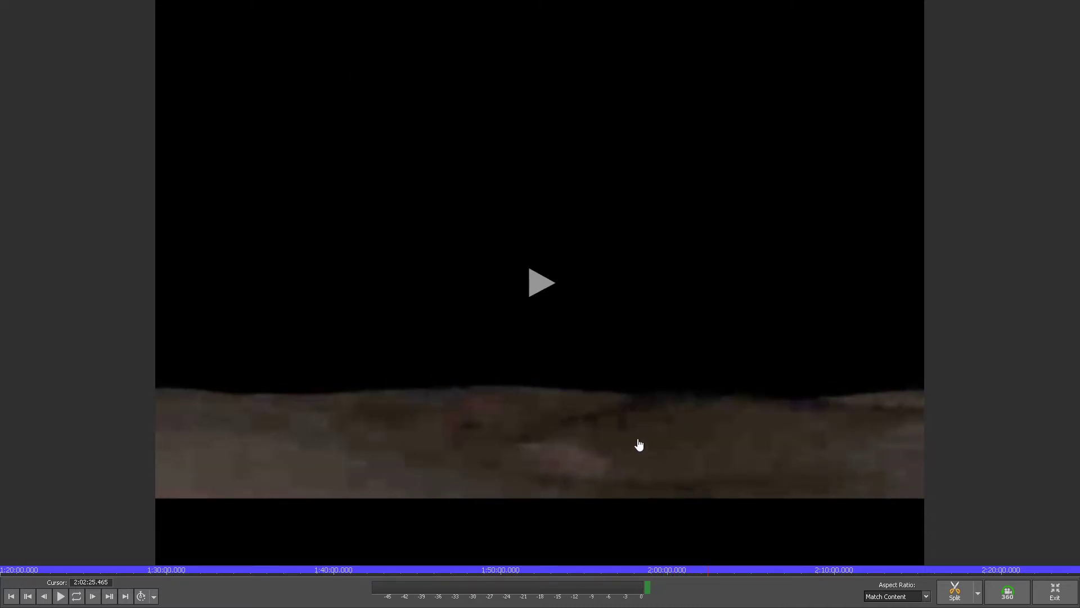
{"action": "left_click", "coordinate": [1064, 600]}
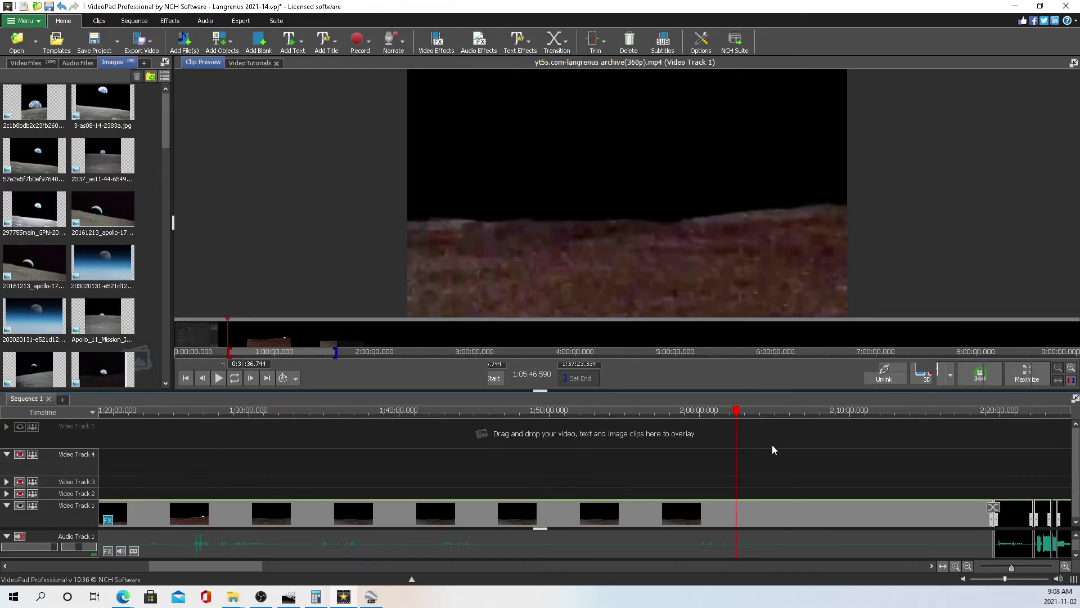
- Move ahead to the Apollo surface clips near the end of the sequence and scrub to about 8:08:21
{"action": "scroll", "coordinate": [961, 501], "scroll_direction": "down", "scroll_amount": 5}
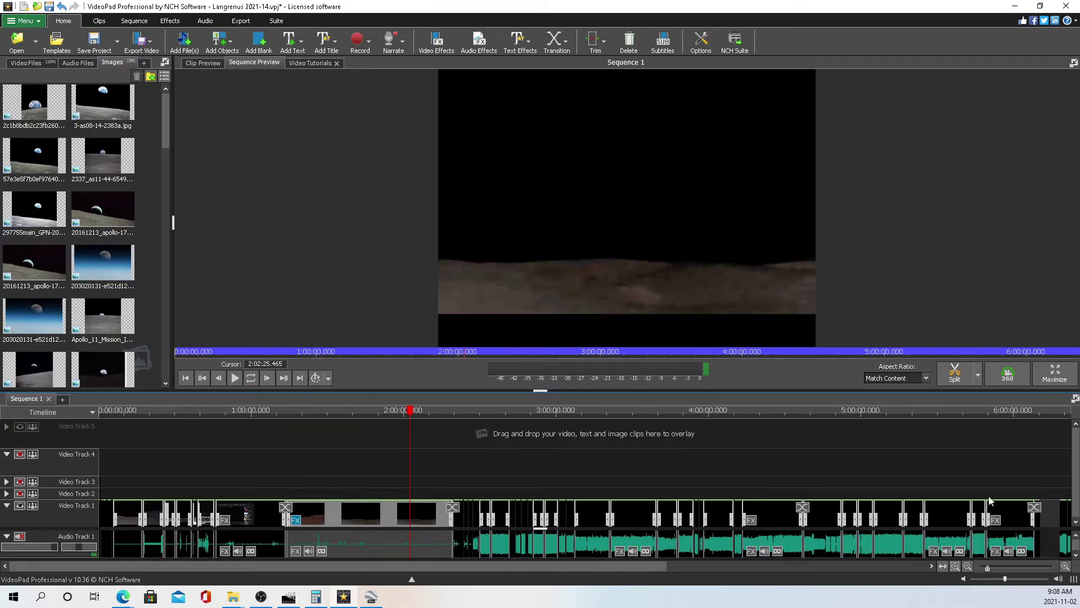
{"action": "scroll", "coordinate": [883, 511], "scroll_direction": "up", "scroll_amount": 6}
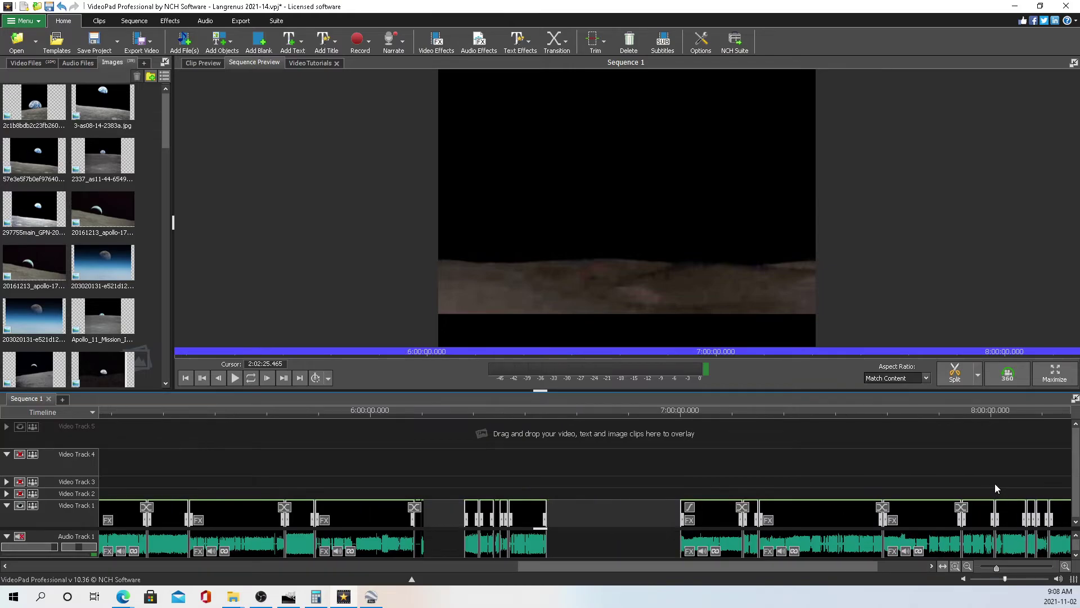
{"action": "scroll", "coordinate": [481, 458], "scroll_direction": "up", "scroll_amount": 2}
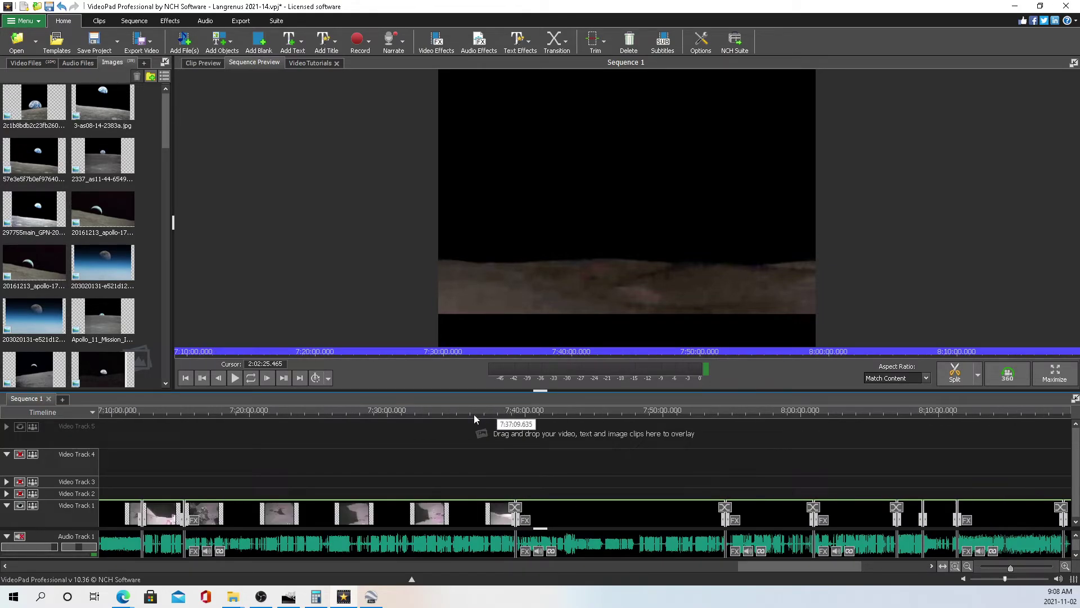
{"action": "left_click_drag", "start_coordinate": [474, 414], "coordinate": [885, 478]}
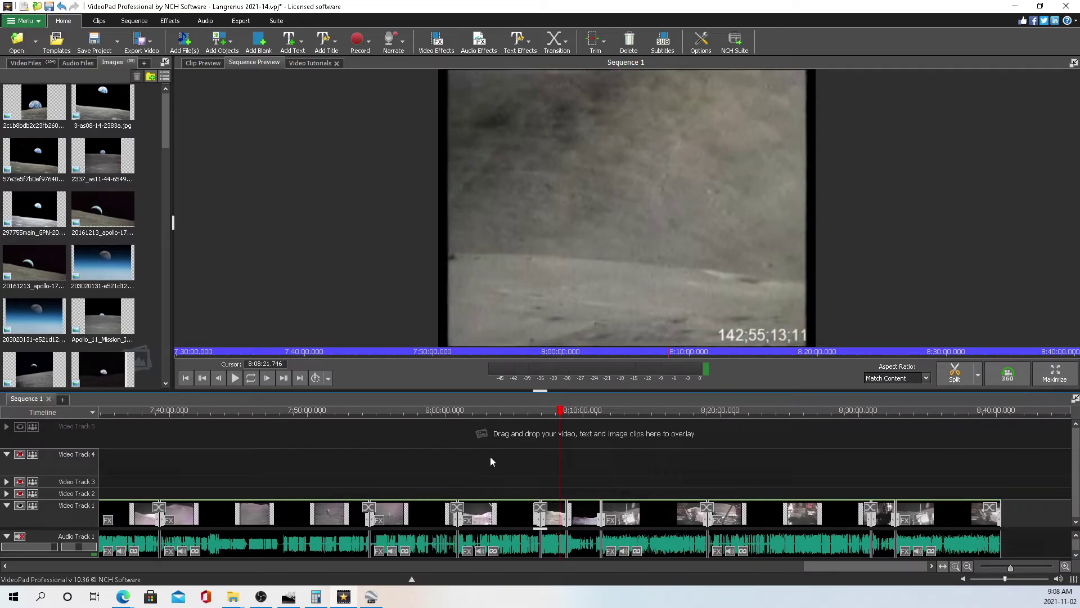
- Examine the Apollo hills at about 8:02:49, 8:02:40, 8:04:59 and 8:05:31
{"action": "left_click_drag", "start_coordinate": [489, 423], "coordinate": [486, 429]}
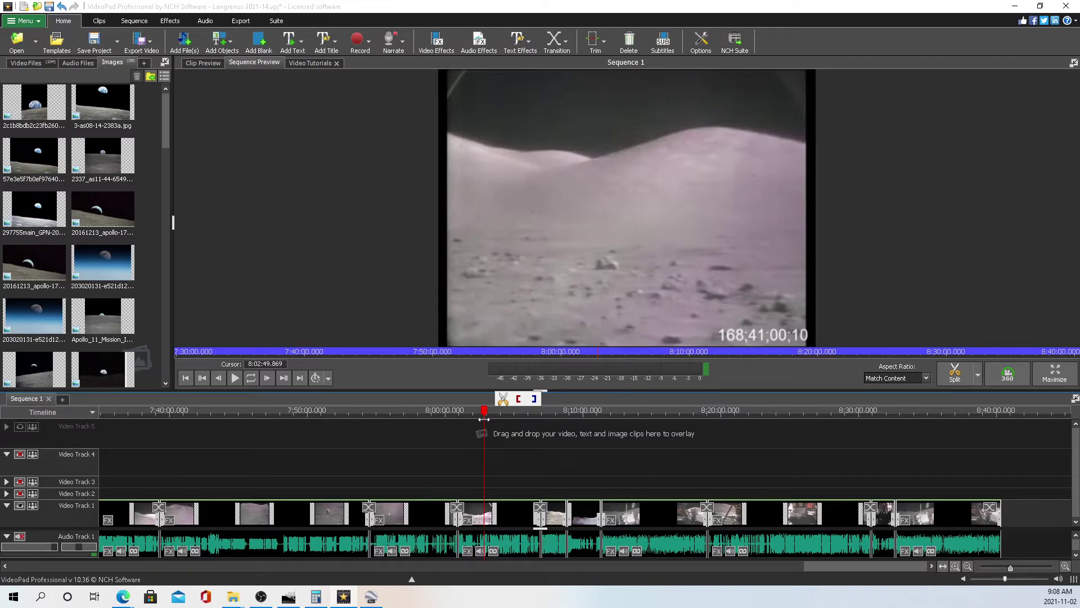
{"action": "mouse_move", "coordinate": [478, 420]}
{"action": "left_mouse_down"}
{"action": "mouse_move", "coordinate": [494, 419]}
{"action": "mouse_move", "coordinate": [483, 431]}
{"action": "left_mouse_up"}
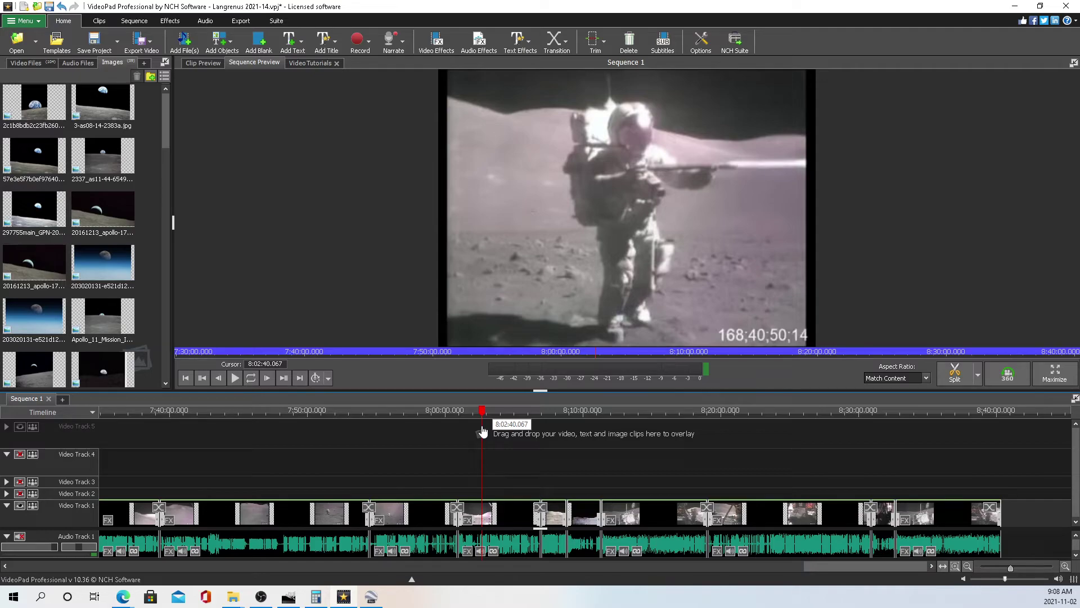
{"action": "left_click_drag", "start_coordinate": [482, 431], "coordinate": [515, 441]}
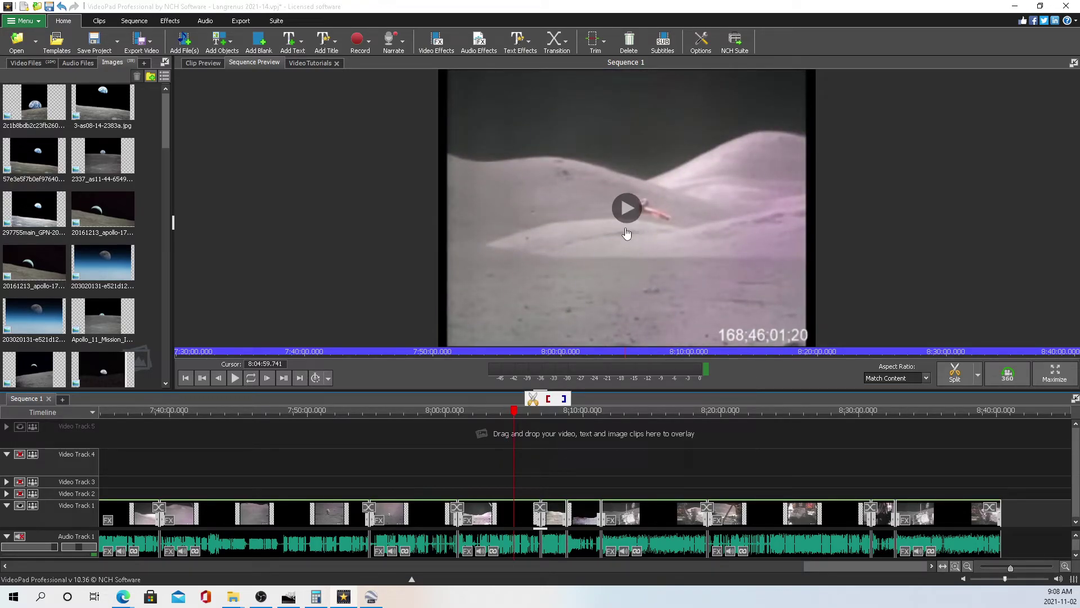
{"action": "left_click", "coordinate": [522, 420]}
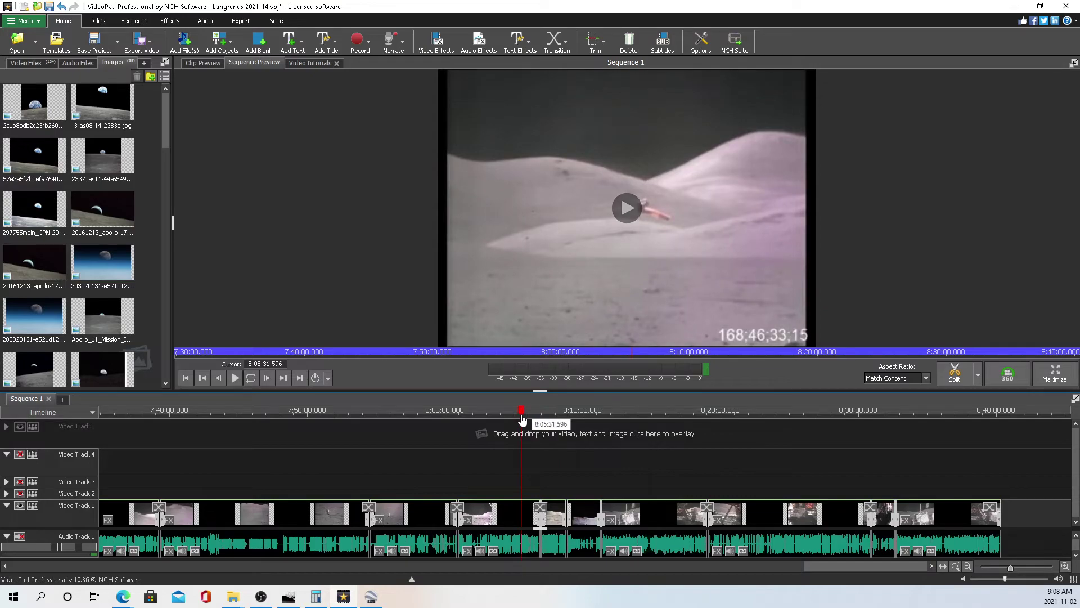
- Add an Exposure effect to the Apollo 17 Goodbye Speech clip at about 8:13:36 and set its exposure to -0.40
{"action": "left_click_drag", "start_coordinate": [522, 419], "coordinate": [633, 432]}
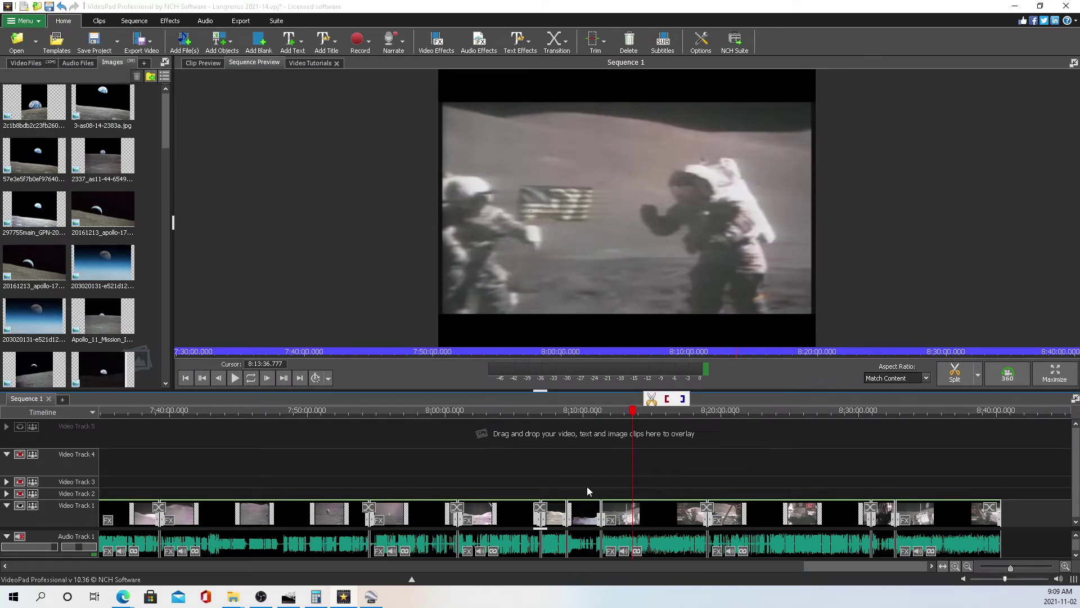
{"action": "left_click", "coordinate": [611, 520]}
{"action": "scroll", "coordinate": [225, 304], "scroll_direction": "down", "scroll_amount": 3}
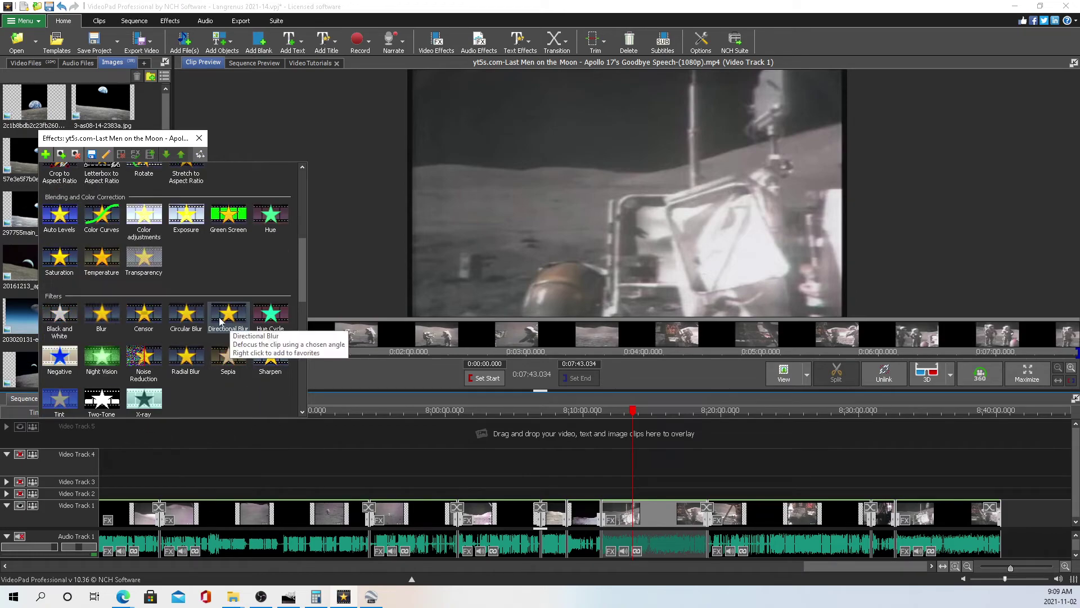
{"action": "left_click", "coordinate": [190, 233]}
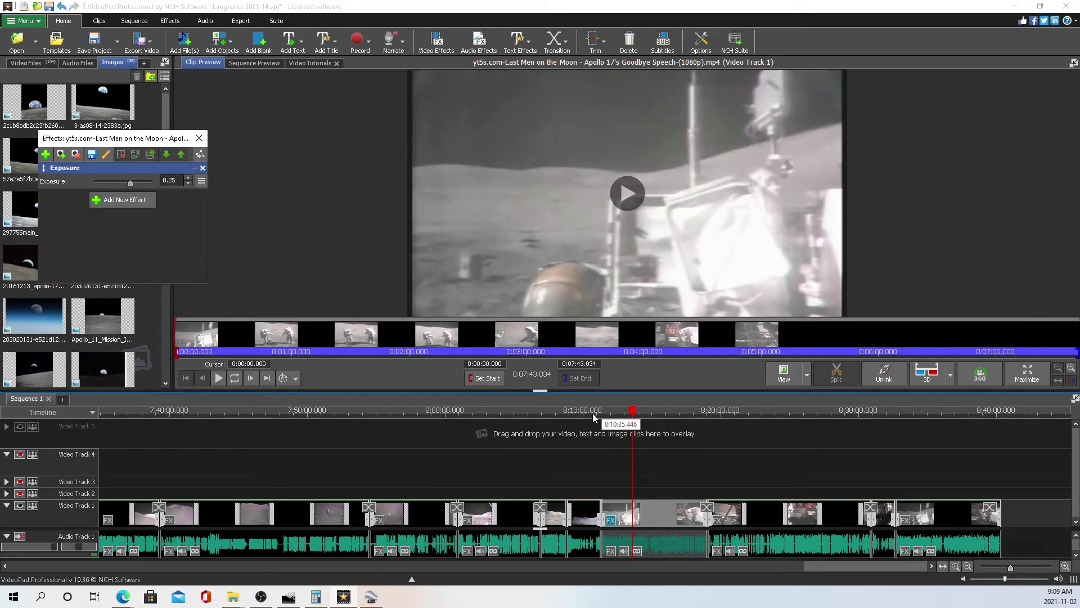
{"action": "mouse_move", "coordinate": [629, 417]}
{"action": "left_mouse_down"}
{"action": "mouse_move", "coordinate": [656, 424]}
{"action": "mouse_move", "coordinate": [642, 433]}
{"action": "left_mouse_up"}
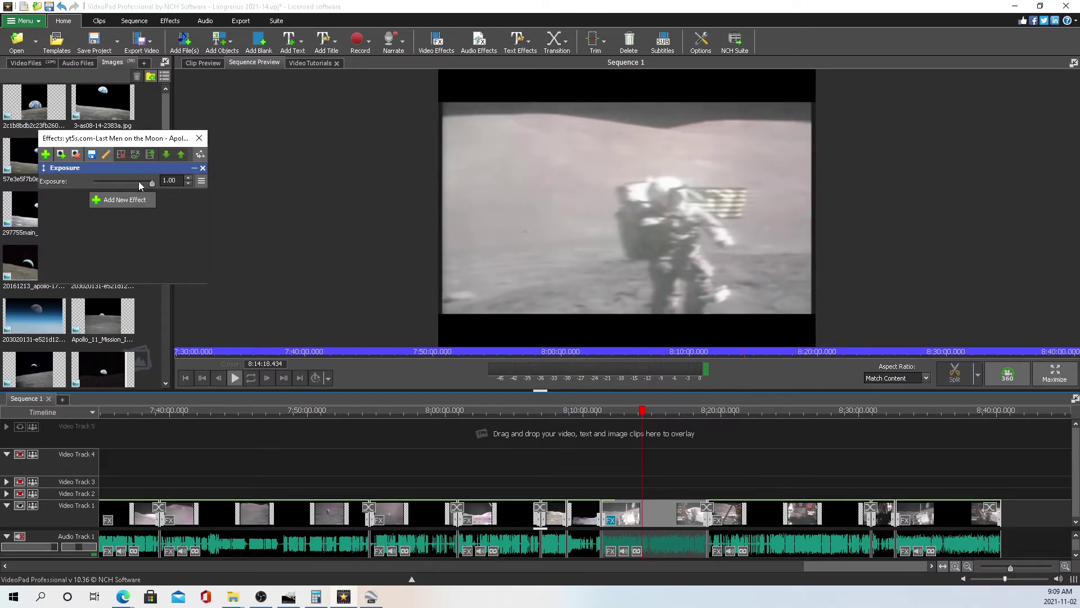
{"action": "left_click_drag", "start_coordinate": [139, 183], "coordinate": [107, 191]}
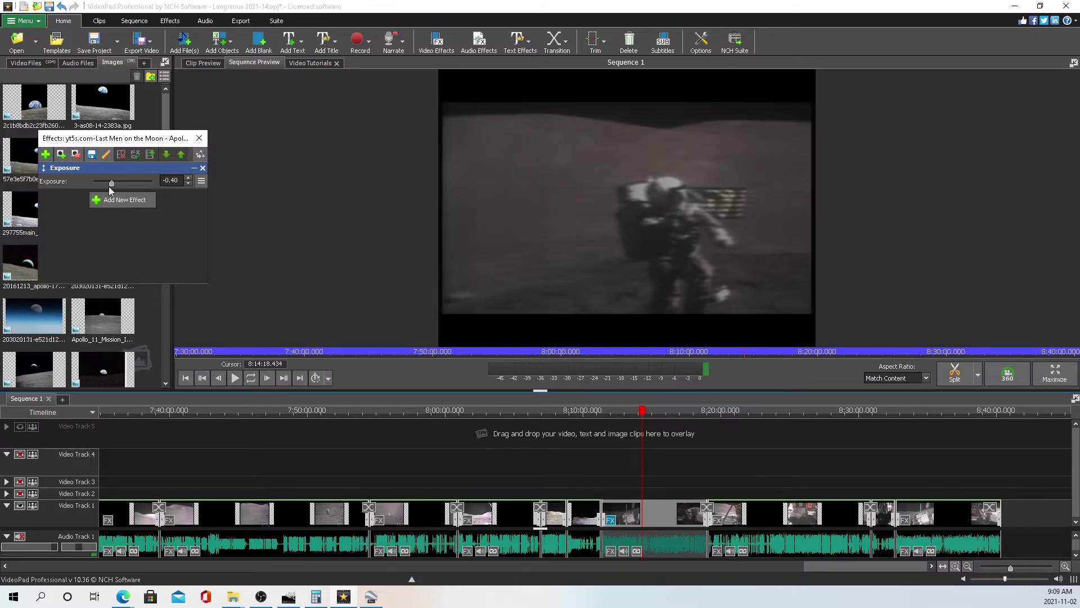
{"action": "left_click", "coordinate": [199, 139]}
- Review the darkened astronauts and flag at about 8:13:00, and return to the hills at about 8:04:00
{"action": "left_click", "coordinate": [623, 418]}
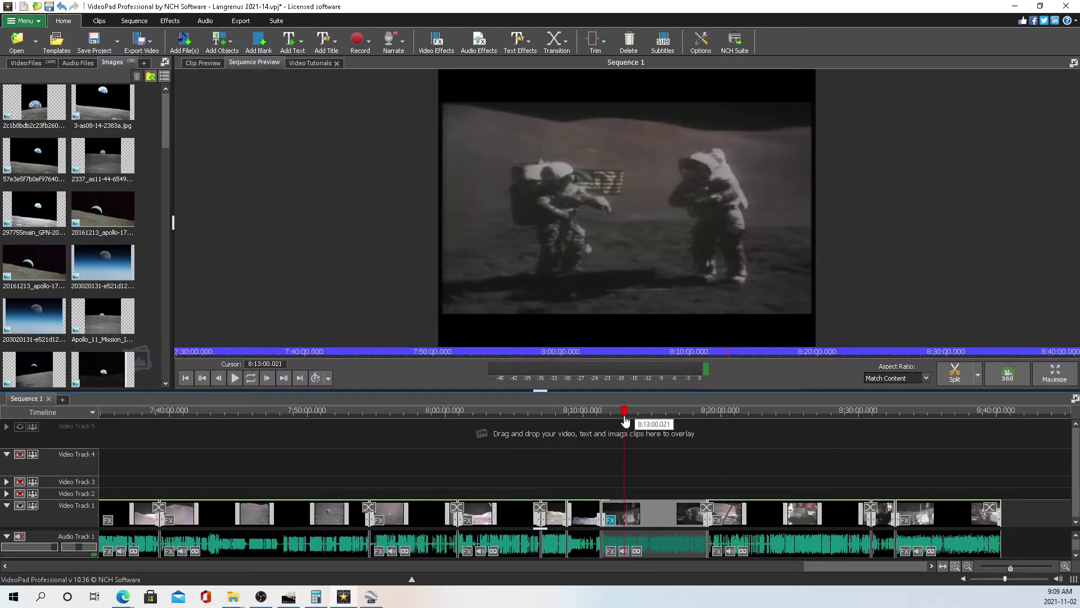
{"action": "left_click_drag", "start_coordinate": [624, 419], "coordinate": [624, 464]}
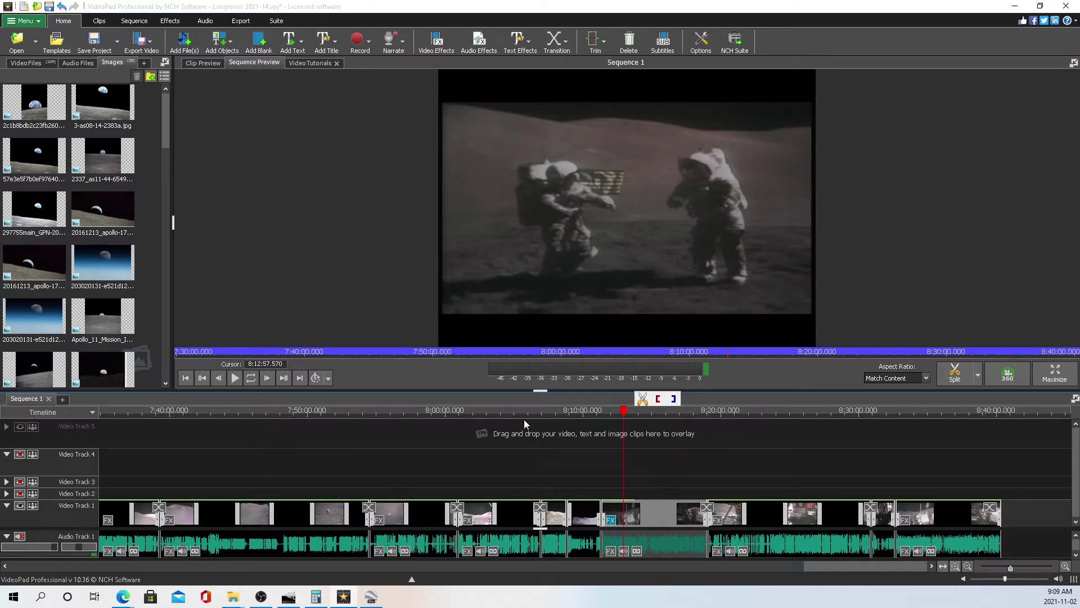
{"action": "left_click_drag", "start_coordinate": [484, 424], "coordinate": [510, 422]}
{"action": "left_click", "coordinate": [506, 414]}
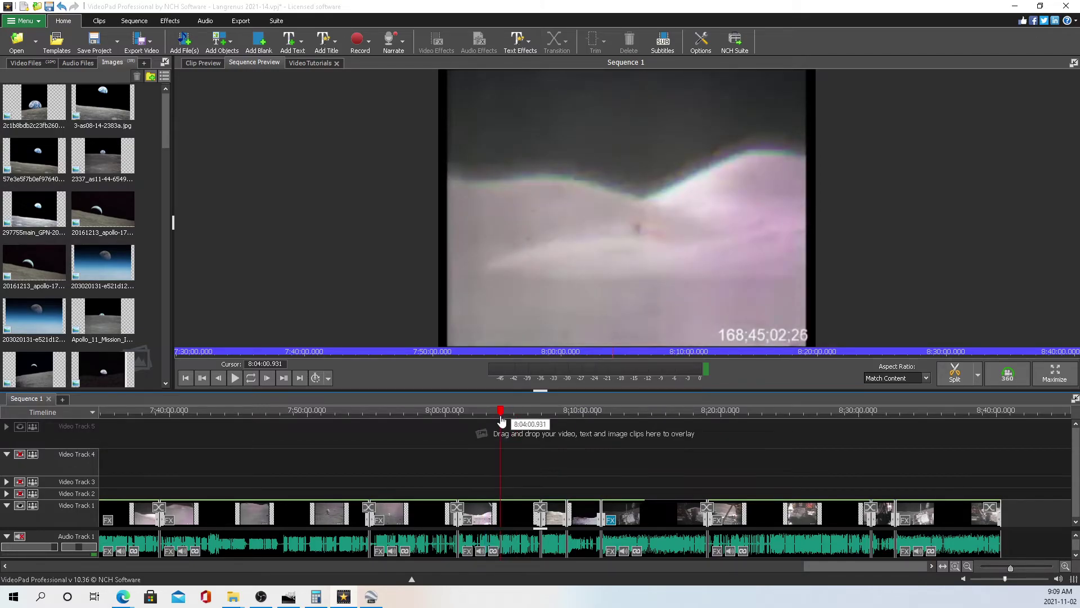
- Add an Exposure effect to the Apollo 17 Clip 7 at about 8:04:11 and set its exposure to -0.64
{"action": "scroll", "coordinate": [507, 415], "scroll_direction": "up", "scroll_amount": 2}
{"action": "left_click_drag", "start_coordinate": [507, 414], "coordinate": [502, 416]}
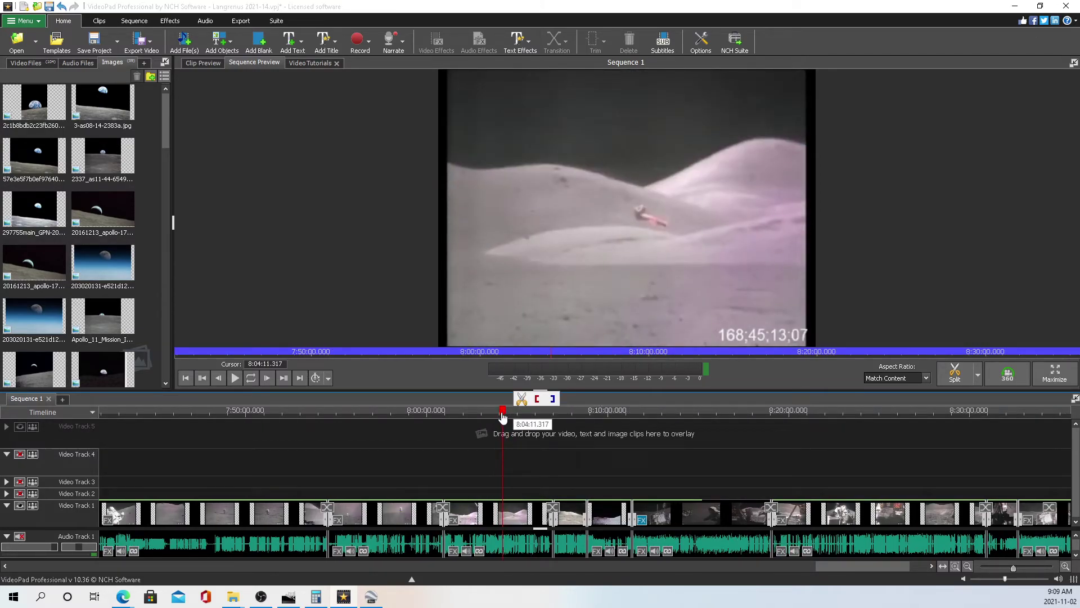
{"action": "left_click", "coordinate": [452, 521]}
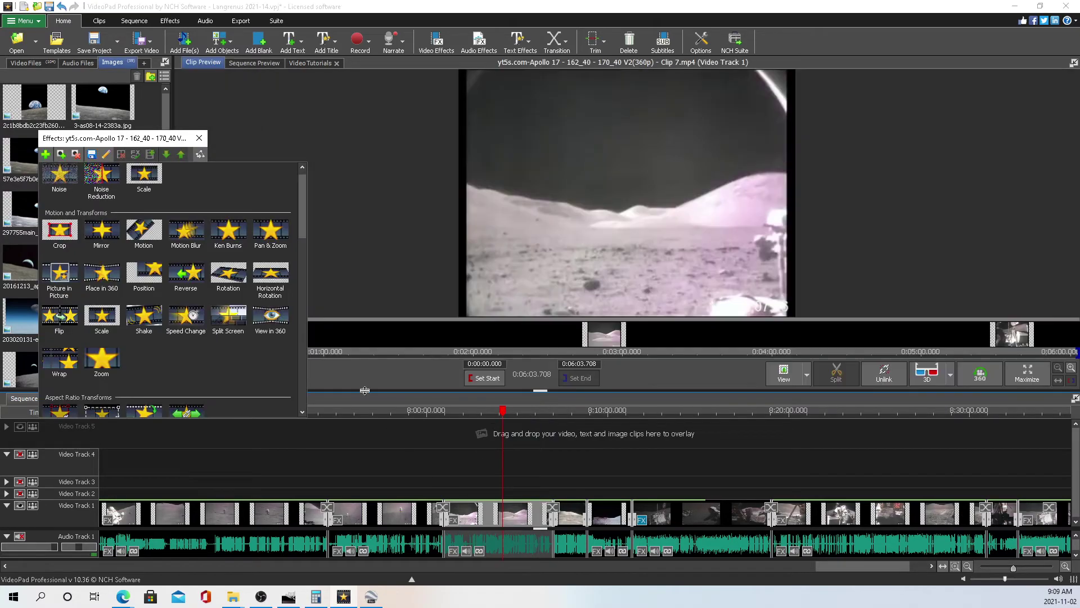
{"action": "scroll", "coordinate": [191, 254], "scroll_direction": "down", "scroll_amount": 5}
{"action": "left_click", "coordinate": [190, 231]}
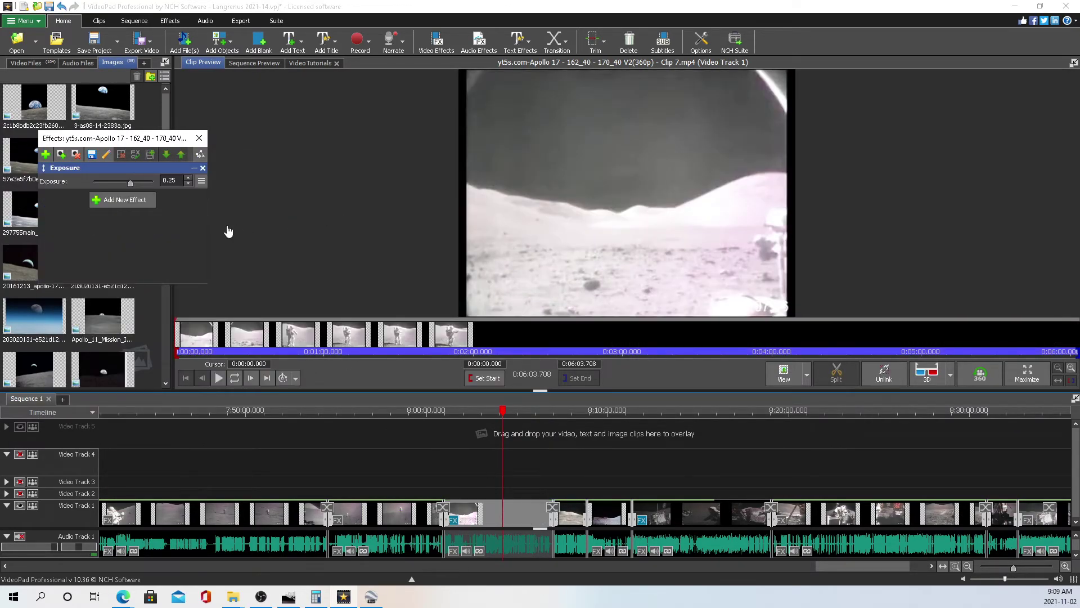
{"action": "left_click_drag", "start_coordinate": [130, 184], "coordinate": [108, 184]}
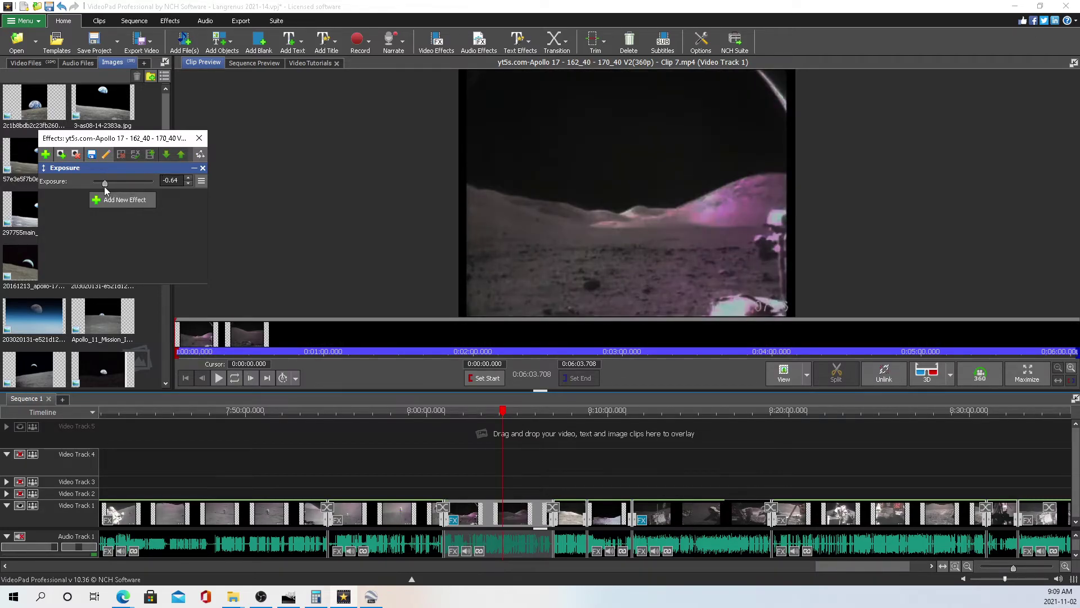
- Fine-tune the Apollo 17 clip's exposure to -0.48 while viewing the hills at about 8:04:26, and close the effects settings
{"action": "left_click", "coordinate": [492, 412]}
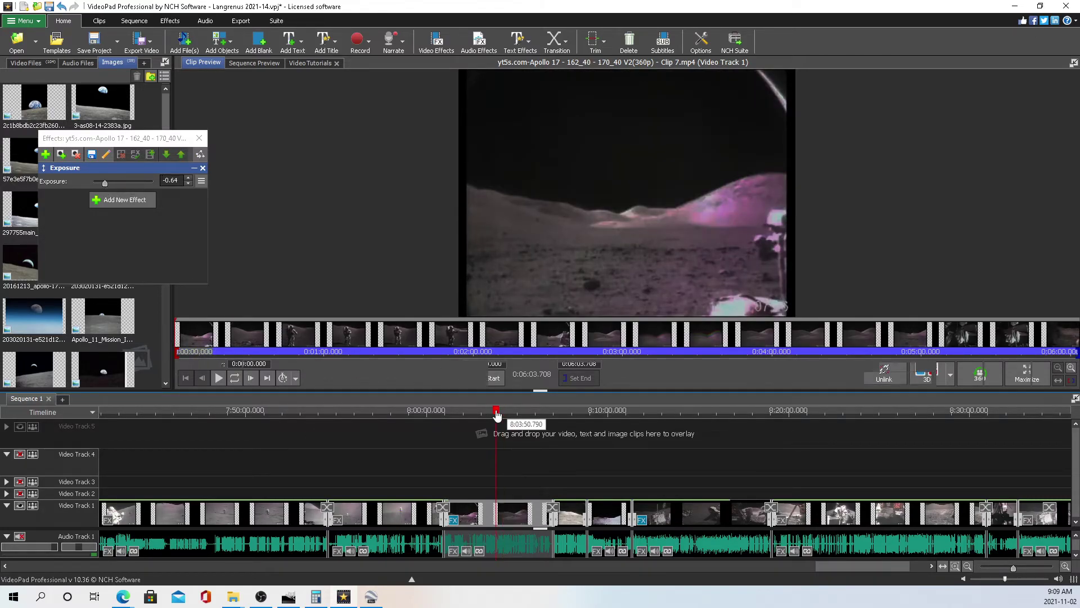
{"action": "left_click_drag", "start_coordinate": [492, 414], "coordinate": [508, 447]}
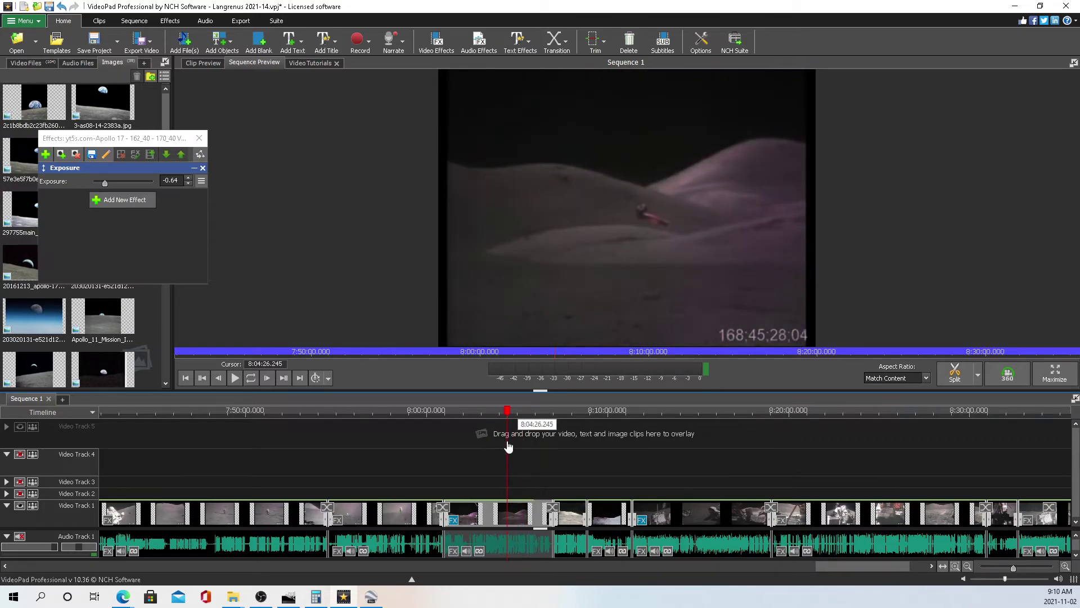
{"action": "mouse_move", "coordinate": [506, 441]}
{"action": "left_click_drag", "start_coordinate": [105, 184], "coordinate": [112, 184]}
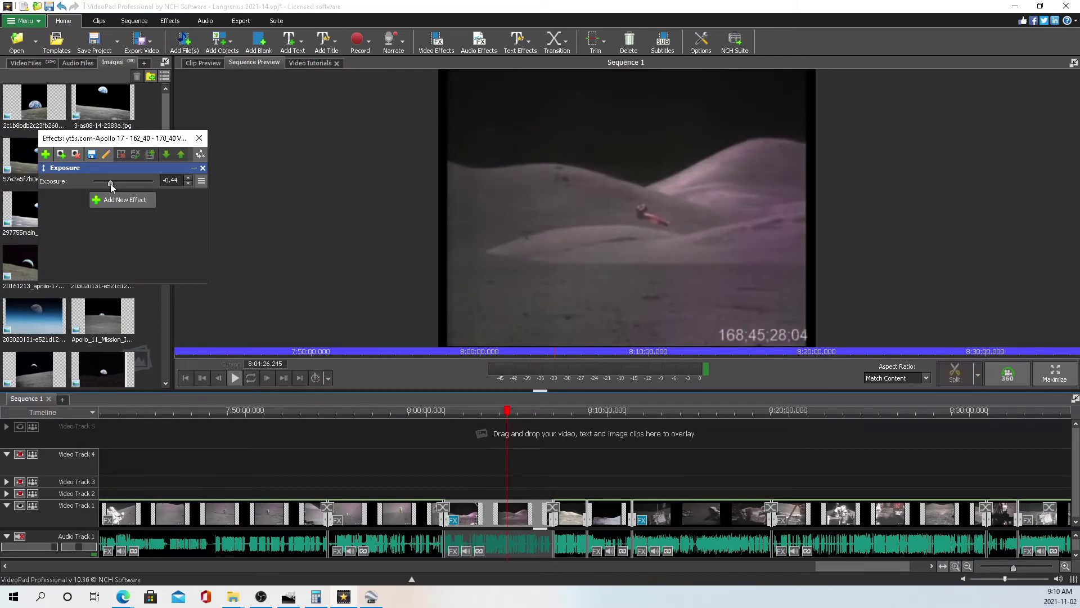
{"action": "left_click_drag", "start_coordinate": [111, 184], "coordinate": [107, 185]}
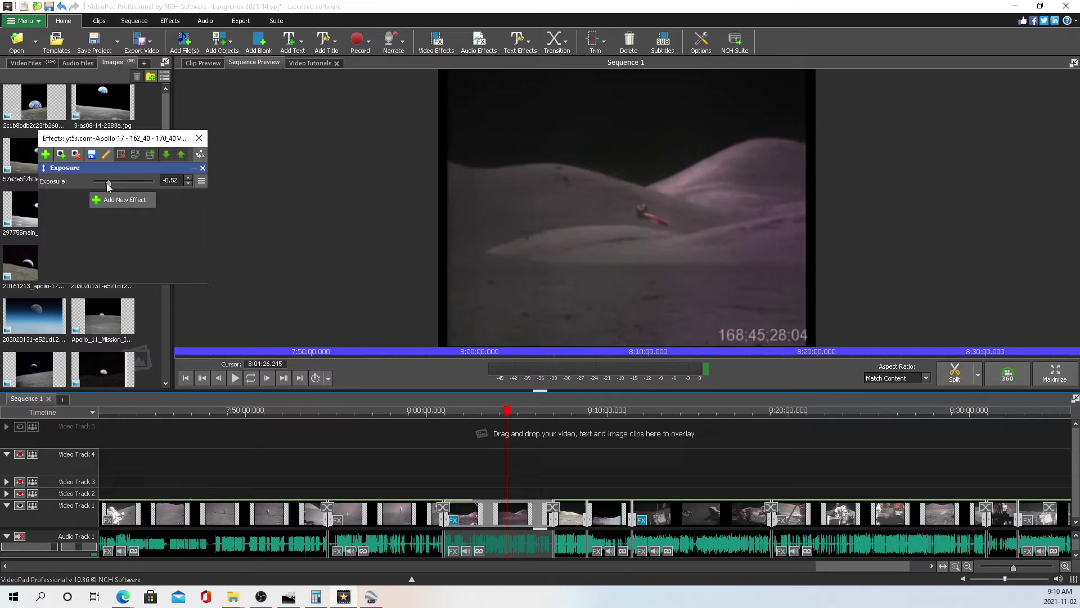
{"action": "mouse_move", "coordinate": [111, 184]}
{"action": "left_mouse_down"}
{"action": "mouse_move", "coordinate": [124, 184]}
{"action": "mouse_move", "coordinate": [110, 188]}
{"action": "left_mouse_up"}
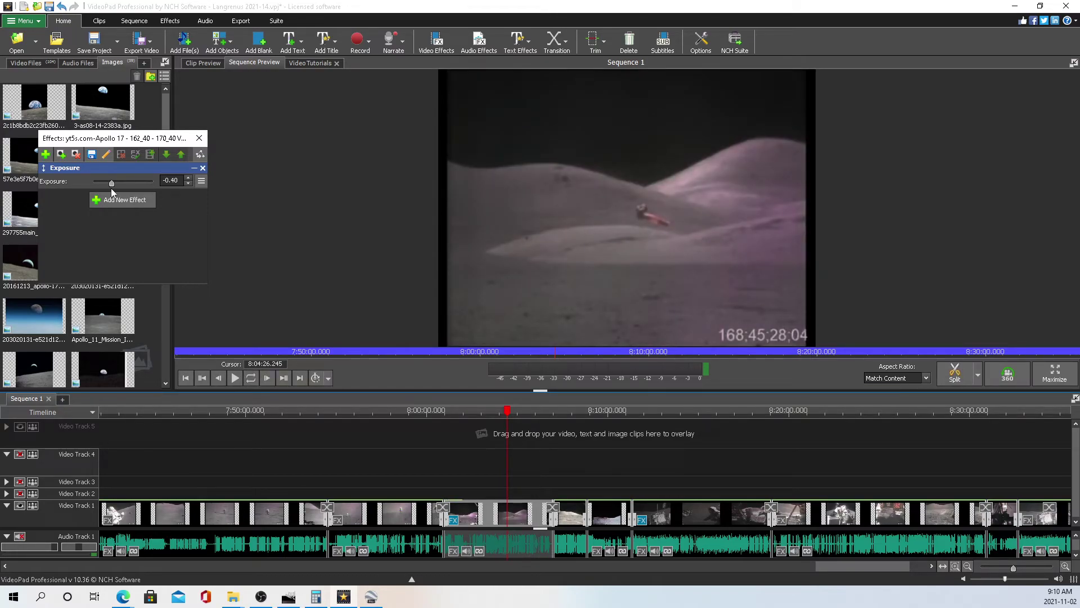
{"action": "left_click_drag", "start_coordinate": [111, 188], "coordinate": [100, 191]}
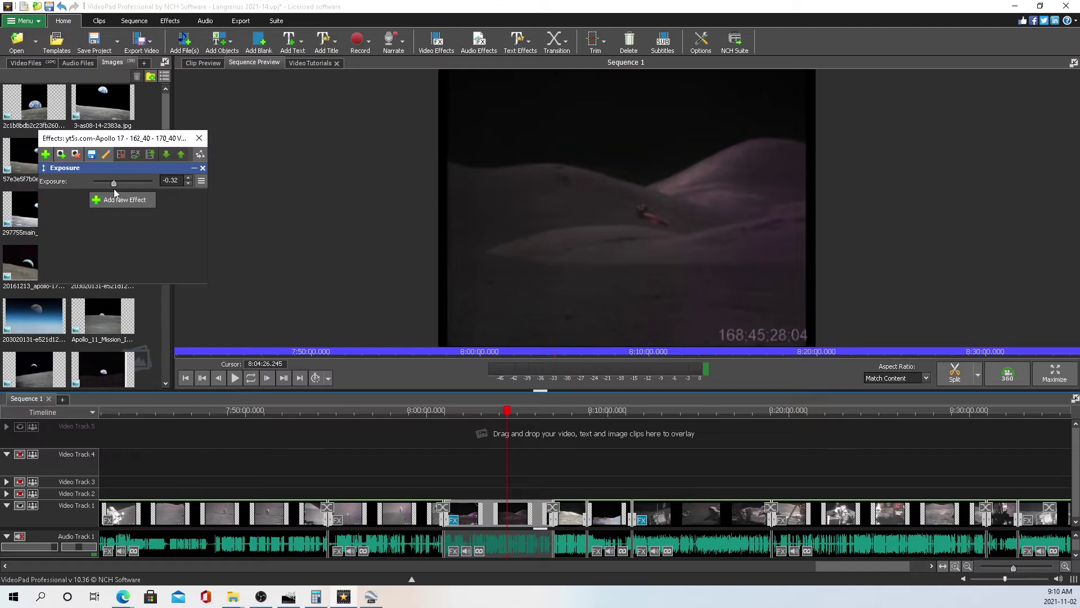
{"action": "left_click_drag", "start_coordinate": [116, 194], "coordinate": [112, 195]}
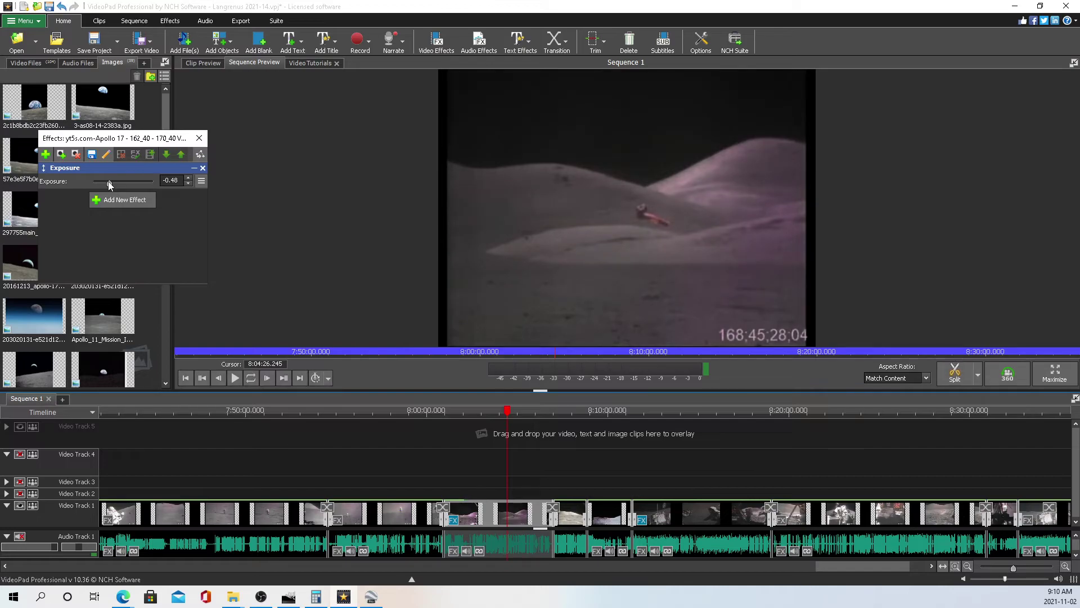
{"action": "left_click", "coordinate": [494, 470]}
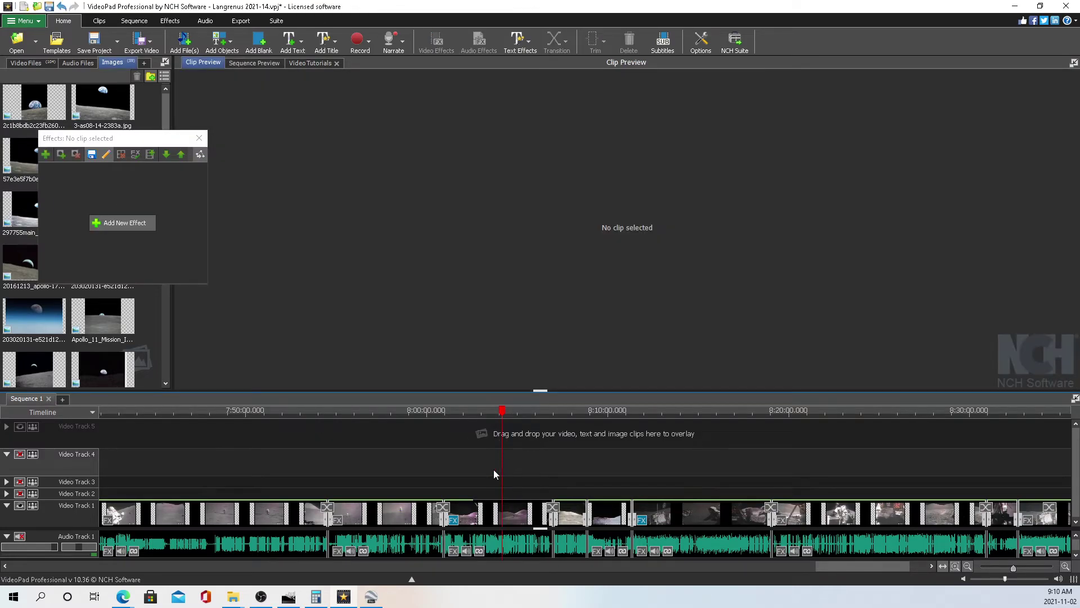
{"action": "left_click", "coordinate": [199, 138]}
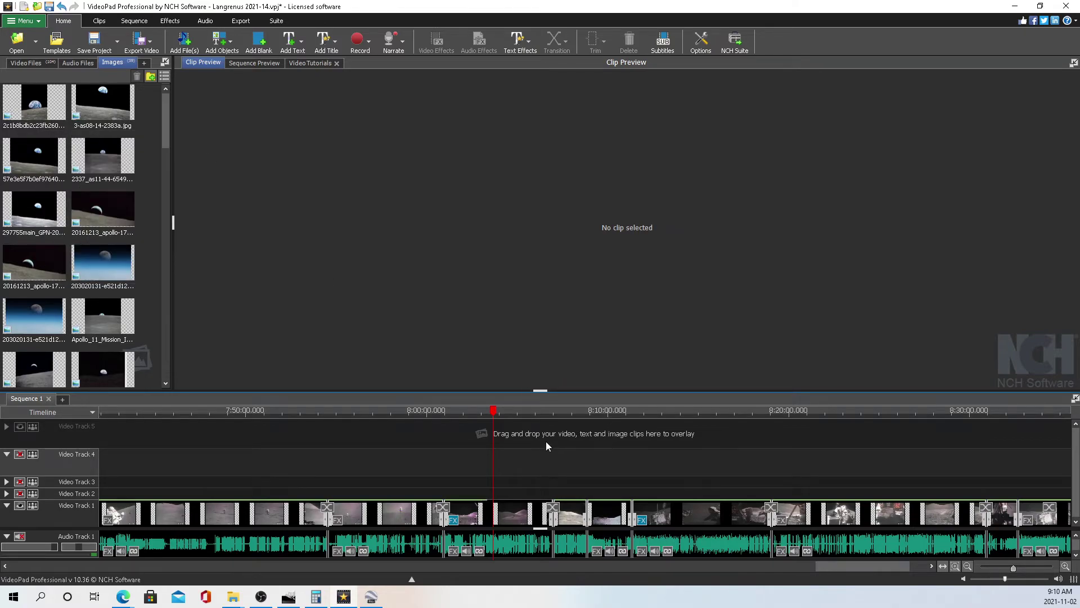
- Review the darkened hills at about 8:03:58 and 8:04:11, and the wider valley view at about 8:03:17
{"action": "left_click", "coordinate": [495, 420]}
{"action": "left_click_drag", "start_coordinate": [498, 423], "coordinate": [499, 426]}
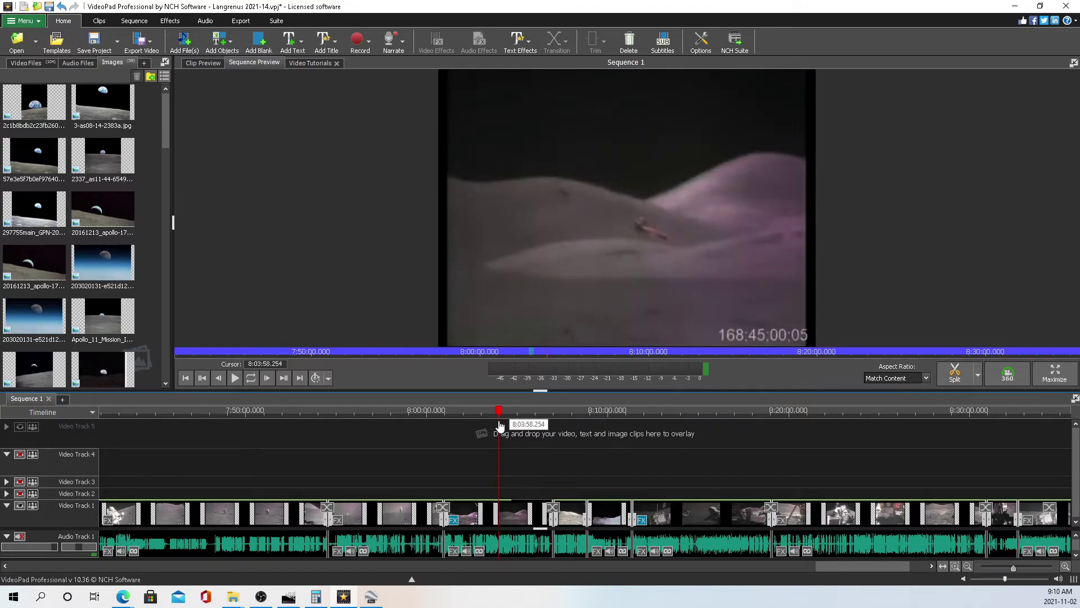
{"action": "scroll", "coordinate": [487, 421], "scroll_direction": "up", "scroll_amount": 1}
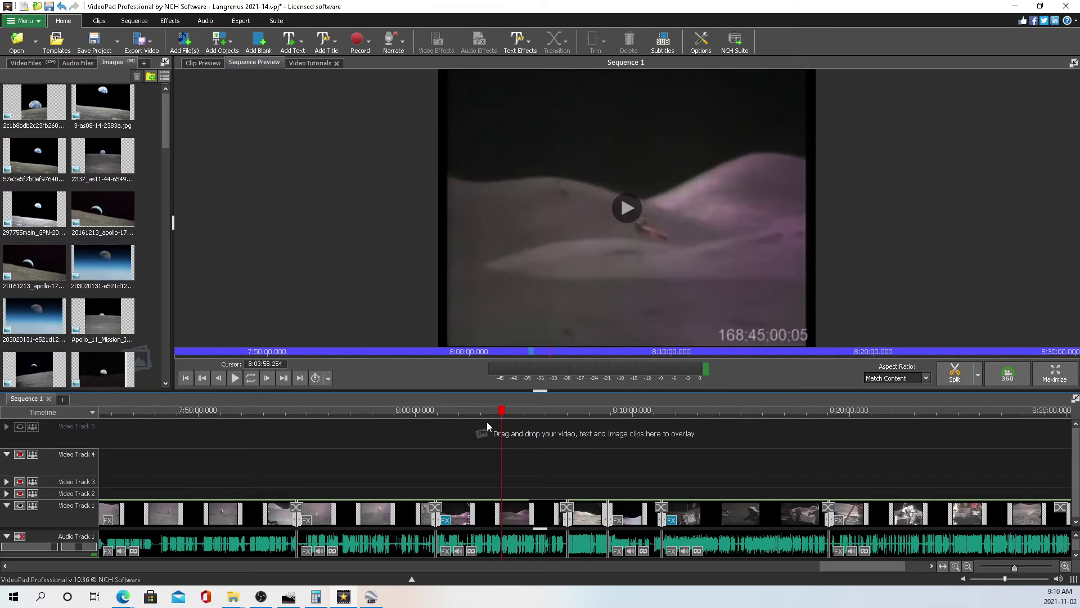
{"action": "left_click", "coordinate": [490, 419]}
{"action": "left_click_drag", "start_coordinate": [489, 419], "coordinate": [507, 424]}
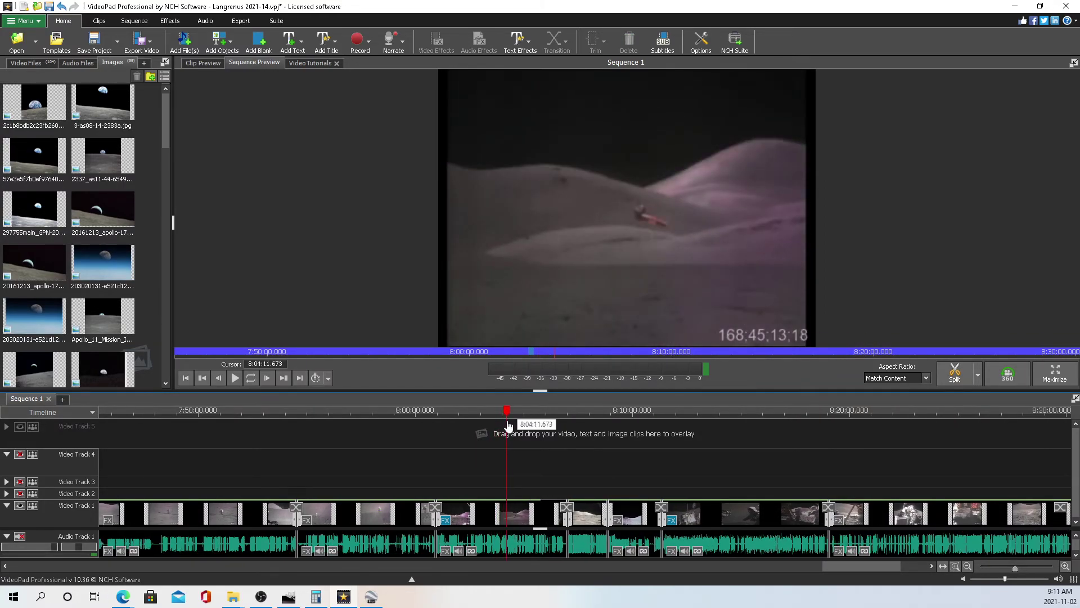
{"action": "right_click", "coordinate": [642, 192]}
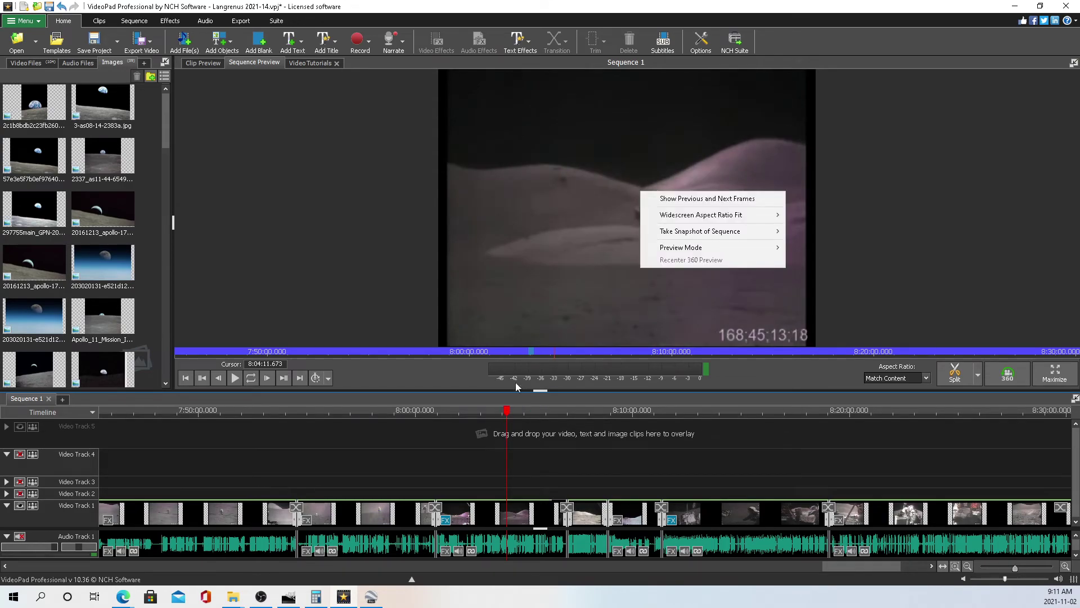
{"action": "mouse_move", "coordinate": [494, 421]}
{"action": "left_mouse_down"}
{"action": "mouse_move", "coordinate": [474, 422]}
{"action": "mouse_move", "coordinate": [487, 438]}
{"action": "left_mouse_up"}
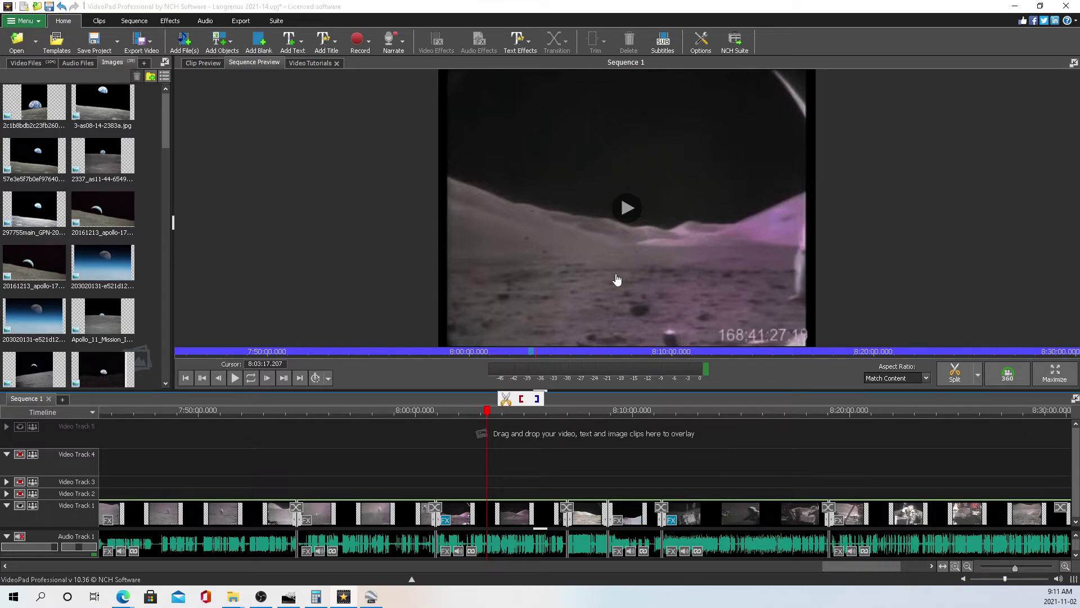
- Take a snapshot of the sequence showing the darkened hills at about 8:04:58
{"action": "left_click_drag", "start_coordinate": [502, 417], "coordinate": [518, 429]}
{"action": "left_click", "coordinate": [523, 415]}
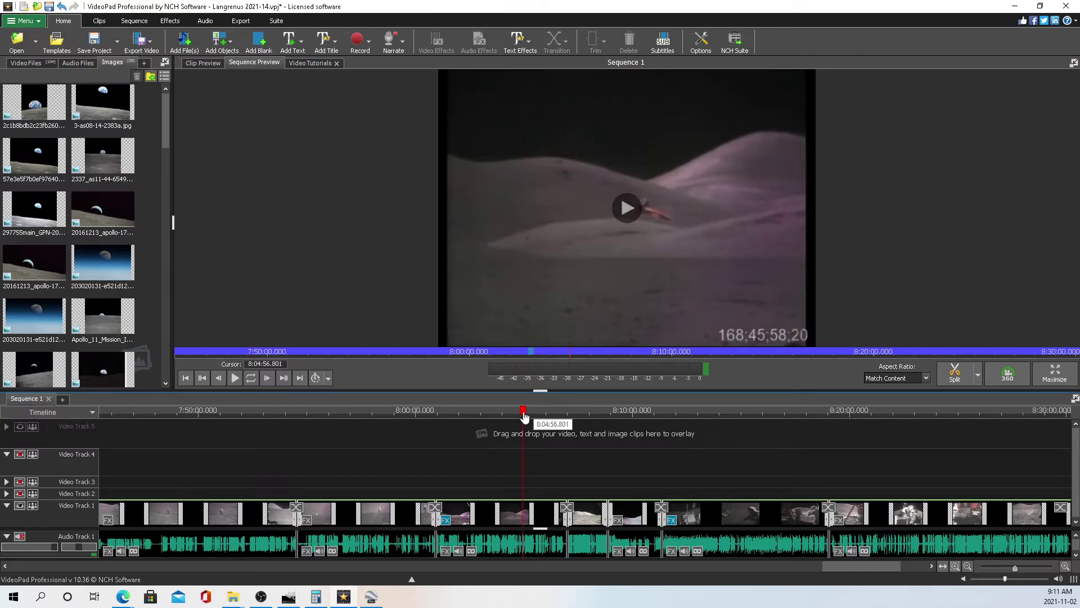
{"action": "right_click", "coordinate": [598, 217]}
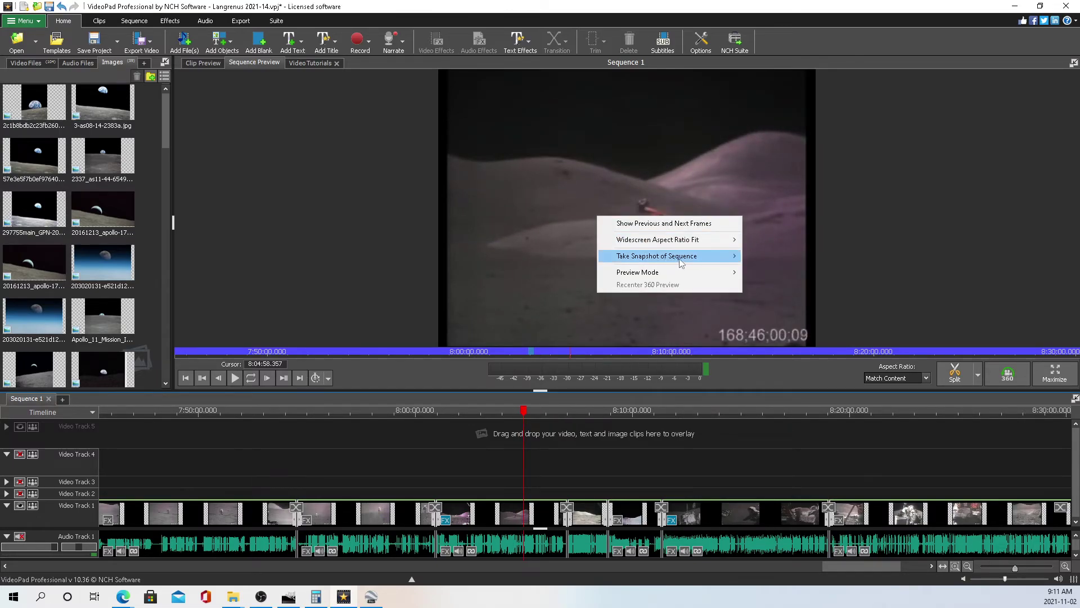
{"action": "mouse_move", "coordinate": [703, 256]}
{"action": "left_click", "coordinate": [761, 270]}
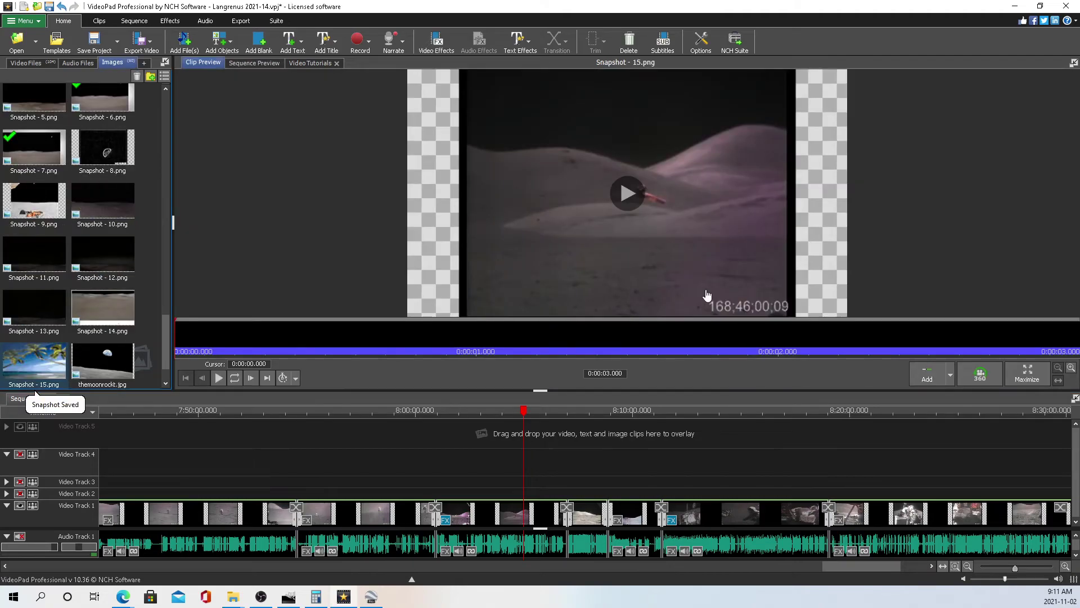
- Check the hills at about 8:04:52, and go back through the sequence to the clips around 2:27:00
{"action": "left_click", "coordinate": [522, 414]}
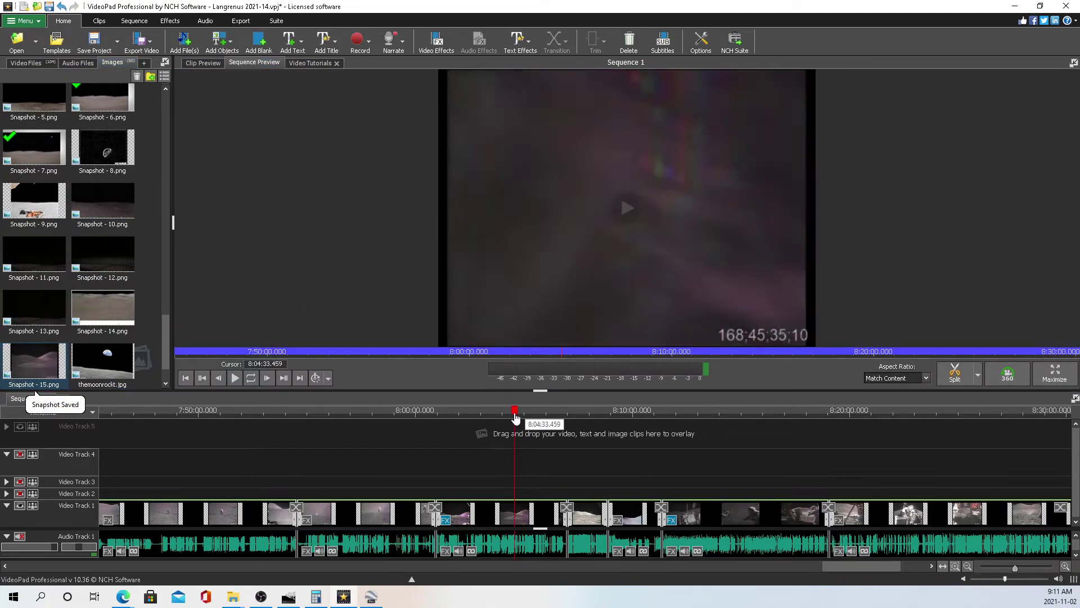
{"action": "scroll", "coordinate": [430, 467], "scroll_direction": "down", "scroll_amount": 2}
{"action": "scroll", "coordinate": [430, 467], "scroll_direction": "down", "scroll_amount": 3}
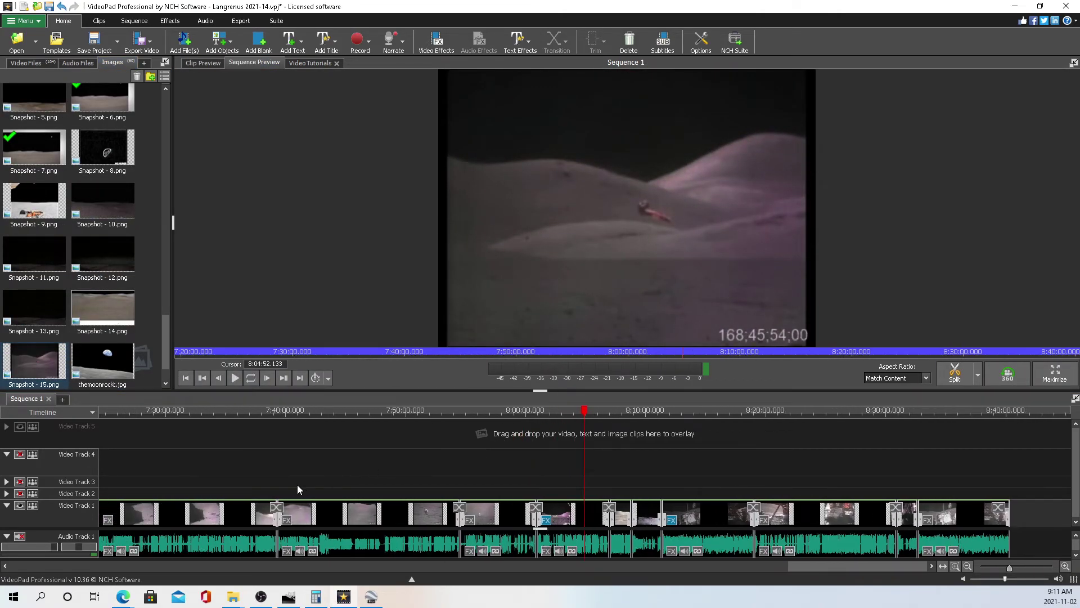
{"action": "scroll", "coordinate": [332, 487], "scroll_direction": "down", "scroll_amount": 1}
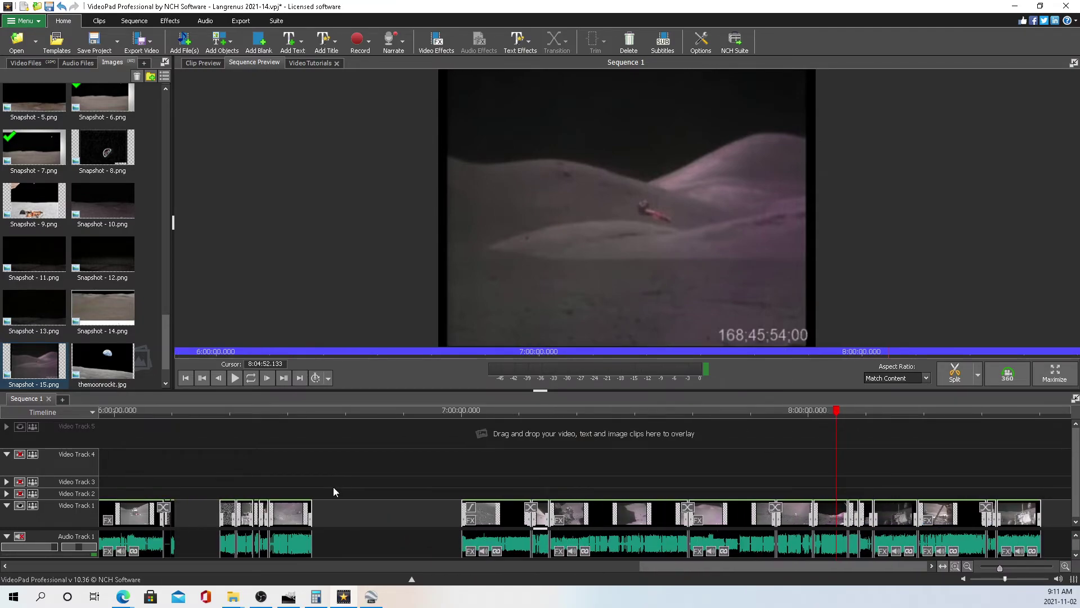
{"action": "scroll", "coordinate": [542, 477], "scroll_direction": "left", "scroll_amount": 5}
{"action": "scroll", "coordinate": [249, 496], "scroll_direction": "up", "scroll_amount": 2}
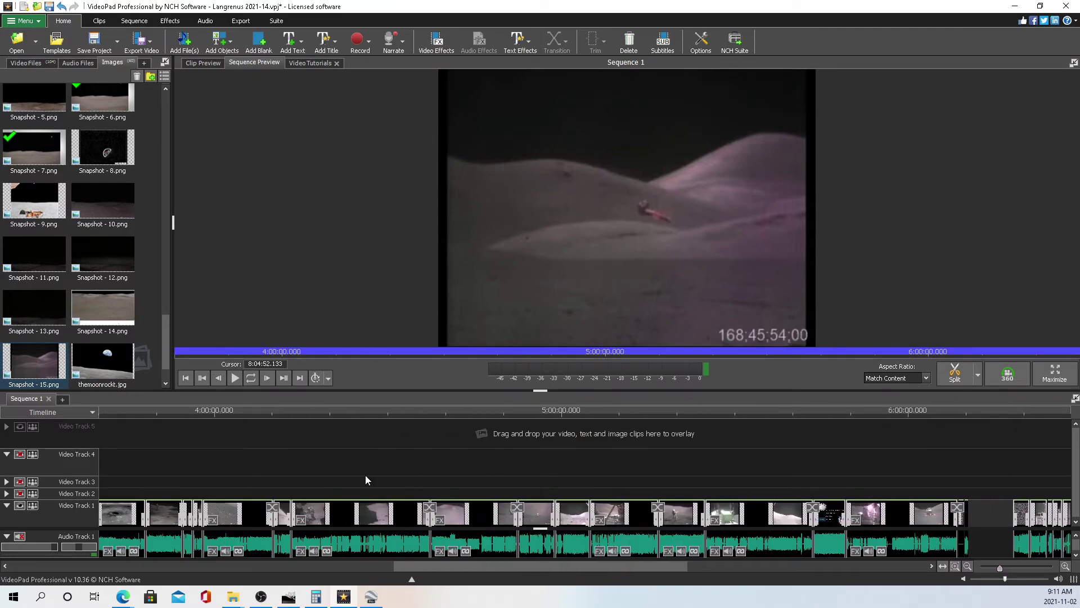
{"action": "scroll", "coordinate": [366, 477], "scroll_direction": "left", "scroll_amount": 6}
{"action": "scroll", "coordinate": [169, 495], "scroll_direction": "up", "scroll_amount": 2}
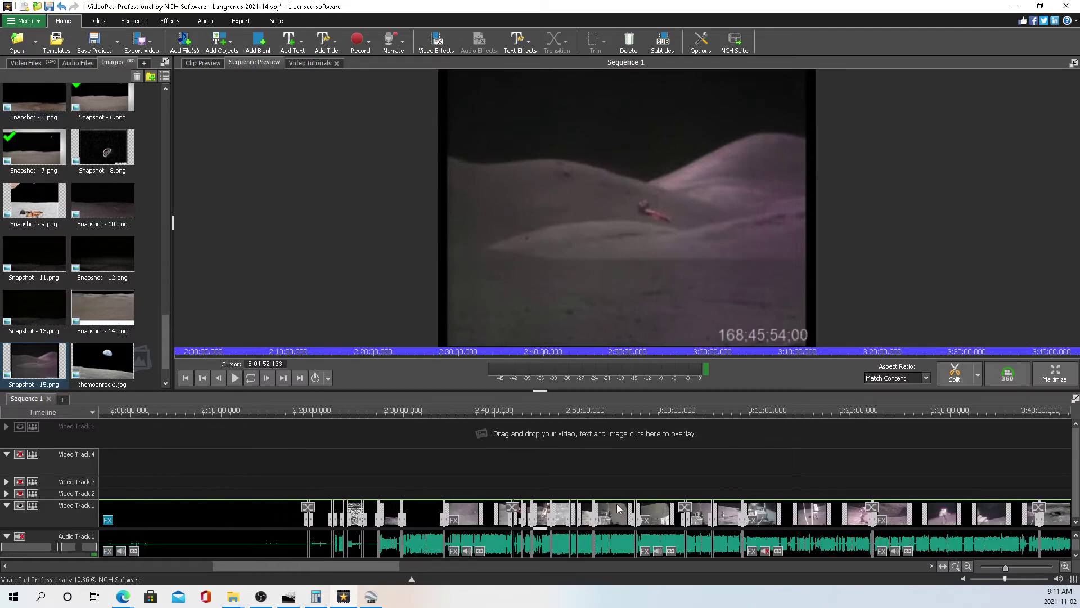
{"action": "scroll", "coordinate": [242, 506], "scroll_direction": "left", "scroll_amount": 8}
{"action": "scroll", "coordinate": [342, 487], "scroll_direction": "up", "scroll_amount": 2}
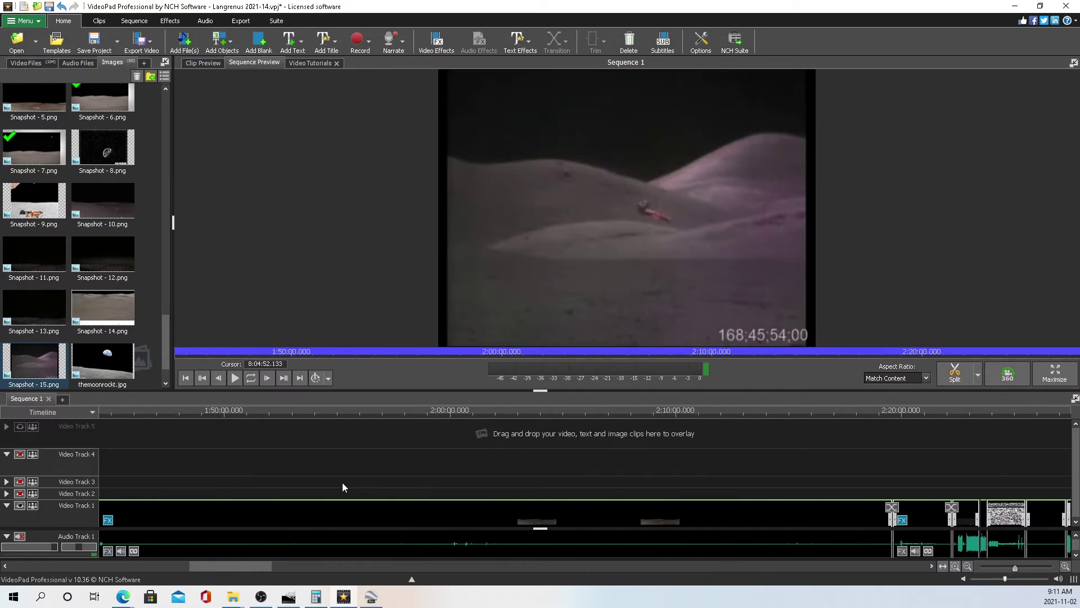
{"action": "scroll", "coordinate": [585, 510], "scroll_direction": "left", "scroll_amount": 2}
{"action": "scroll", "coordinate": [591, 503], "scroll_direction": "up", "scroll_amount": 1}
{"action": "scroll", "coordinate": [591, 502], "scroll_direction": "right", "scroll_amount": 10}
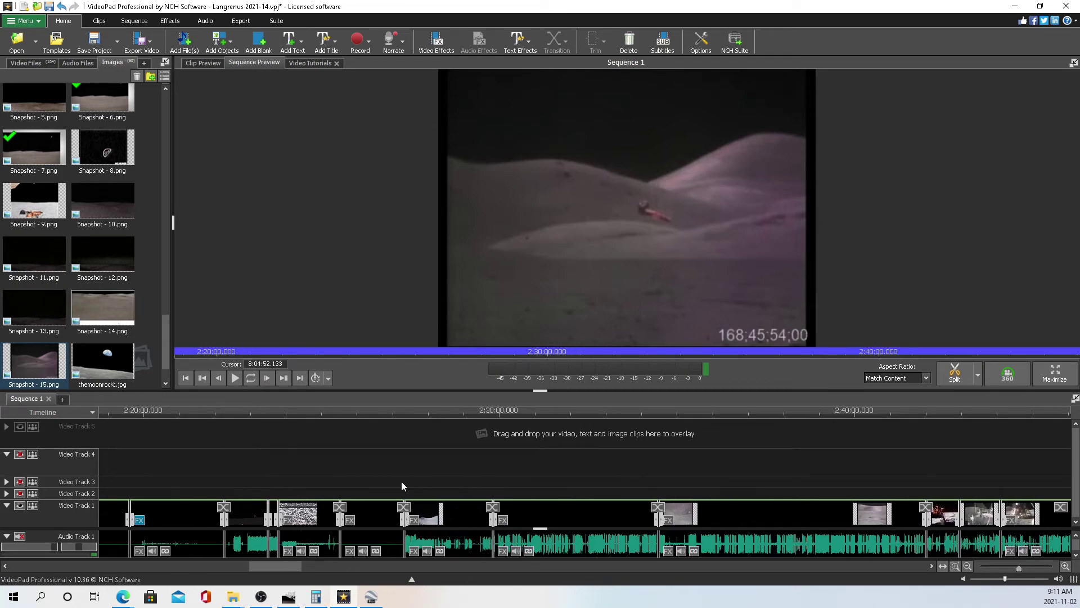
{"action": "scroll", "coordinate": [402, 485], "scroll_direction": "up", "scroll_amount": 4}
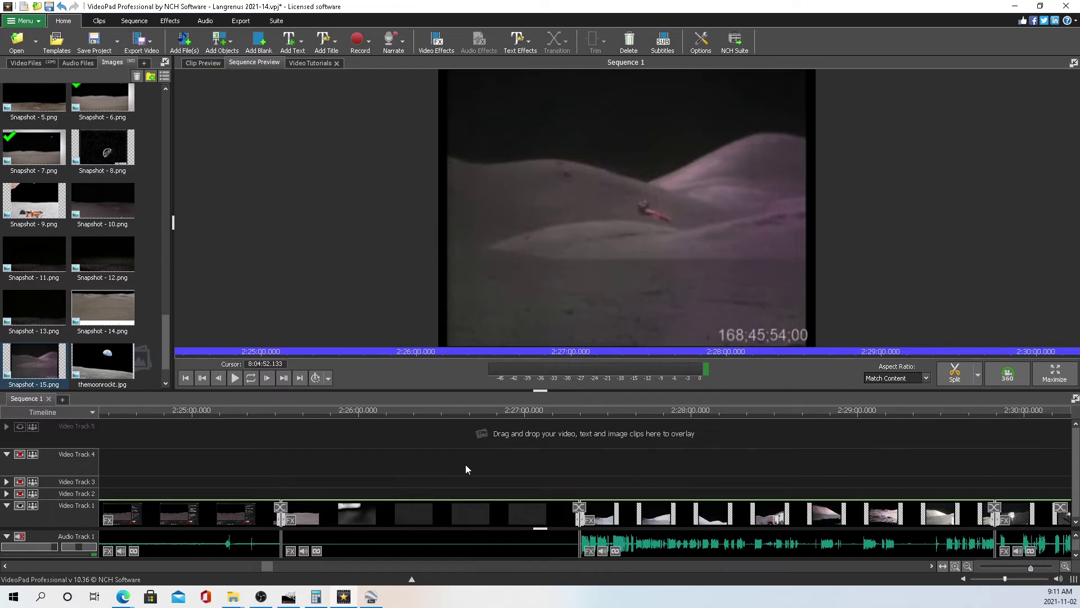
- Examine the dark grey surface footage at about 2:26:19 and 2:26:32
{"action": "mouse_move", "coordinate": [637, 144]}
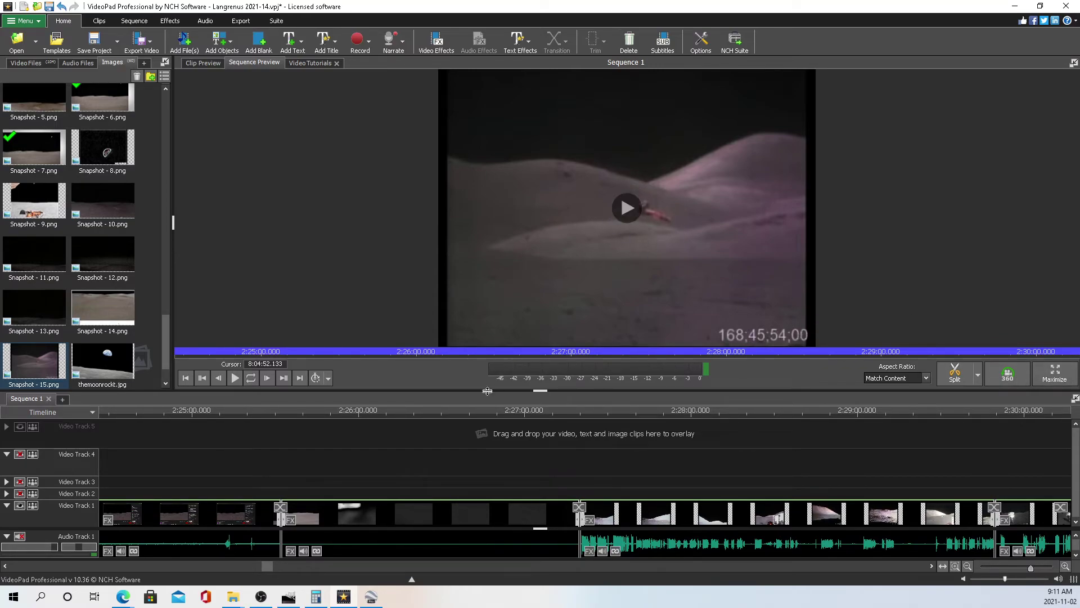
{"action": "left_click_drag", "start_coordinate": [401, 415], "coordinate": [412, 458]}
{"action": "scroll", "coordinate": [357, 470], "scroll_direction": "up", "scroll_amount": 3}
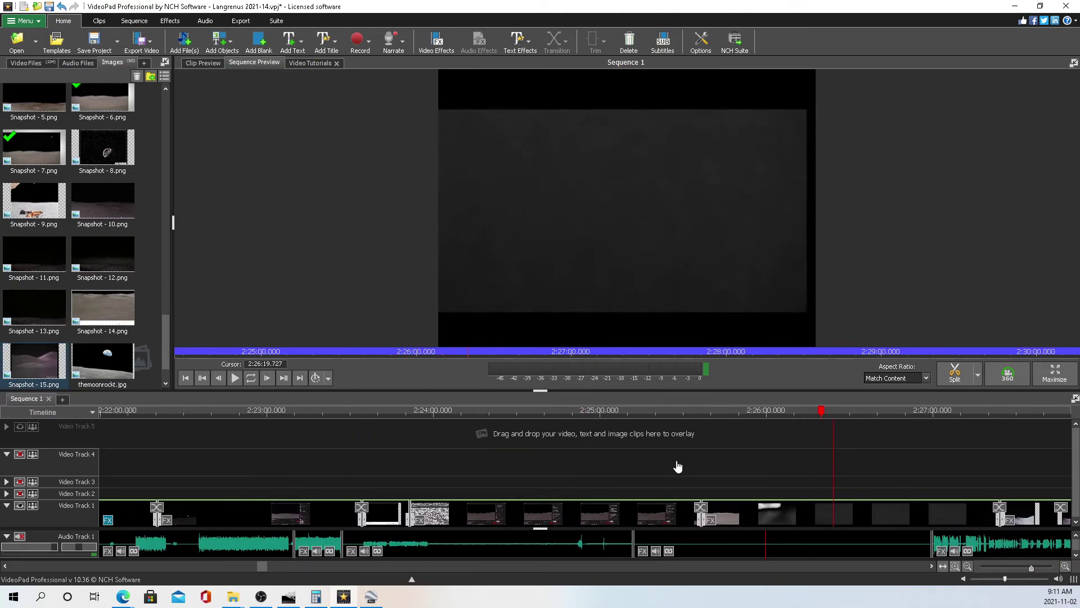
{"action": "scroll", "coordinate": [314, 438], "scroll_direction": "down", "scroll_amount": 5}
{"action": "left_click_drag", "start_coordinate": [314, 433], "coordinate": [712, 444]}
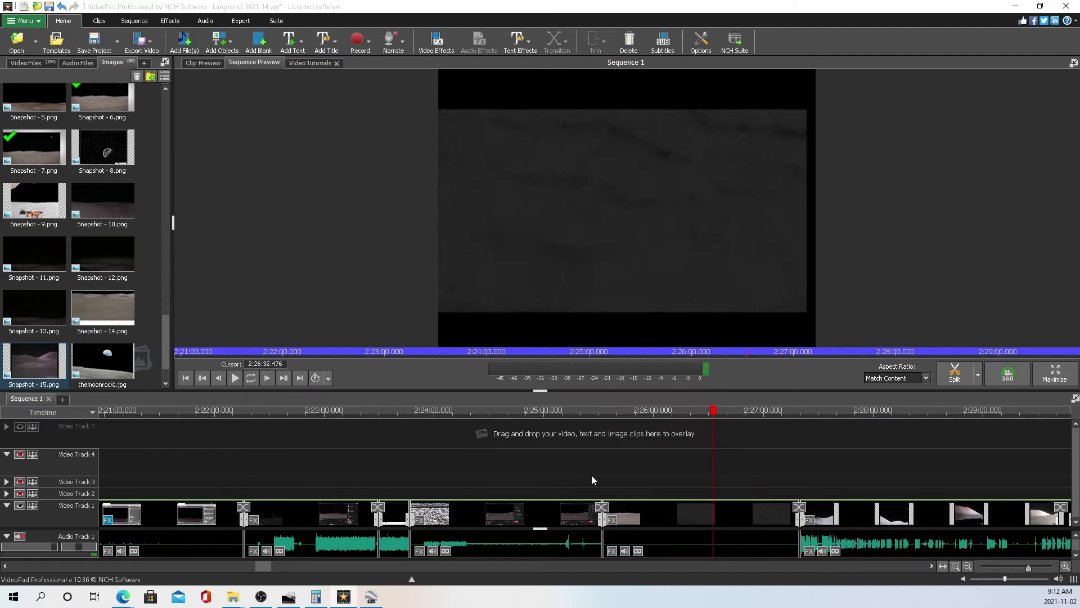
- Review the earlier lunar horizon footage by going back through the sequence to about 2:16:06, 1:08:32 and 0:21:19
{"action": "scroll", "coordinate": [592, 475], "scroll_direction": "up", "scroll_amount": 5}
{"action": "scroll", "coordinate": [479, 484], "scroll_direction": "up", "scroll_amount": 1}
{"action": "left_click_drag", "start_coordinate": [491, 426], "coordinate": [414, 445]}
{"action": "left_click", "coordinate": [186, 478]}
{"action": "scroll", "coordinate": [282, 482], "scroll_direction": "up", "scroll_amount": 3}
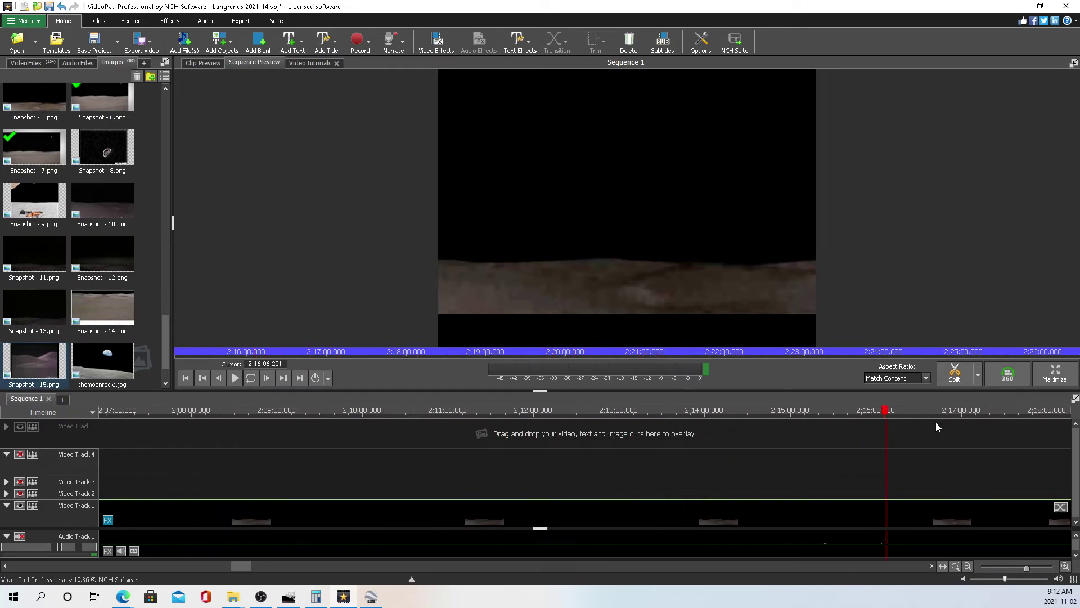
{"action": "scroll", "coordinate": [248, 494], "scroll_direction": "up", "scroll_amount": 4}
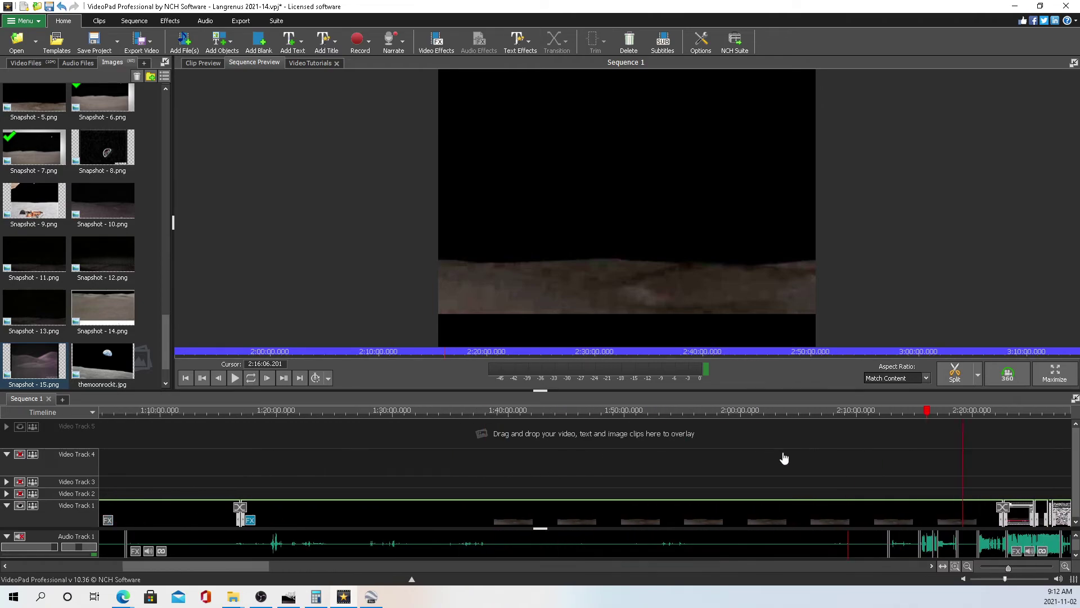
{"action": "left_click_drag", "start_coordinate": [194, 411], "coordinate": [258, 465]}
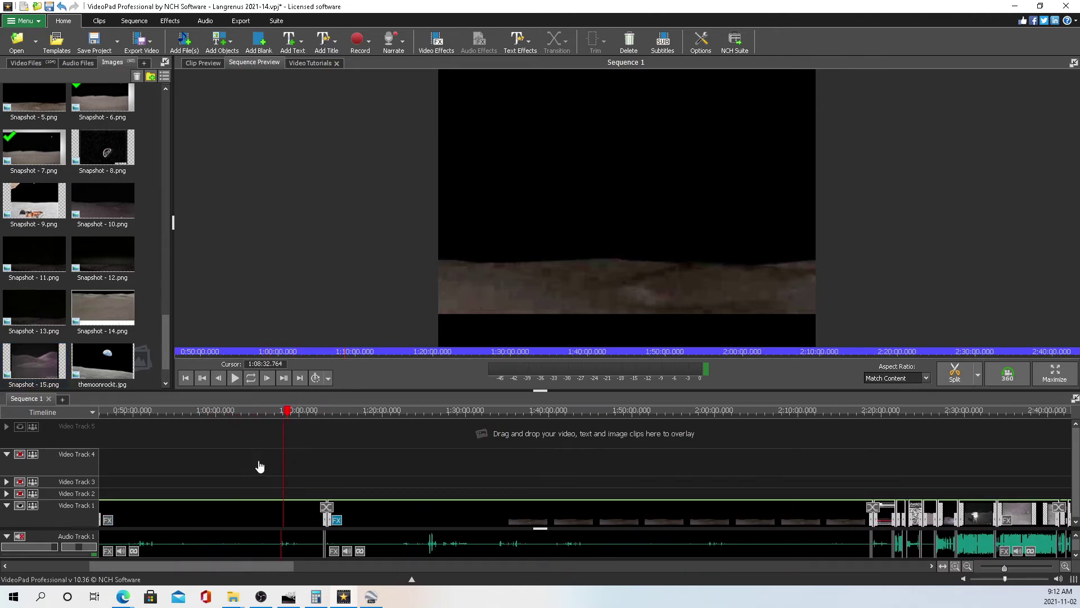
{"action": "left_click_drag", "start_coordinate": [346, 429], "coordinate": [276, 457]}
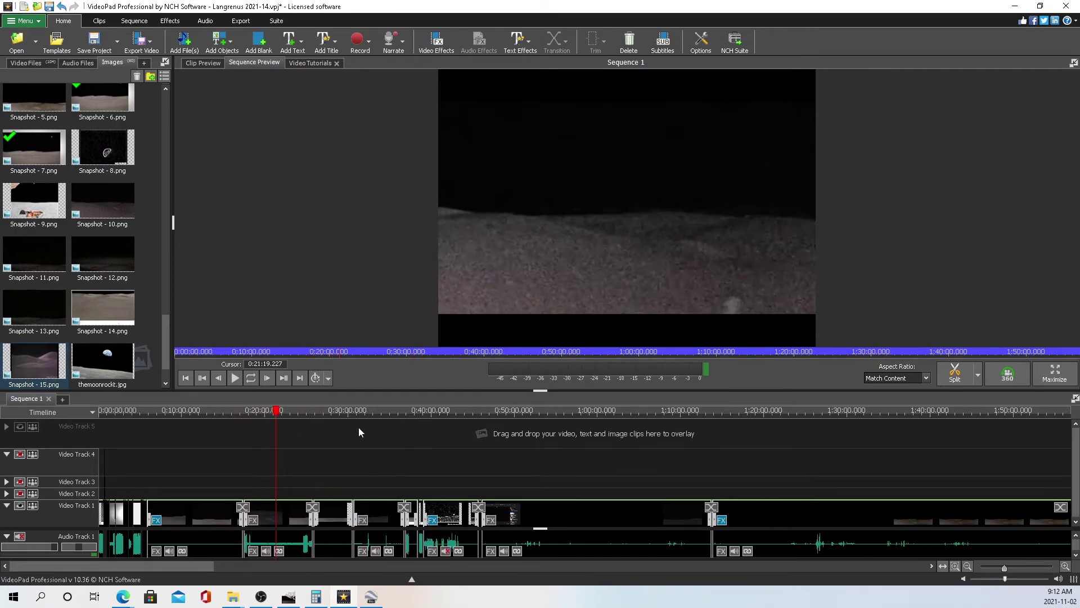
{"action": "mouse_move", "coordinate": [233, 427]}
{"action": "left_mouse_down"}
{"action": "mouse_move", "coordinate": [178, 424]}
{"action": "mouse_move", "coordinate": [246, 423]}
{"action": "left_mouse_up"}
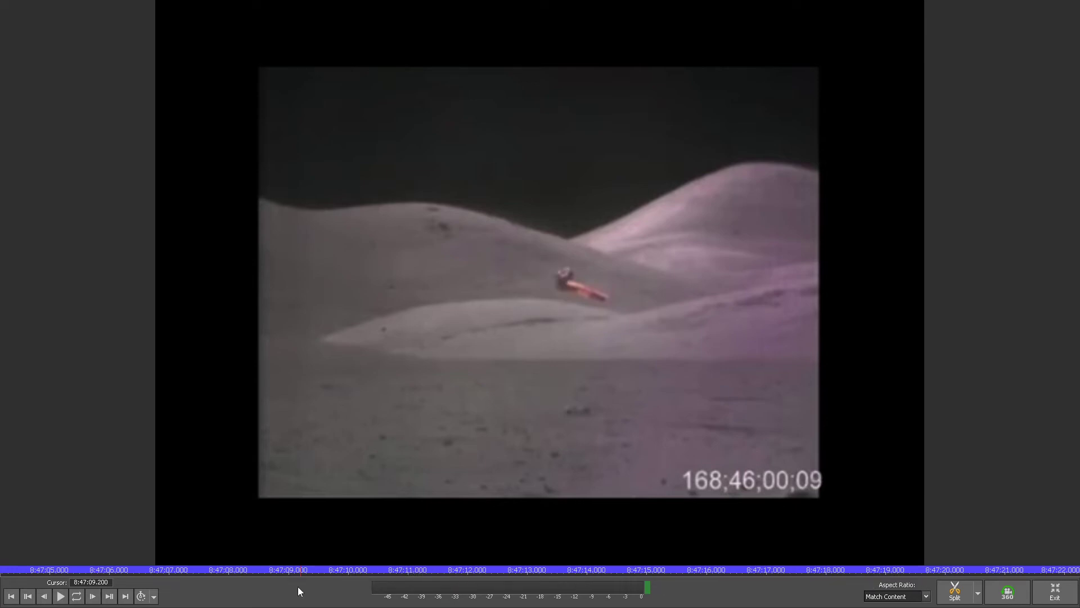
- Compare the hills snapshot at about 8:47:09 with the Langrenus snapshot at about 8:47:17 in the maximized preview, and restore the normal view
{"action": "left_click_drag", "start_coordinate": [297, 575], "coordinate": [299, 574]}
{"action": "left_click_drag", "start_coordinate": [299, 575], "coordinate": [316, 574]}
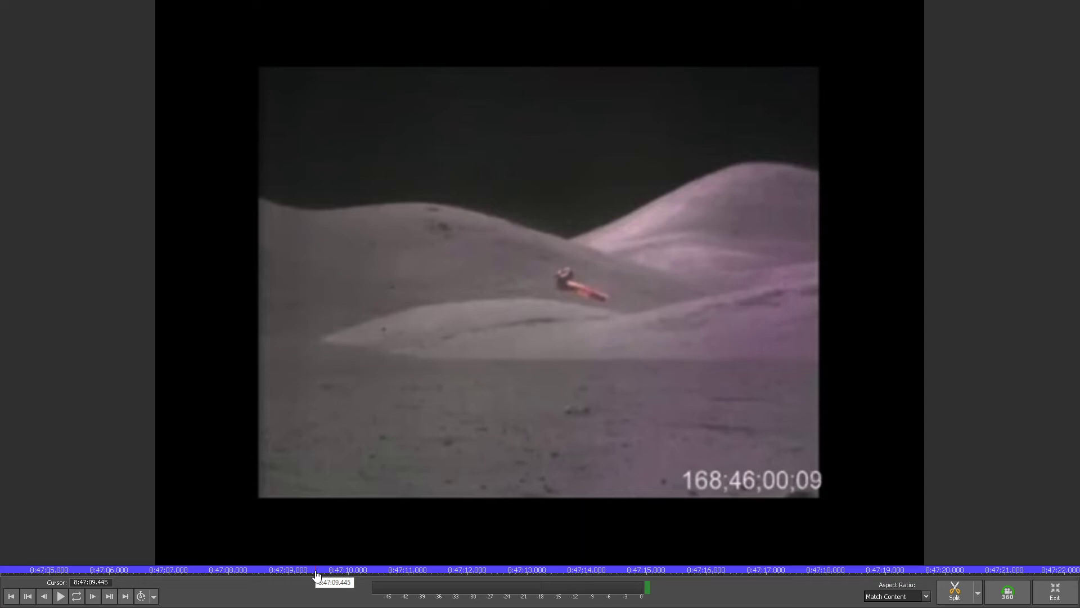
{"action": "left_click_drag", "start_coordinate": [316, 574], "coordinate": [316, 574]}
{"action": "left_click_drag", "start_coordinate": [316, 574], "coordinate": [853, 540]}
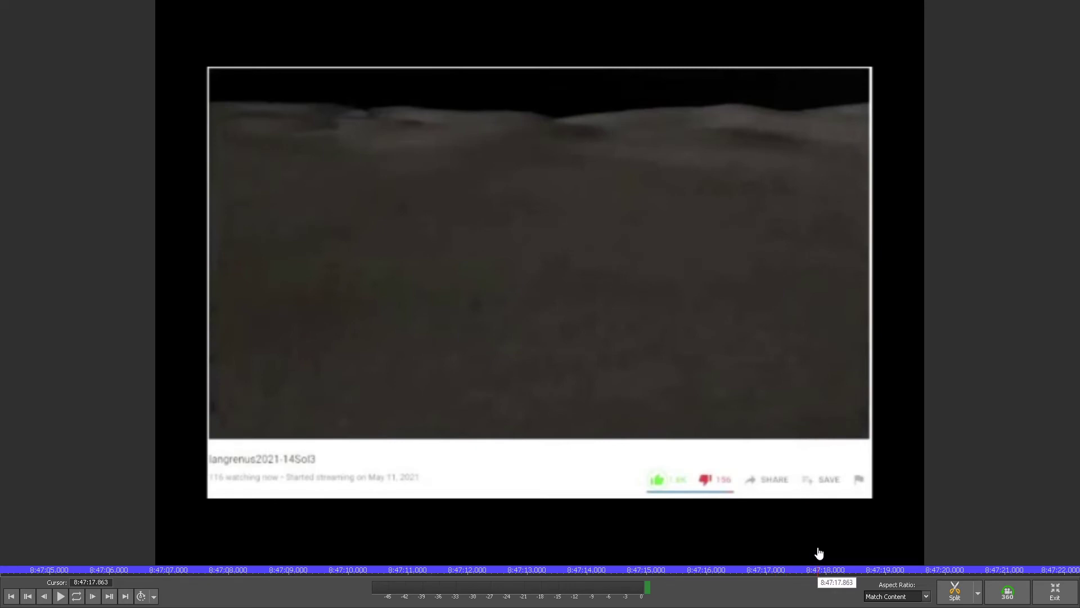
{"action": "left_click_drag", "start_coordinate": [819, 553], "coordinate": [801, 569]}
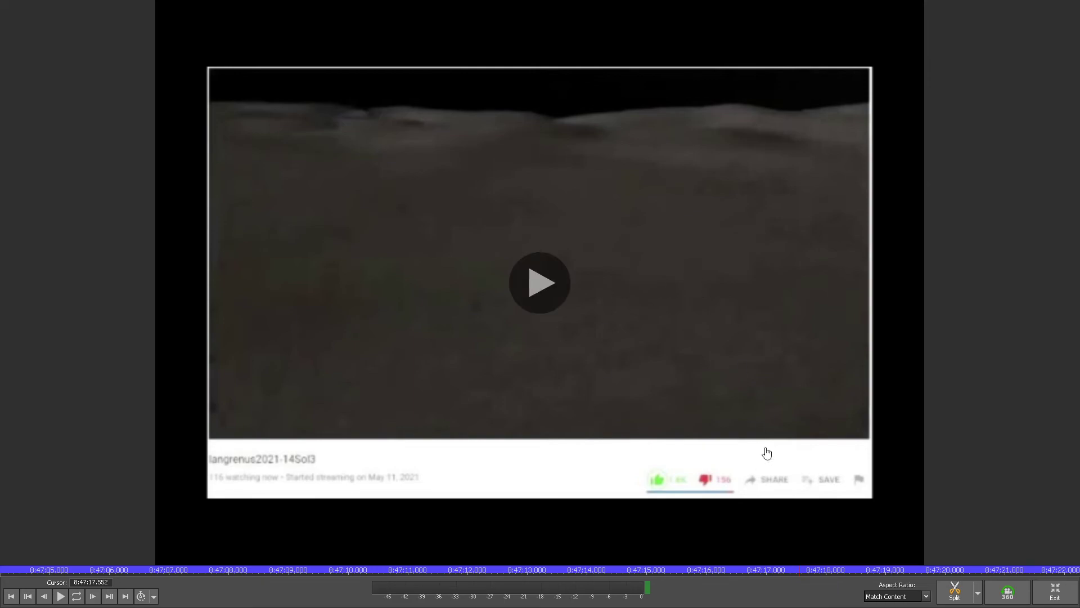
{"action": "left_click", "coordinate": [1067, 596]}
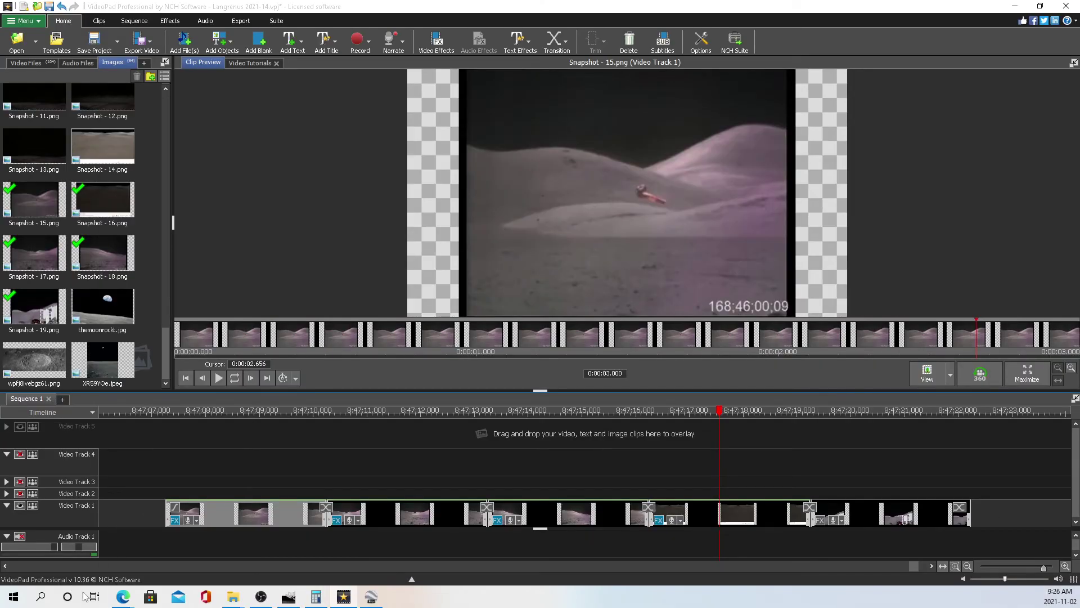
- Switch to the Edge browser and search Google for "moon day cycle" from the existing translator results page
{"action": "mouse_move", "coordinate": [126, 601]}
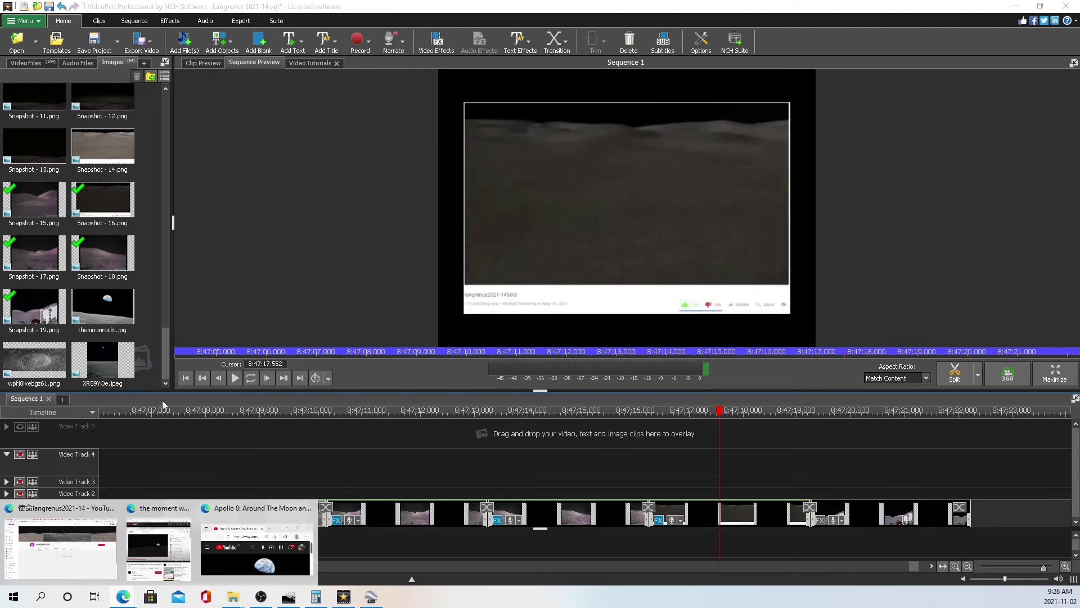
{"action": "left_click", "coordinate": [53, 549]}
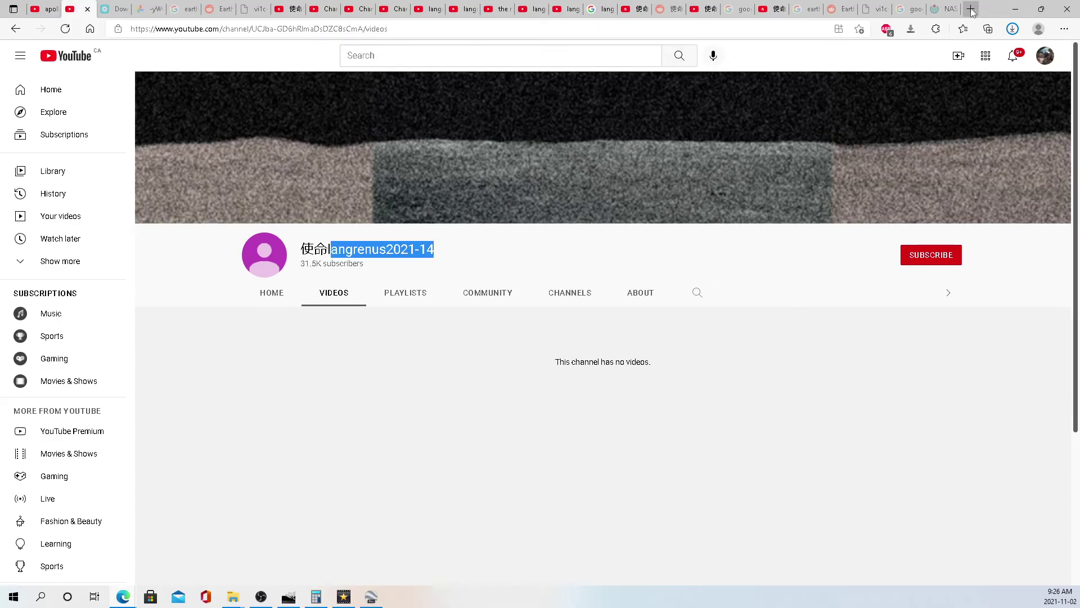
{"action": "left_click", "coordinate": [908, 8]}
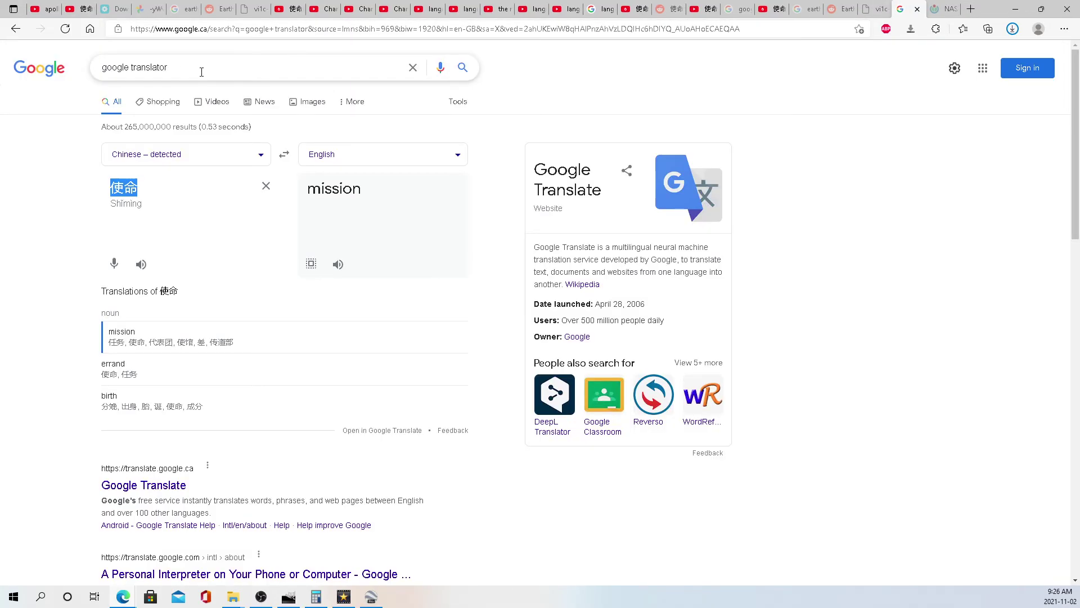
{"action": "triple_click", "coordinate": [201, 71]}
{"action": "type", "text": "mo"}
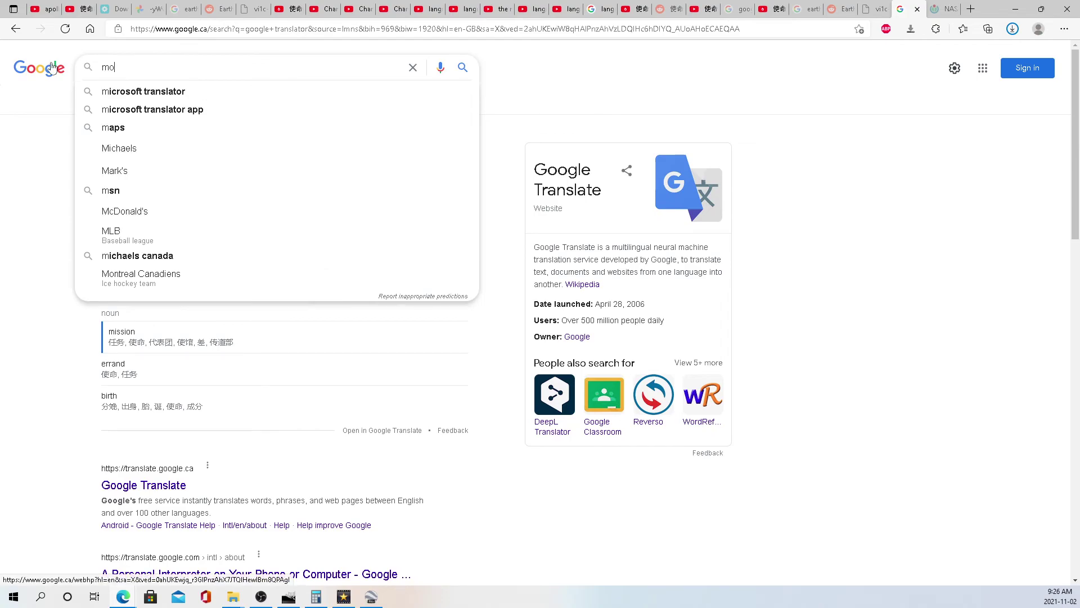
{"action": "type", "text": "on day c"}
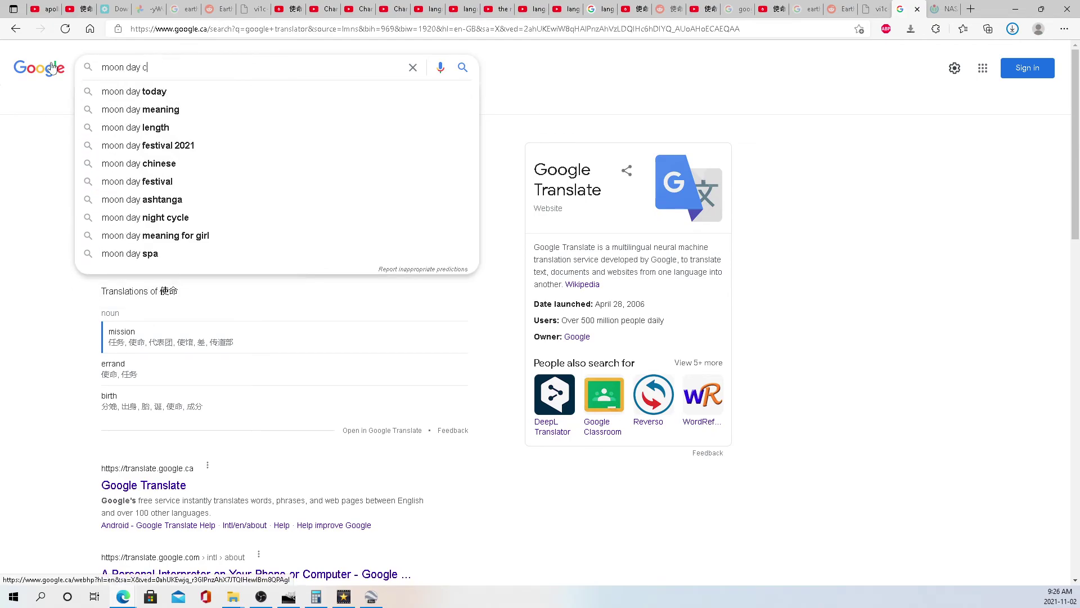
{"action": "type", "text": "ycle"}
{"action": "key", "text": "Return"}
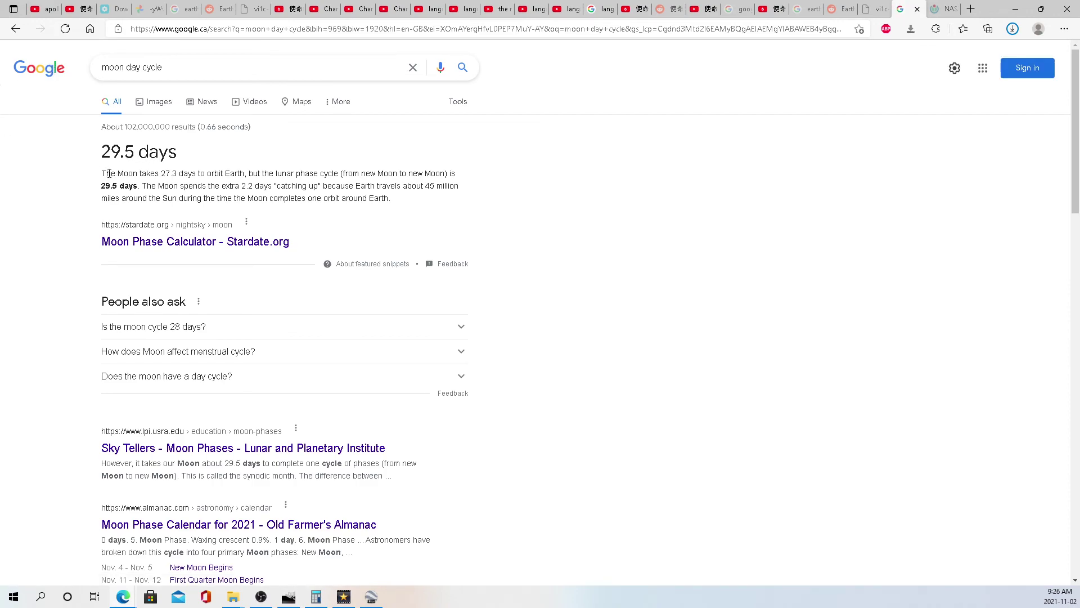
- Read the featured Moon orbit answer and expand the related questions "Is the moon cycle 28 days?" and "Does the moon have a day cycle?"
{"action": "left_click_drag", "start_coordinate": [109, 174], "coordinate": [216, 172]}
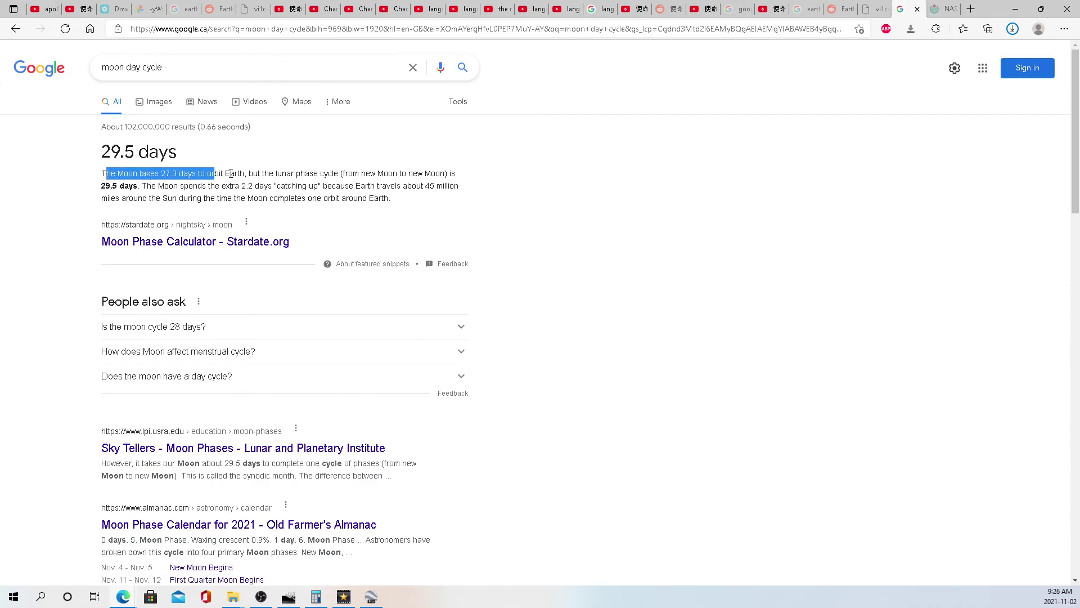
{"action": "left_click", "coordinate": [240, 173]}
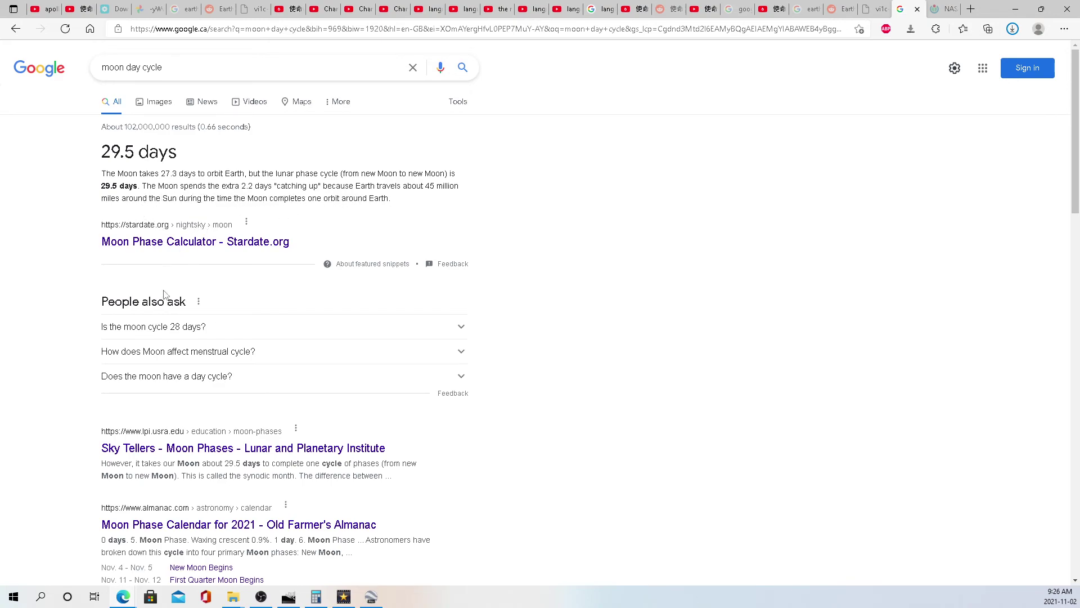
{"action": "left_click", "coordinate": [227, 329]}
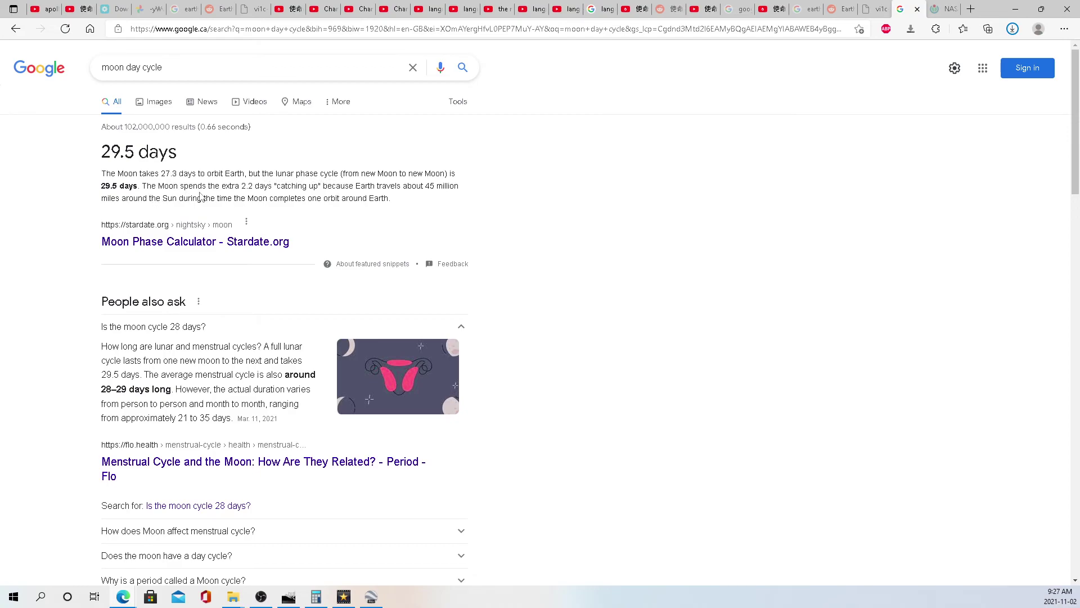
{"action": "scroll", "coordinate": [198, 198], "scroll_direction": "down", "scroll_amount": 1}
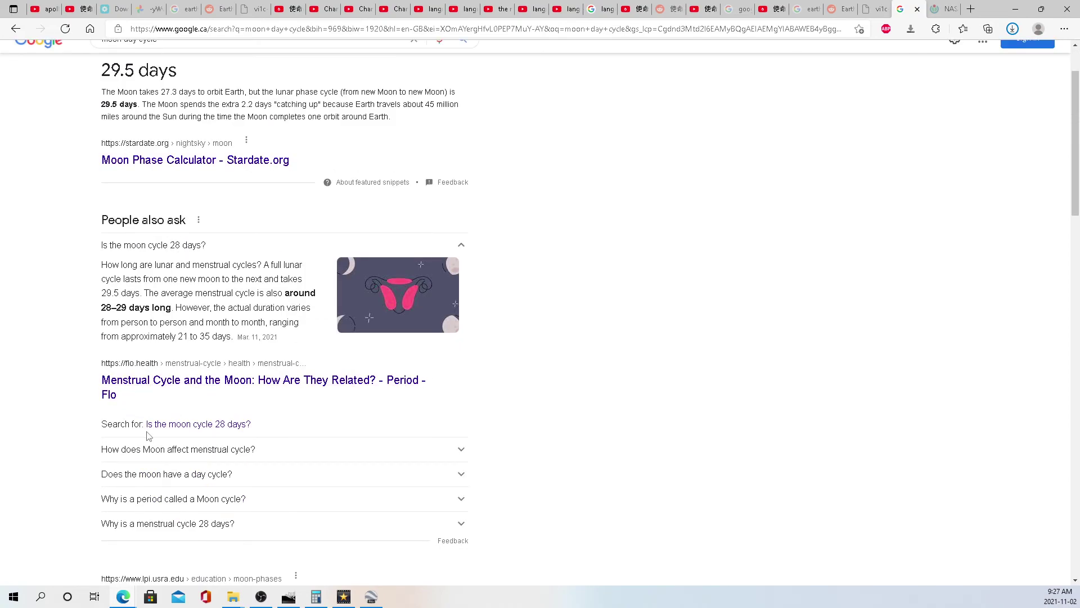
{"action": "left_click", "coordinate": [243, 479]}
{"action": "scroll", "coordinate": [132, 340], "scroll_direction": "down", "scroll_amount": 2}
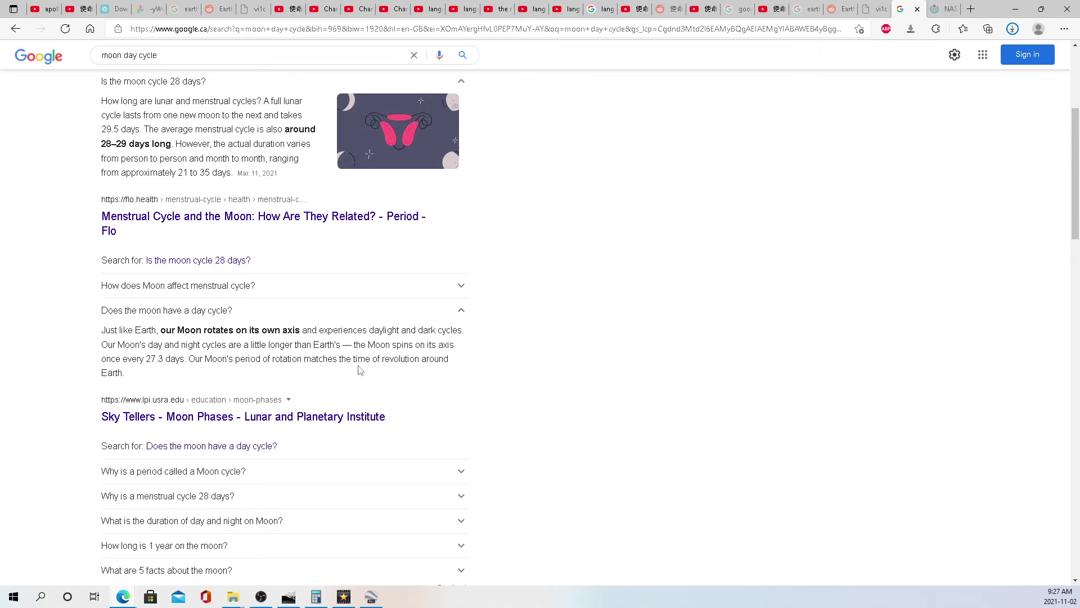
- Expand "What is the duration of day and night on Moon?" and read how long the Earth-facing side is exposed to the sun
{"action": "scroll", "coordinate": [208, 381], "scroll_direction": "down", "scroll_amount": 1}
{"action": "scroll", "coordinate": [183, 397], "scroll_direction": "down", "scroll_amount": 1}
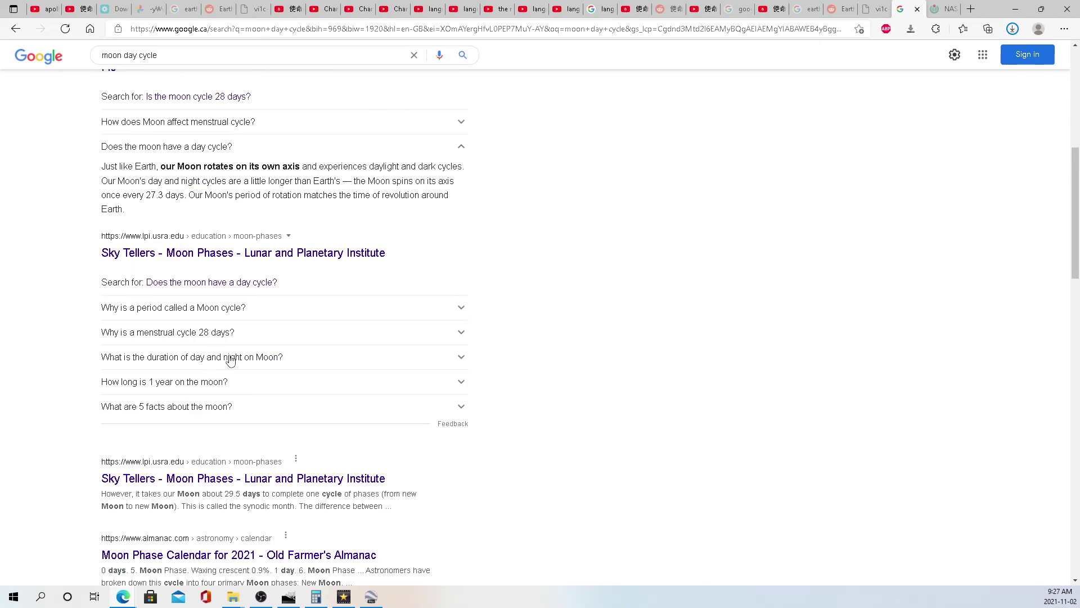
{"action": "left_click", "coordinate": [221, 364]}
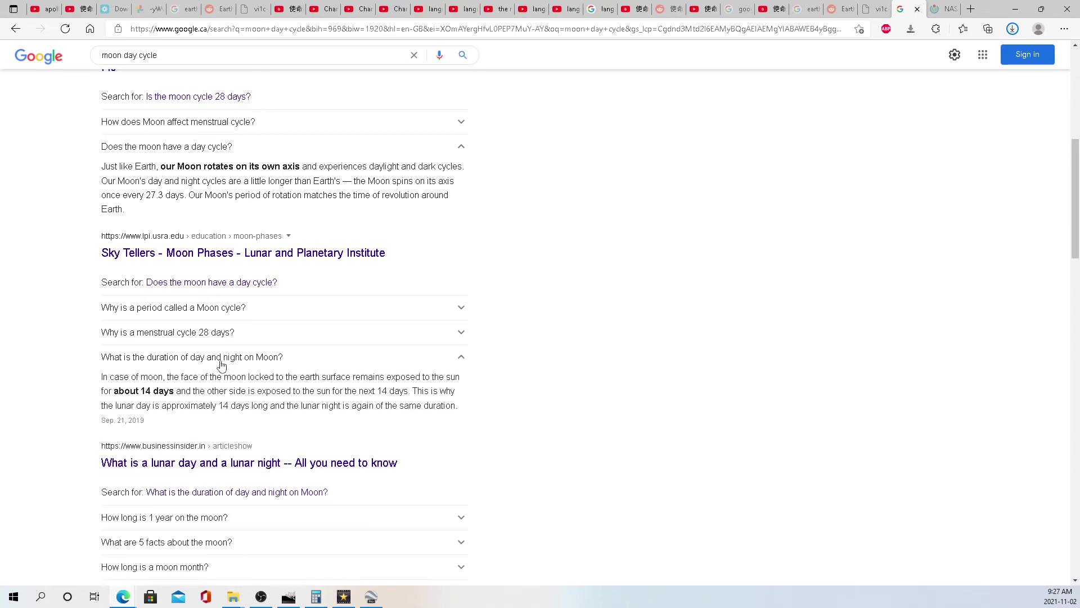
{"action": "left_click_drag", "start_coordinate": [104, 382], "coordinate": [170, 377]}
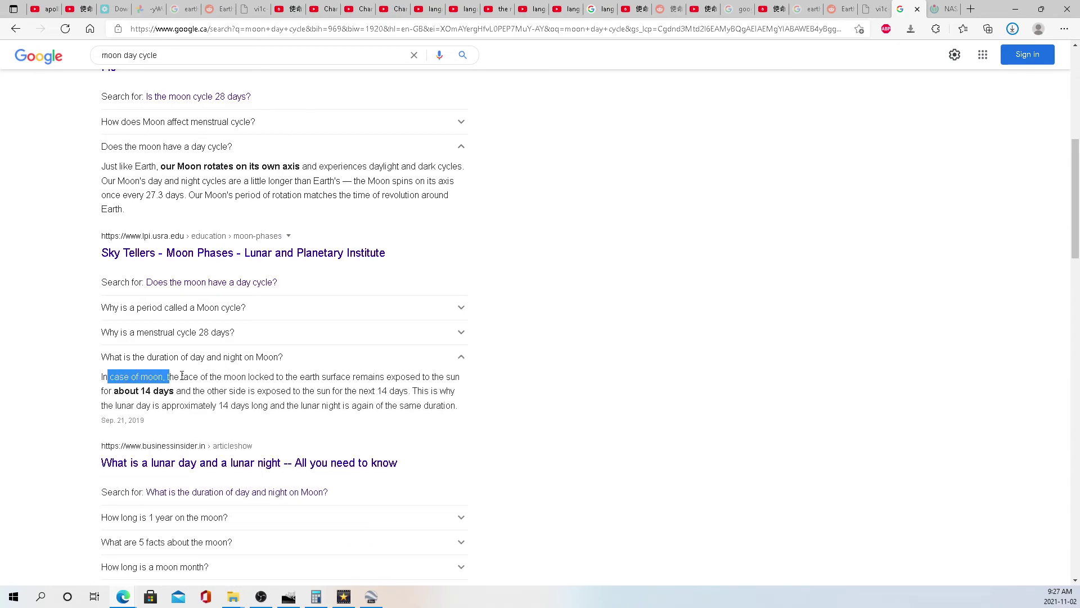
{"action": "left_click_drag", "start_coordinate": [248, 377], "coordinate": [449, 378]}
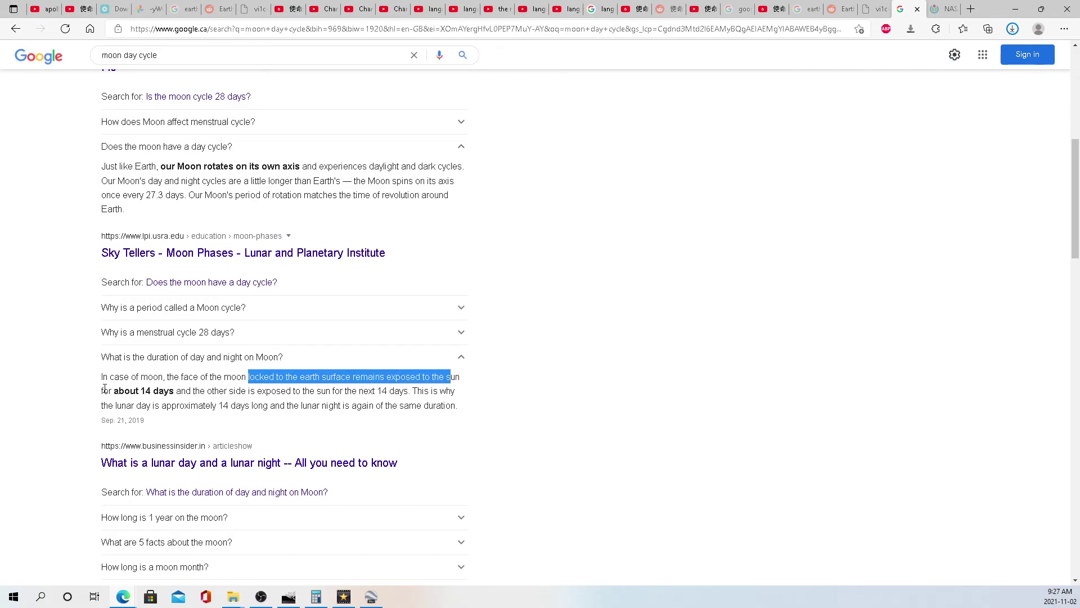
{"action": "left_click_drag", "start_coordinate": [113, 389], "coordinate": [188, 390]}
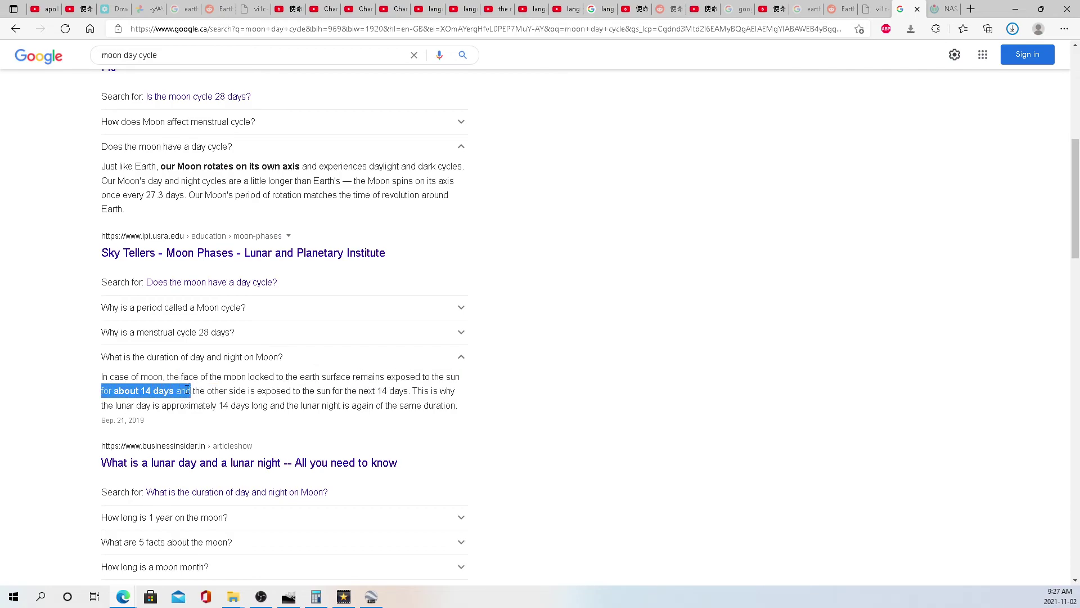
{"action": "left_click", "coordinate": [223, 393]}
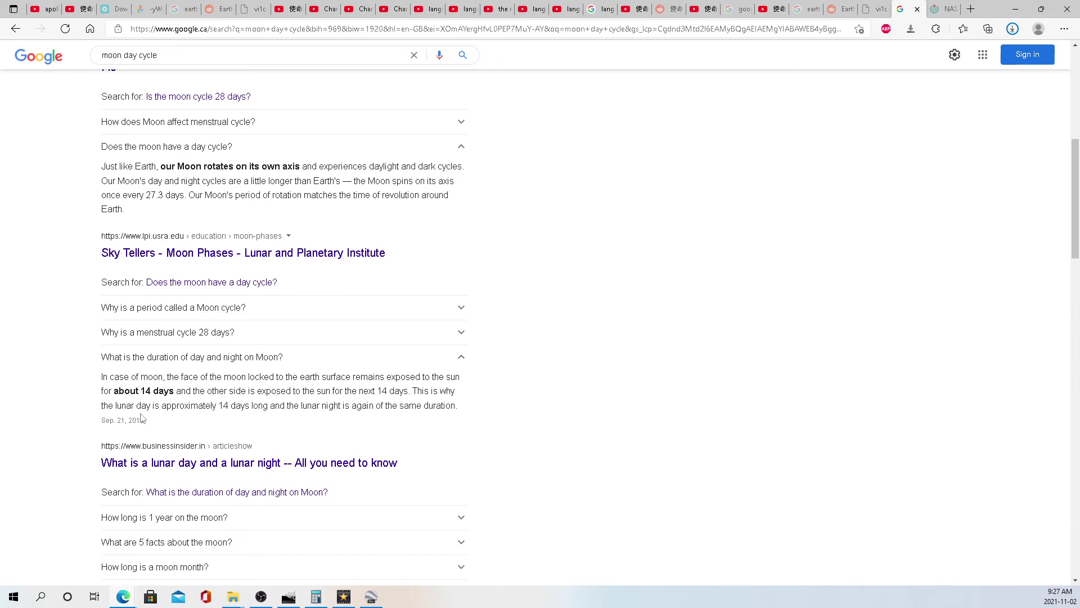
- Examine the answer's statements on the lengths of the lunar day and lunar night, highlighting the relevant passages
{"action": "left_click_drag", "start_coordinate": [114, 405], "coordinate": [420, 405]}
{"action": "left_click", "coordinate": [275, 377]}
{"action": "left_click_drag", "start_coordinate": [102, 376], "coordinate": [272, 392]}
{"action": "left_click", "coordinate": [326, 400]}
{"action": "left_click_drag", "start_coordinate": [118, 391], "coordinate": [174, 391]}
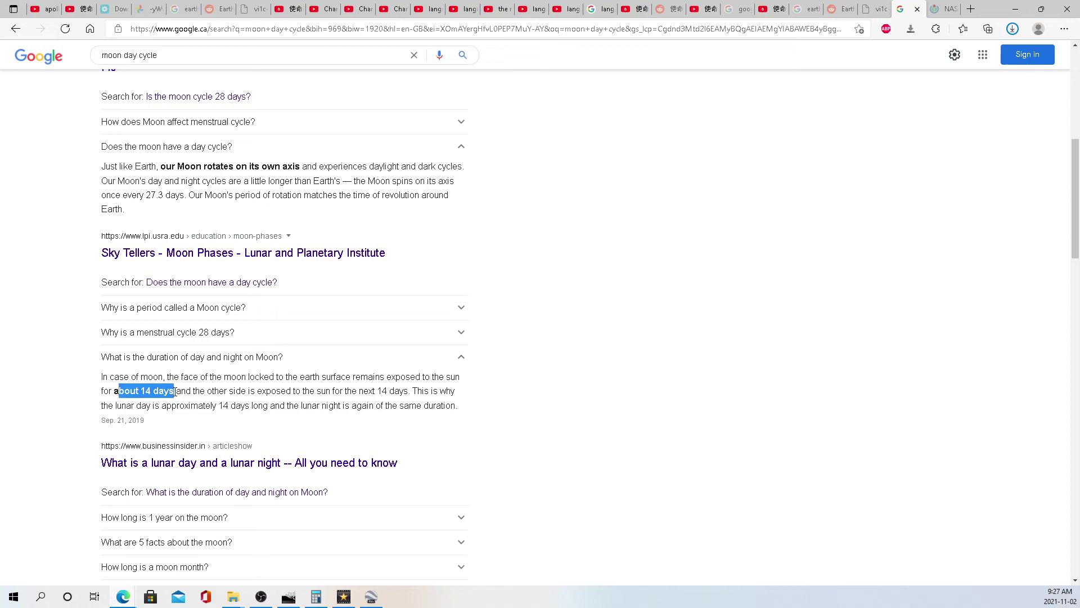
{"action": "left_click", "coordinate": [373, 389]}
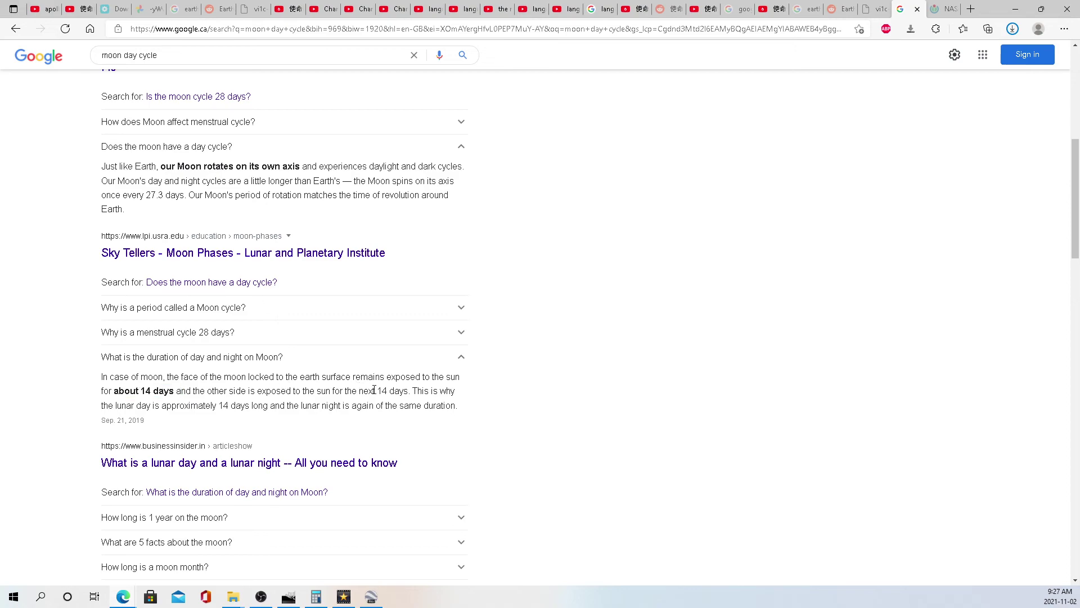
{"action": "left_click_drag", "start_coordinate": [219, 405], "coordinate": [346, 405]}
{"action": "left_click", "coordinate": [331, 405]}
{"action": "left_click_drag", "start_coordinate": [118, 391], "coordinate": [352, 390]}
{"action": "left_click_drag", "start_coordinate": [190, 405], "coordinate": [392, 408]}
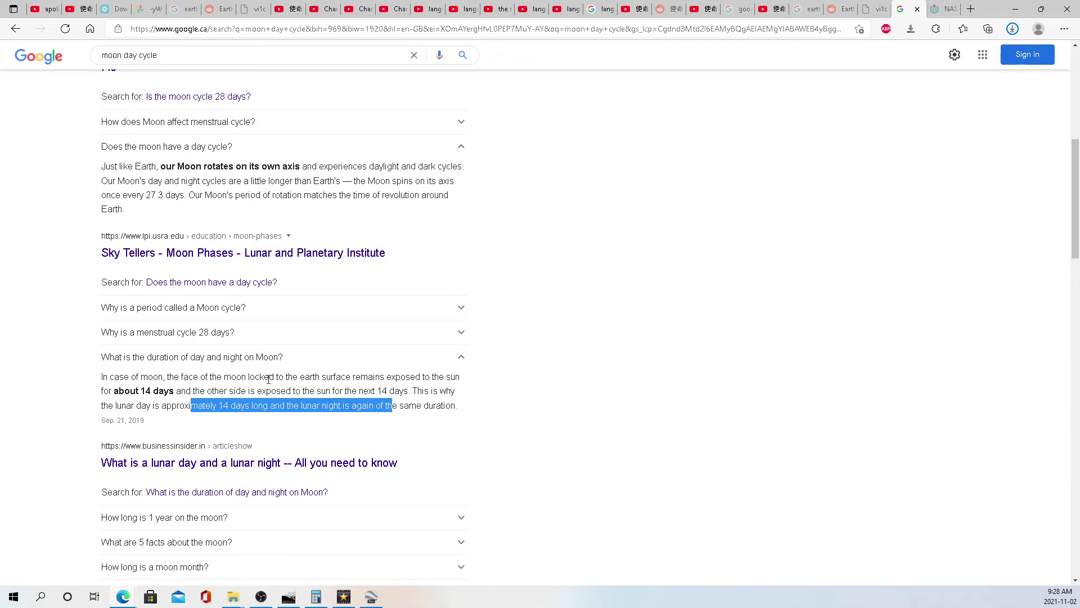
{"action": "left_click", "coordinate": [232, 380]}
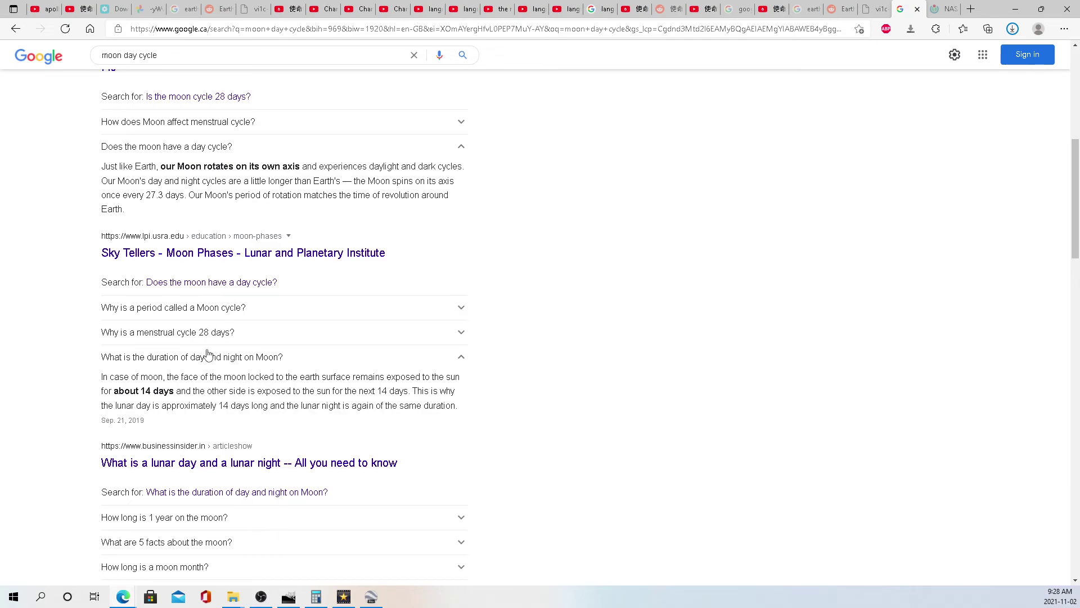
{"action": "left_click_drag", "start_coordinate": [152, 419], "coordinate": [102, 354]}
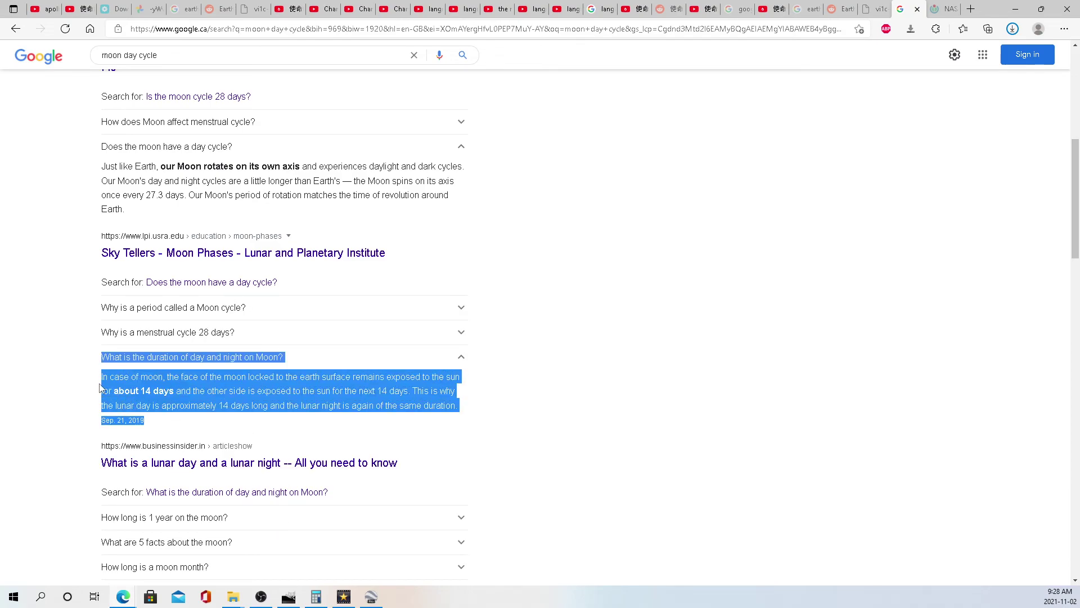
{"action": "left_click", "coordinate": [250, 401]}
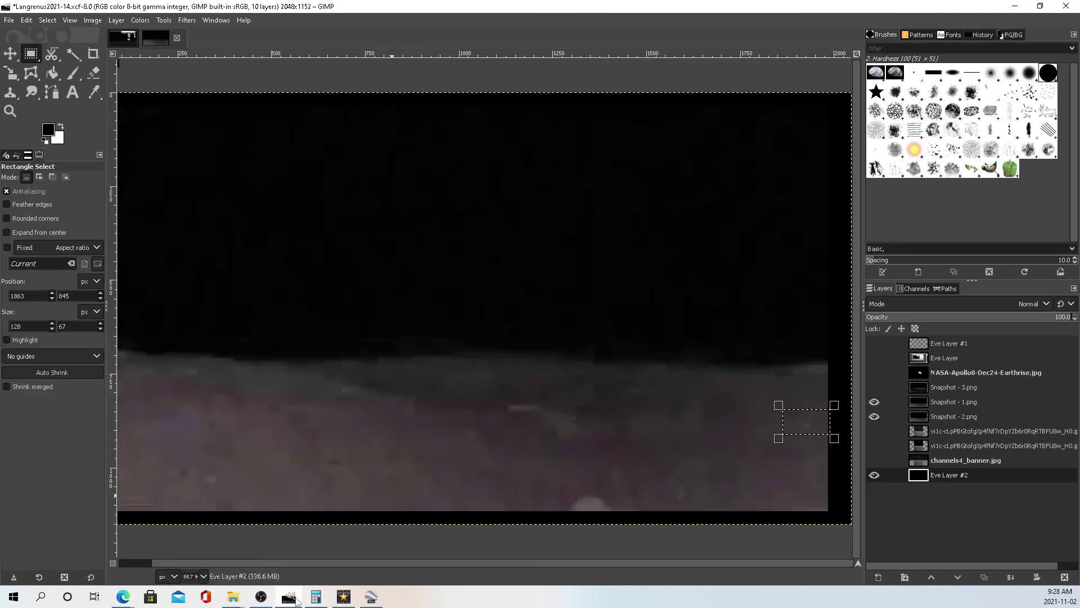
- Switch back to VideoPad and show the Langrenus snapshot in the sequence at about 8:47:17.858
{"action": "left_click", "coordinate": [297, 599]}
{"action": "left_click", "coordinate": [348, 599]}
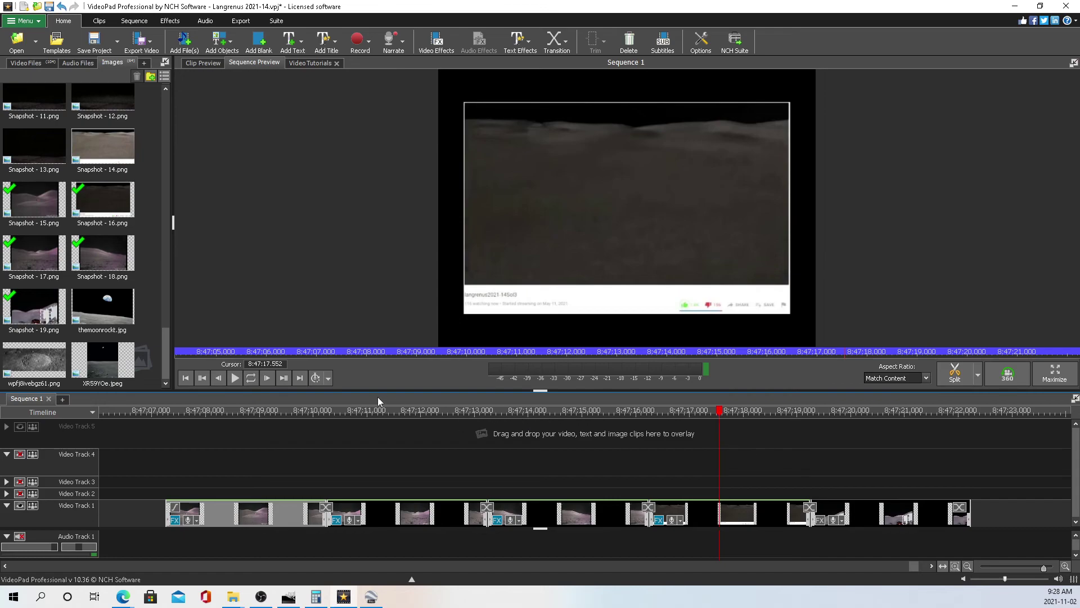
{"action": "left_click_drag", "start_coordinate": [313, 416], "coordinate": [736, 470]}
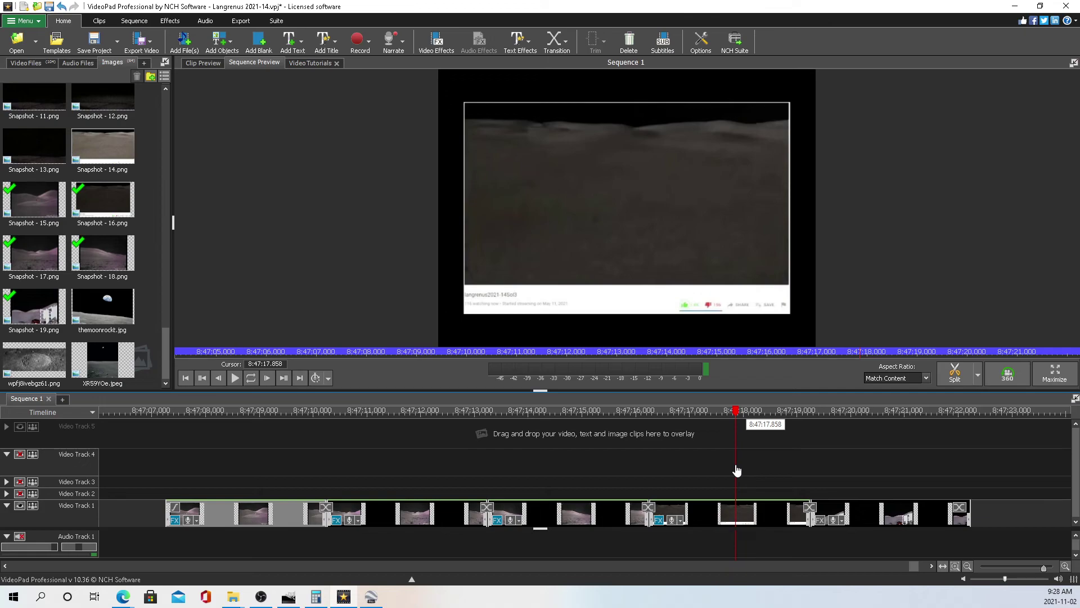
{"action": "left_click_drag", "start_coordinate": [737, 470], "coordinate": [736, 470]}
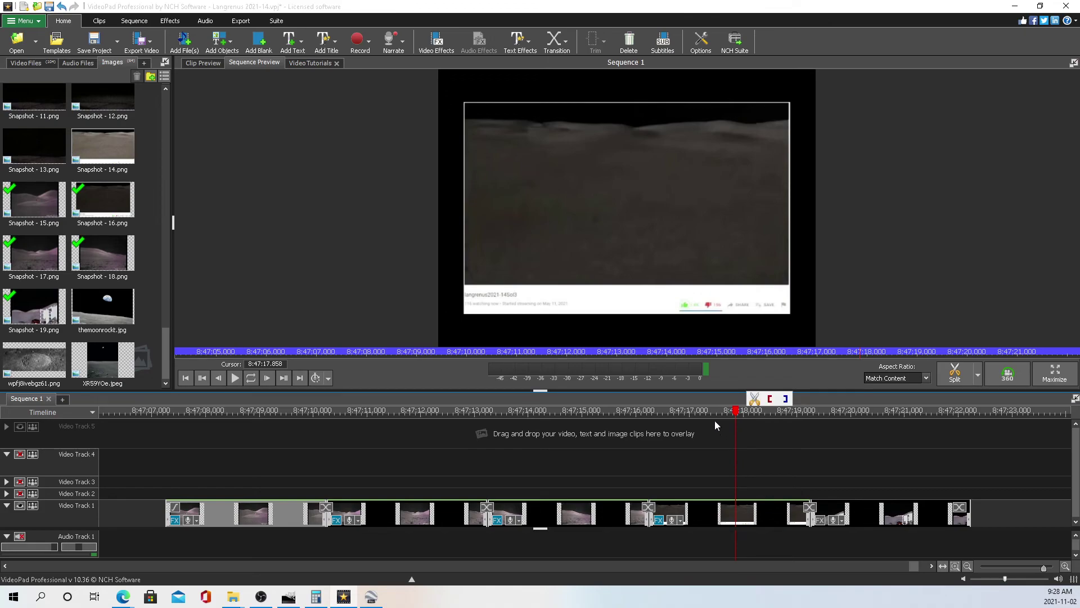
- Scrub the sequence around 8:47:17 to 8:47:18 and examine the hill line in the Langrenus snapshot
{"action": "left_click_drag", "start_coordinate": [714, 424], "coordinate": [733, 424]}
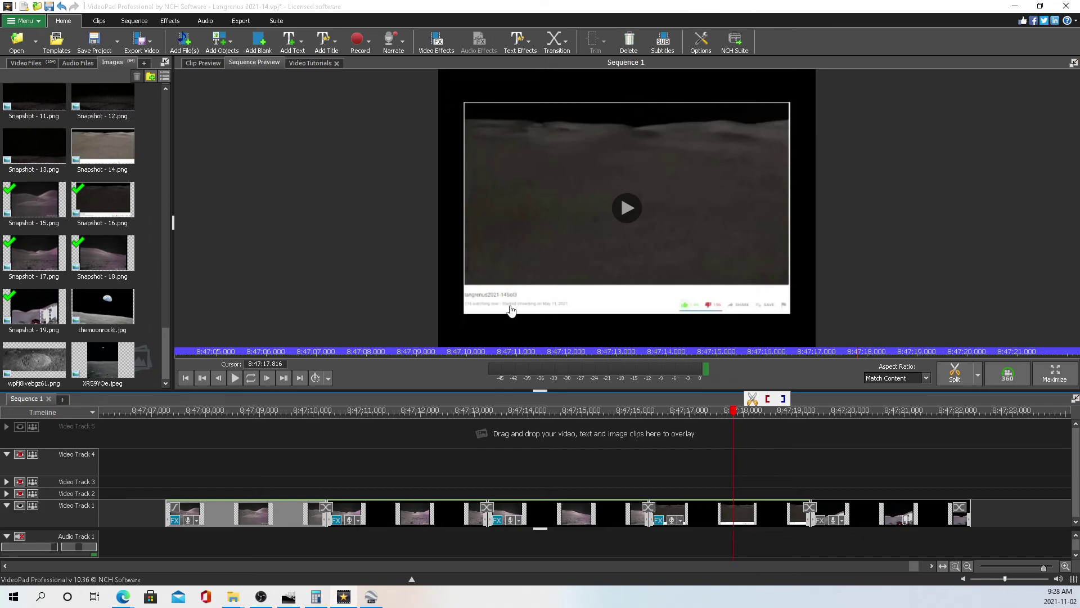
{"action": "left_click_drag", "start_coordinate": [689, 422], "coordinate": [731, 433]}
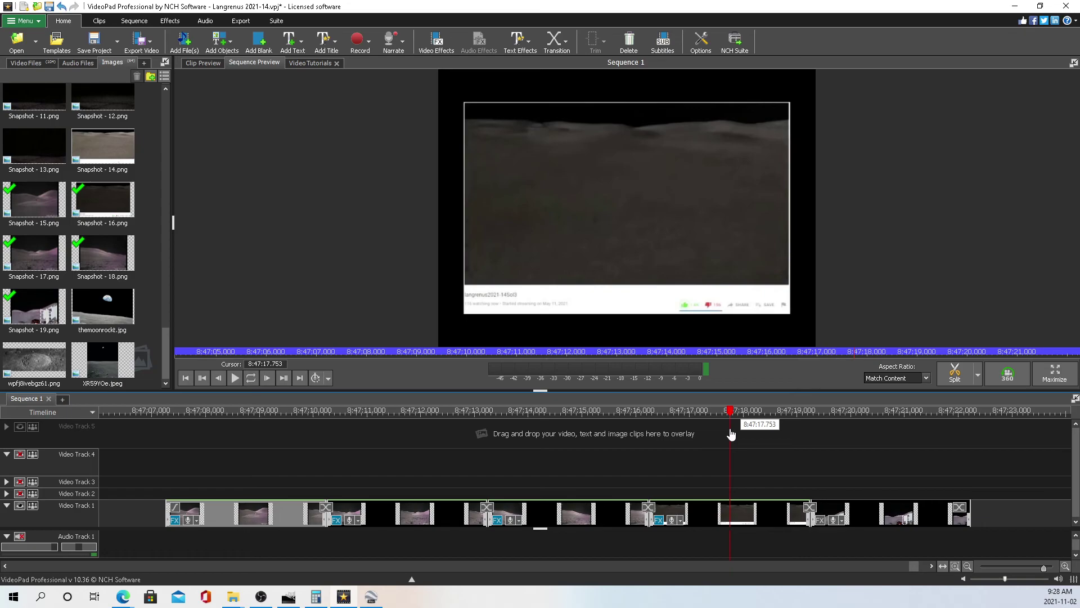
{"action": "left_click_drag", "start_coordinate": [731, 434], "coordinate": [736, 442]}
{"action": "left_click_drag", "start_coordinate": [737, 443], "coordinate": [735, 443]}
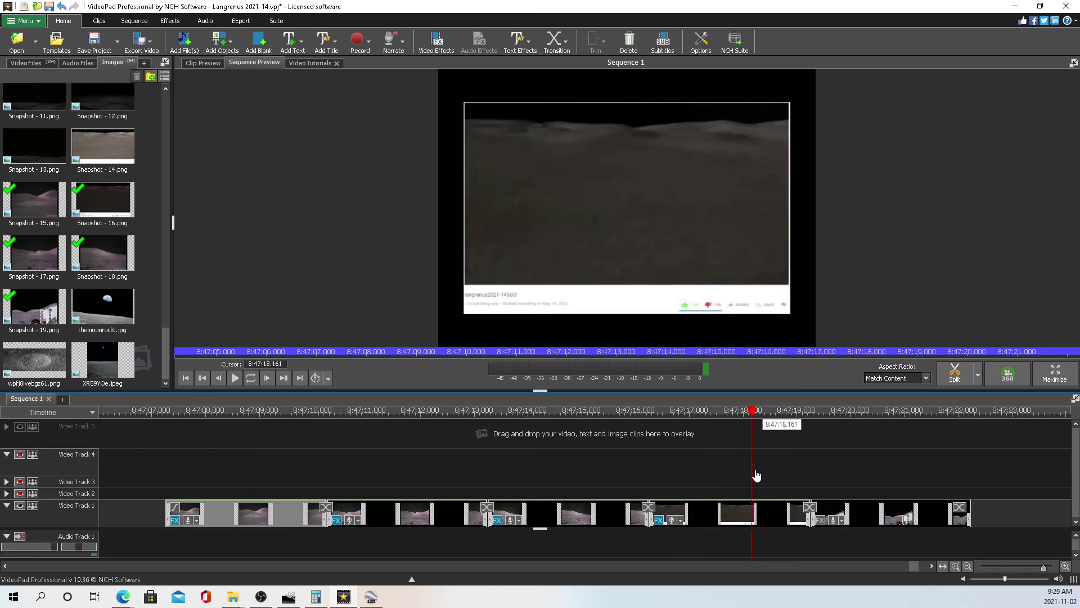
{"action": "left_click_drag", "start_coordinate": [820, 479], "coordinate": [738, 484]}
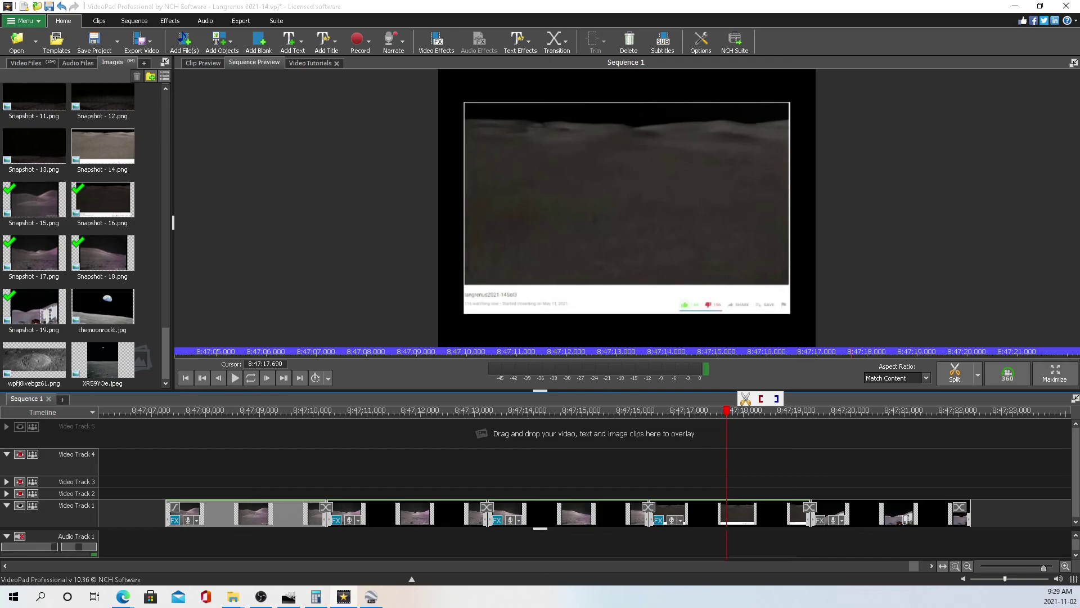
- Go back through the sequence to the footage of the two astronauts at about 8:40:13
{"action": "scroll", "coordinate": [312, 450], "scroll_direction": "down", "scroll_amount": 5}
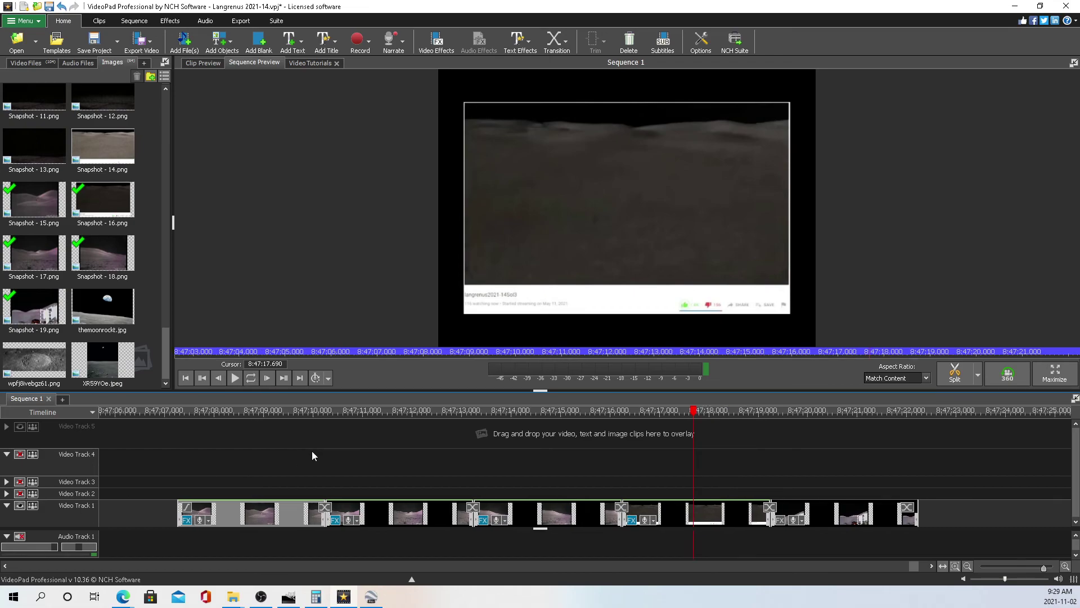
{"action": "scroll", "coordinate": [676, 458], "scroll_direction": "up", "scroll_amount": 5}
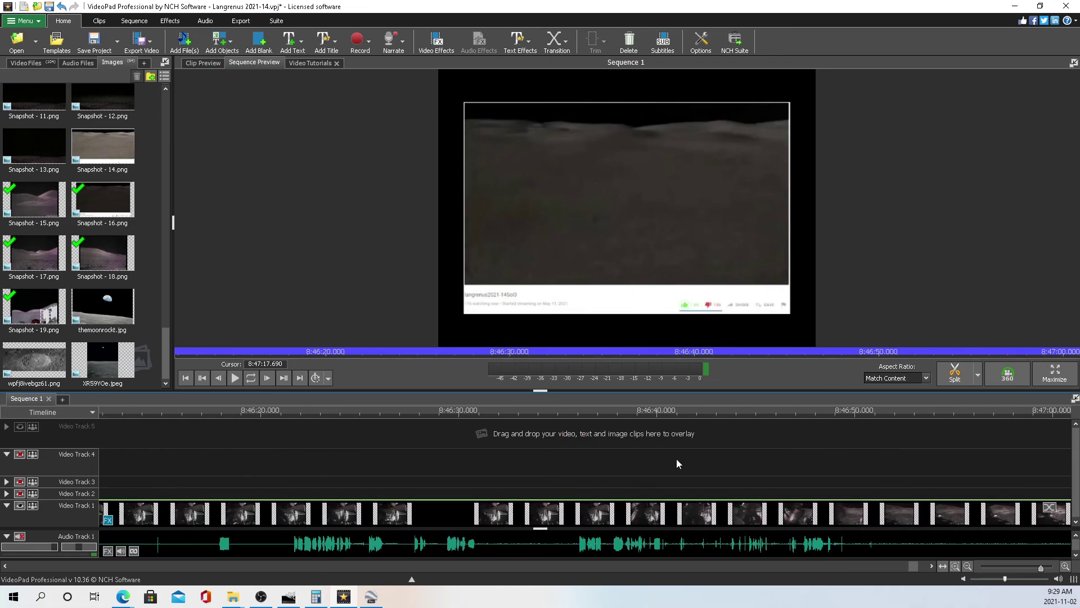
{"action": "scroll", "coordinate": [221, 463], "scroll_direction": "down", "scroll_amount": 5}
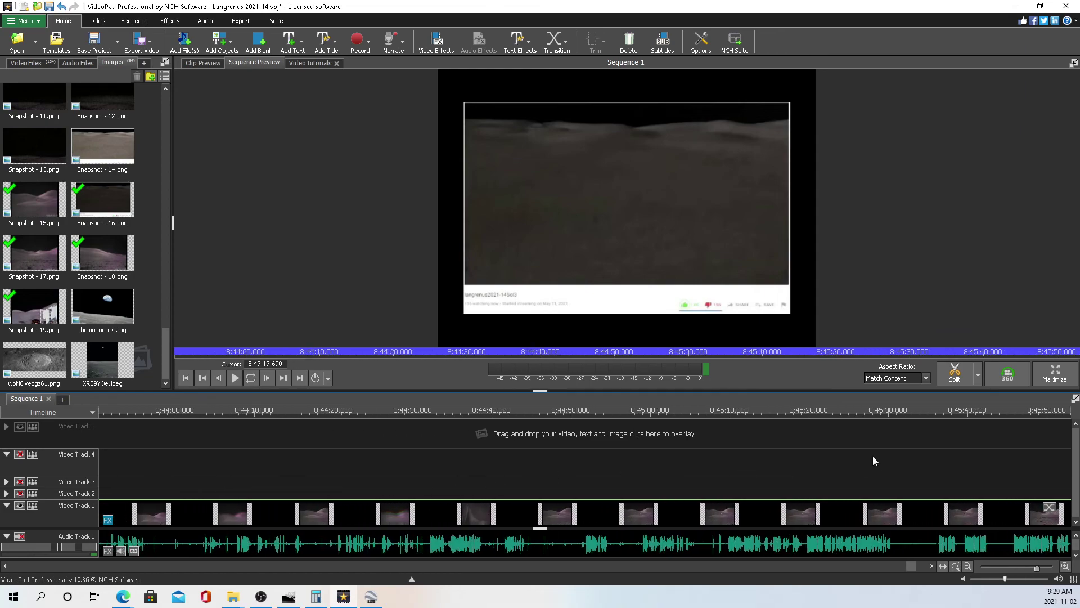
{"action": "scroll", "coordinate": [222, 480], "scroll_direction": "down", "scroll_amount": 3}
{"action": "scroll", "coordinate": [829, 449], "scroll_direction": "up", "scroll_amount": 5}
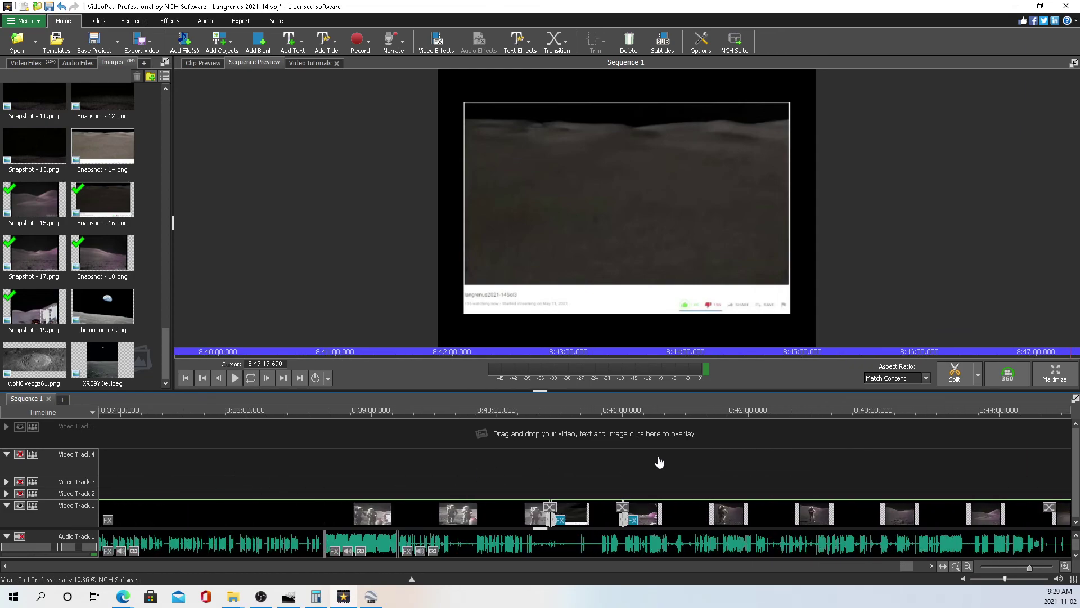
{"action": "left_click_drag", "start_coordinate": [837, 413], "coordinate": [725, 433]}
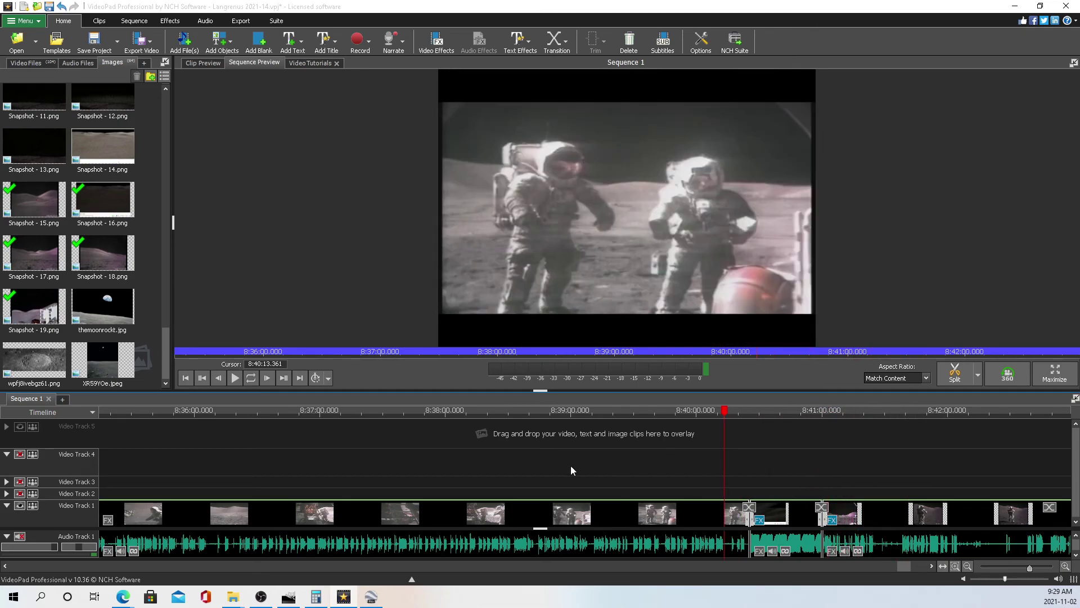
- Preview earlier Apollo footage at the commemorative plaque, about 8:16:02, and at the lunar surface shot, about 8:07:45
{"action": "scroll", "coordinate": [280, 492], "scroll_direction": "down", "scroll_amount": 3}
{"action": "scroll", "coordinate": [298, 479], "scroll_direction": "left", "scroll_amount": 5}
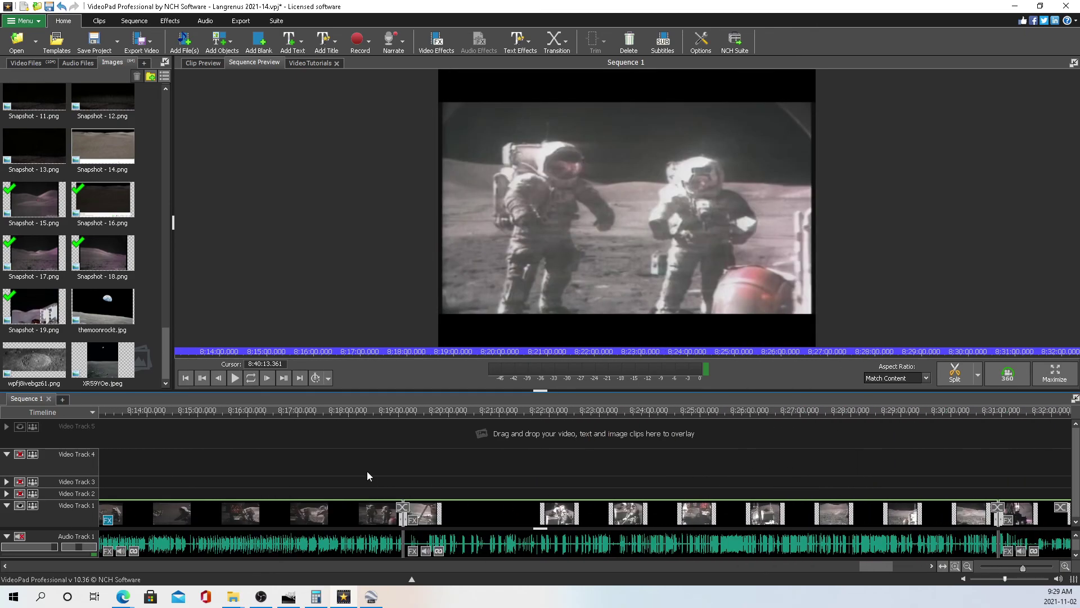
{"action": "left_click", "coordinate": [248, 413]}
{"action": "scroll", "coordinate": [386, 424], "scroll_direction": "down", "scroll_amount": 3}
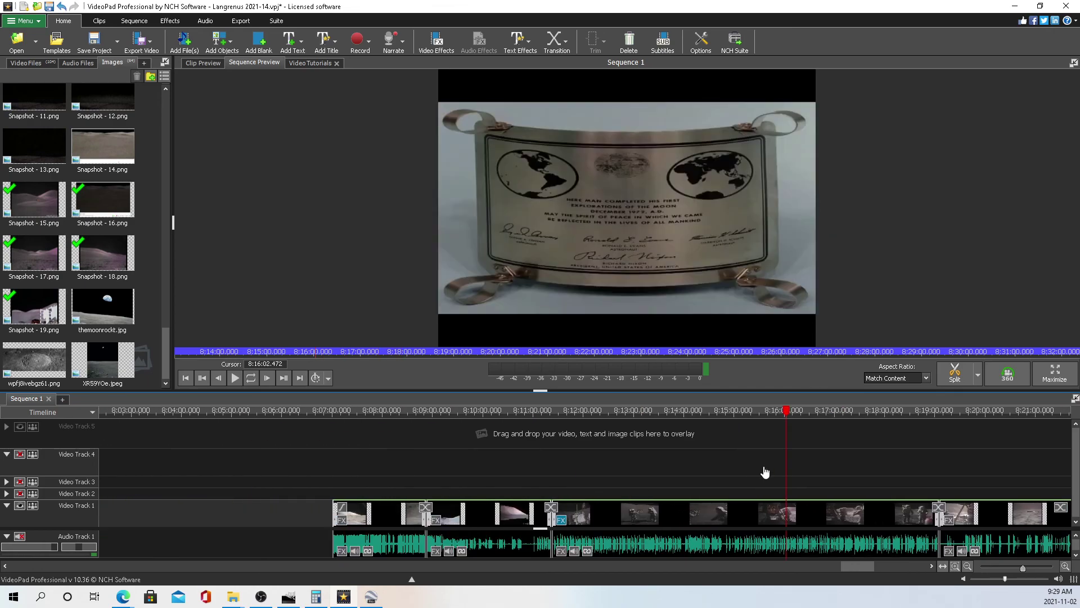
{"action": "left_click", "coordinate": [391, 413]}
{"action": "left_click_drag", "start_coordinate": [393, 419], "coordinate": [389, 458]}
- Review the Apollo footage from the hills at about 7:24:08 back to the equipment shot at about 7:12:42
{"action": "scroll", "coordinate": [858, 461], "scroll_direction": "down", "scroll_amount": 2}
{"action": "scroll", "coordinate": [382, 467], "scroll_direction": "left", "scroll_amount": 3}
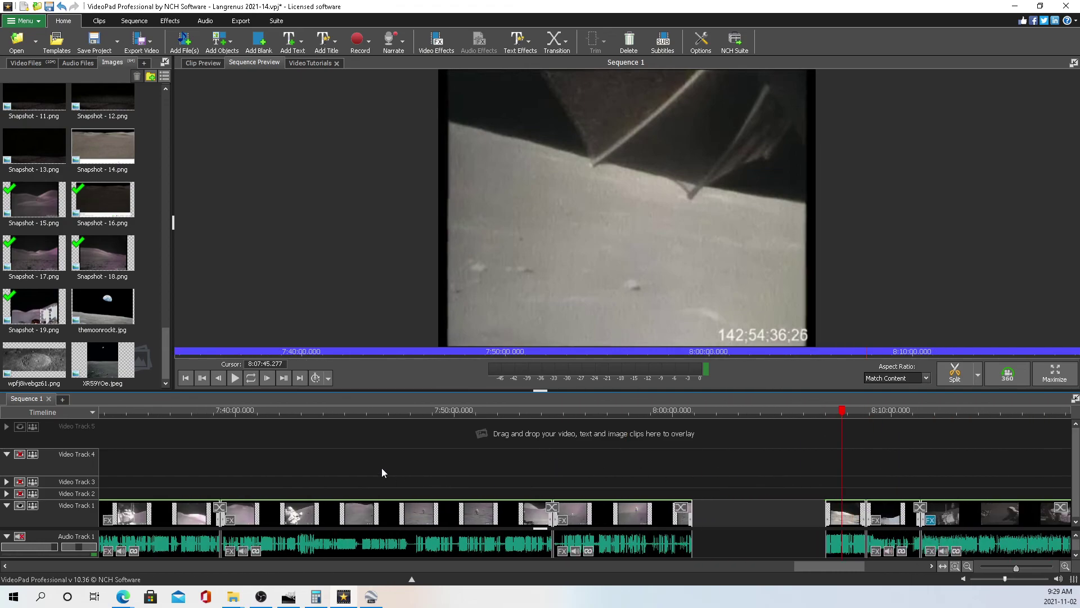
{"action": "left_click_drag", "start_coordinate": [243, 411], "coordinate": [344, 447]}
{"action": "scroll", "coordinate": [664, 450], "scroll_direction": "left", "scroll_amount": 5}
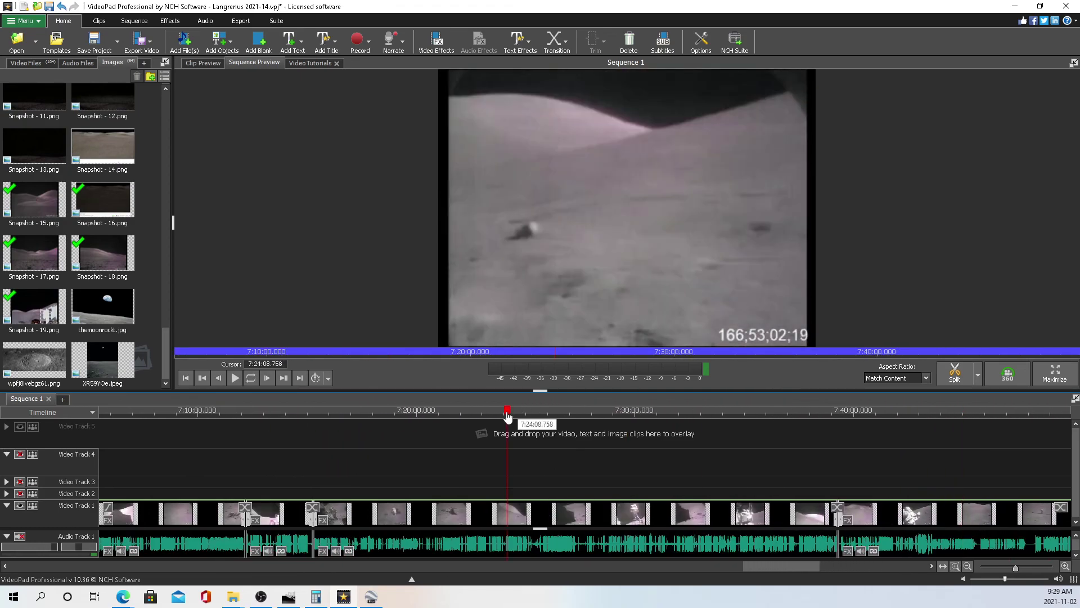
{"action": "left_click_drag", "start_coordinate": [508, 416], "coordinate": [256, 464]}
{"action": "scroll", "coordinate": [244, 478], "scroll_direction": "down", "scroll_amount": 1}
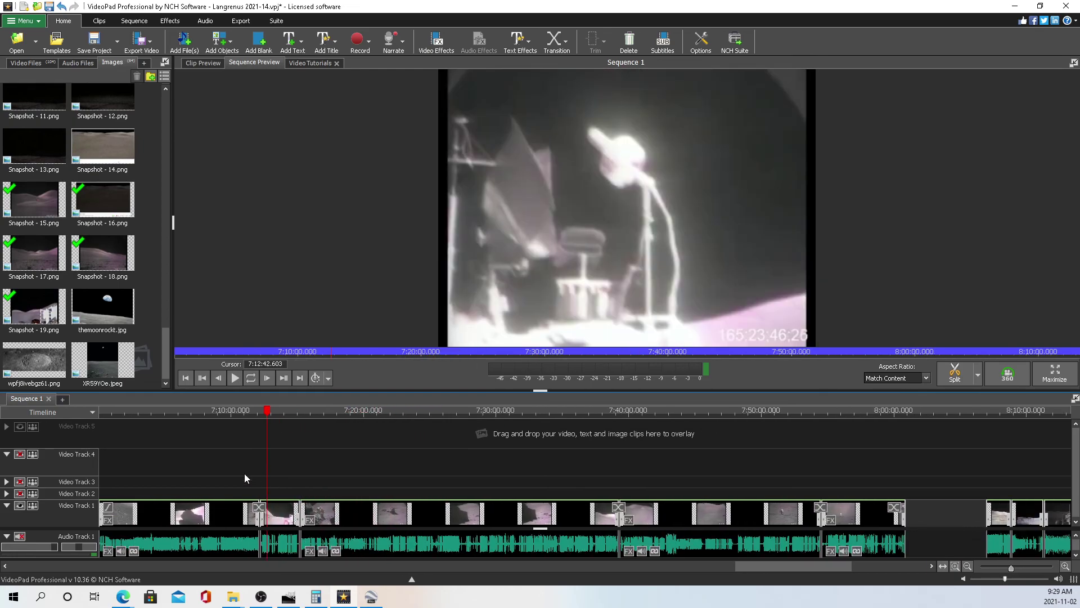
- Continue back through the sequence from the aerial traverse view at 7:00:34 to the hills footage at about 5:15:00
{"action": "scroll", "coordinate": [544, 450], "scroll_direction": "left", "scroll_amount": 5}
{"action": "left_click_drag", "start_coordinate": [579, 414], "coordinate": [410, 413]}
{"action": "scroll", "coordinate": [329, 484], "scroll_direction": "down", "scroll_amount": 1}
{"action": "scroll", "coordinate": [329, 484], "scroll_direction": "down", "scroll_amount": 2}
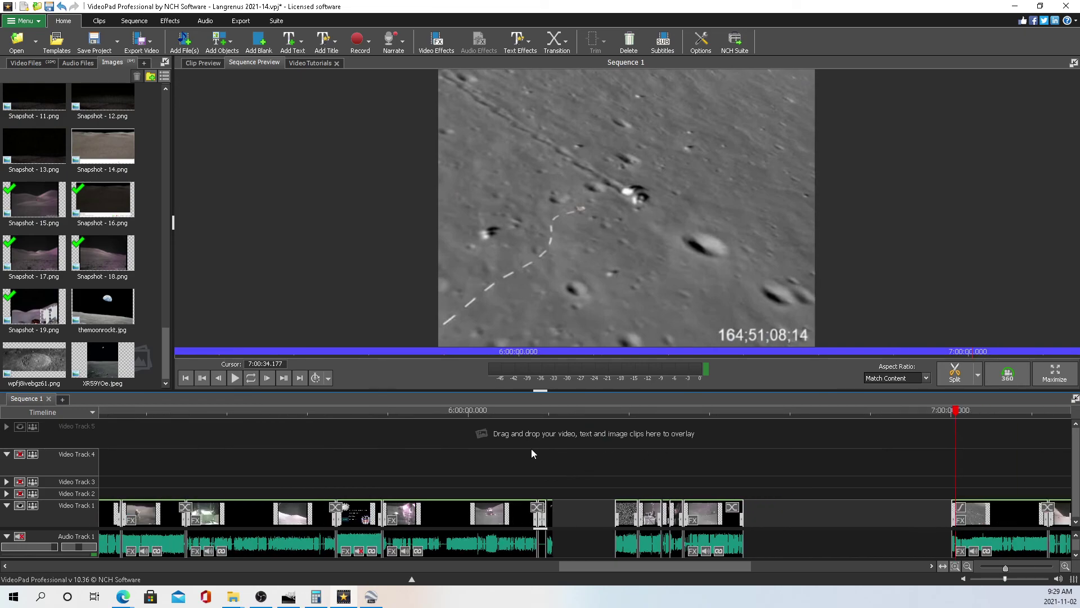
{"action": "left_click_drag", "start_coordinate": [637, 427], "coordinate": [646, 458]}
{"action": "scroll", "coordinate": [633, 437], "scroll_direction": "left", "scroll_amount": 5}
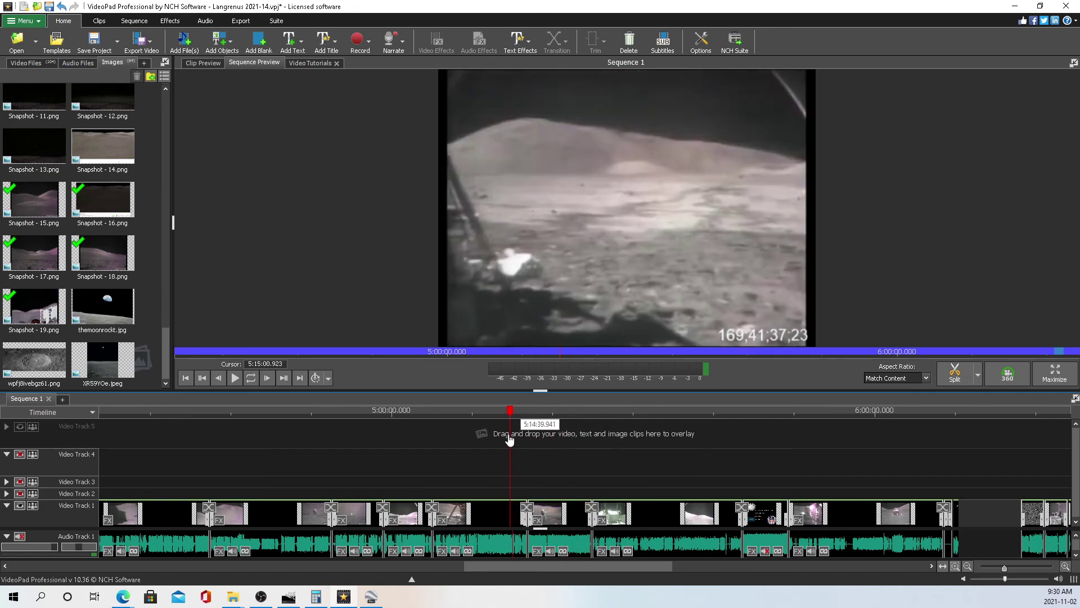
- Scan the hills footage from about 4:36:53 back past 3:02:16 to the lone boulder at about 2:58:13
{"action": "left_click_drag", "start_coordinate": [510, 438], "coordinate": [207, 457]}
{"action": "scroll", "coordinate": [837, 507], "scroll_direction": "left", "scroll_amount": 5}
{"action": "scroll", "coordinate": [836, 507], "scroll_direction": "left", "scroll_amount": 2}
{"action": "right_click", "coordinate": [914, 479]}
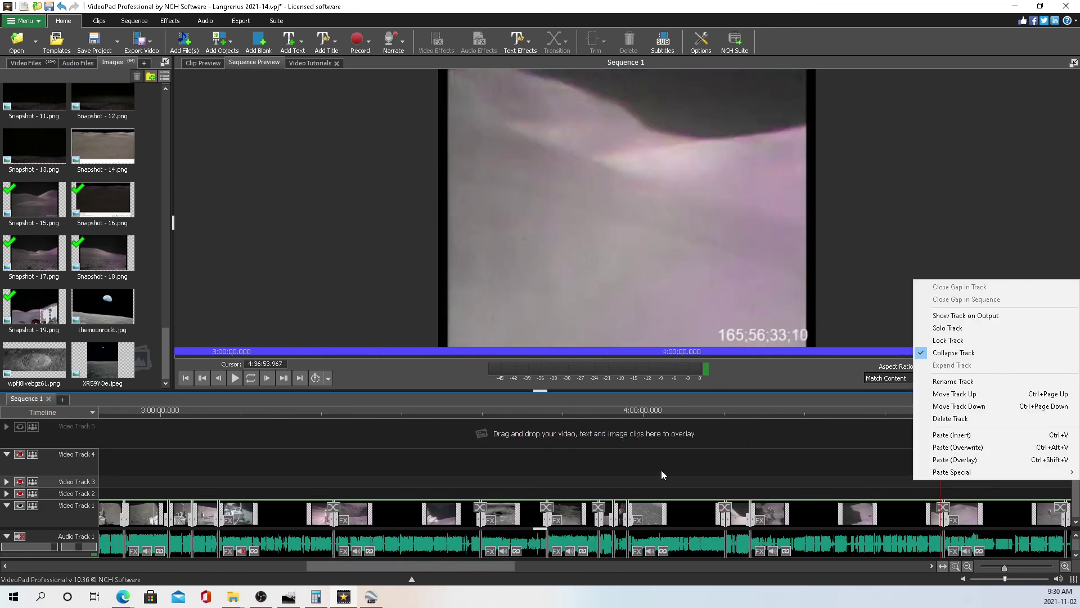
{"action": "left_click", "coordinate": [298, 422]}
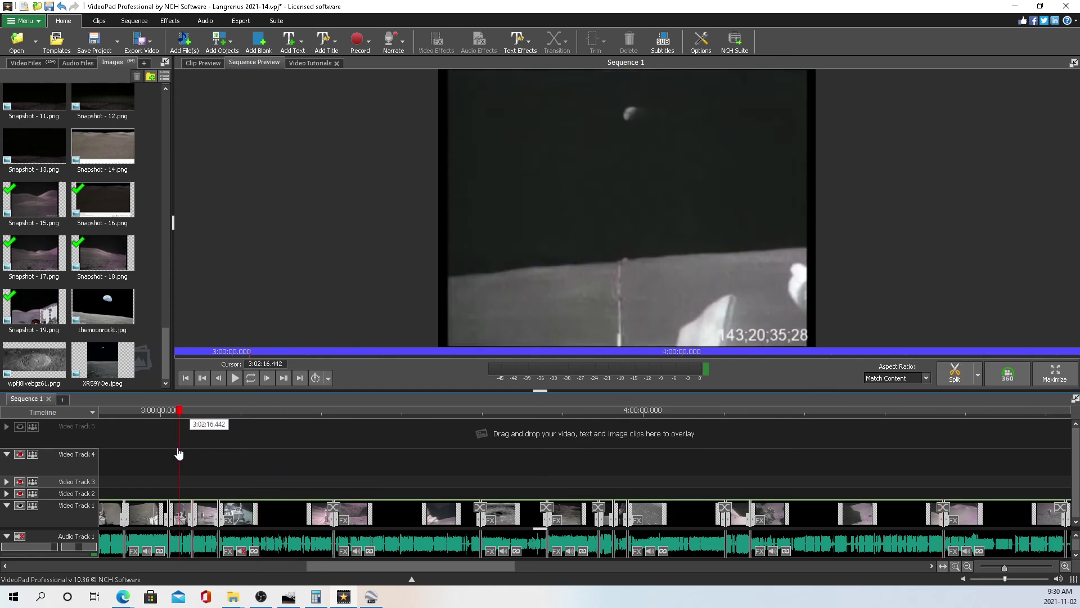
{"action": "left_click_drag", "start_coordinate": [179, 454], "coordinate": [147, 456]}
{"action": "scroll", "coordinate": [188, 464], "scroll_direction": "left", "scroll_amount": 3}
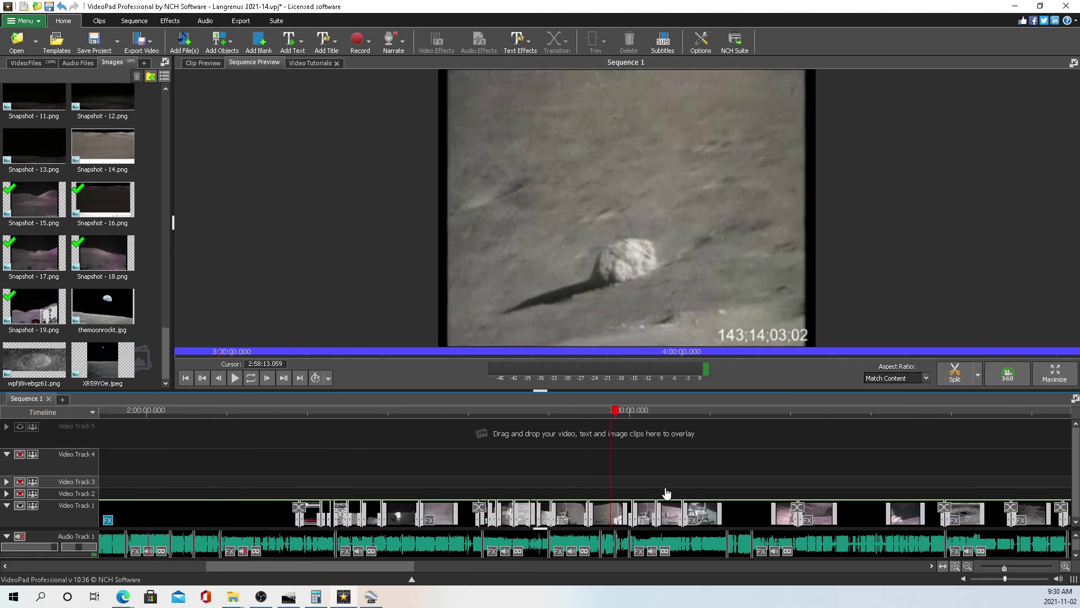
- Scrub through the footage from about 3:21:34 to the bright hills at about 3:48:10 and further along the sequence
{"action": "left_click", "coordinate": [411, 427]}
{"action": "left_click_drag", "start_coordinate": [406, 425], "coordinate": [827, 454]}
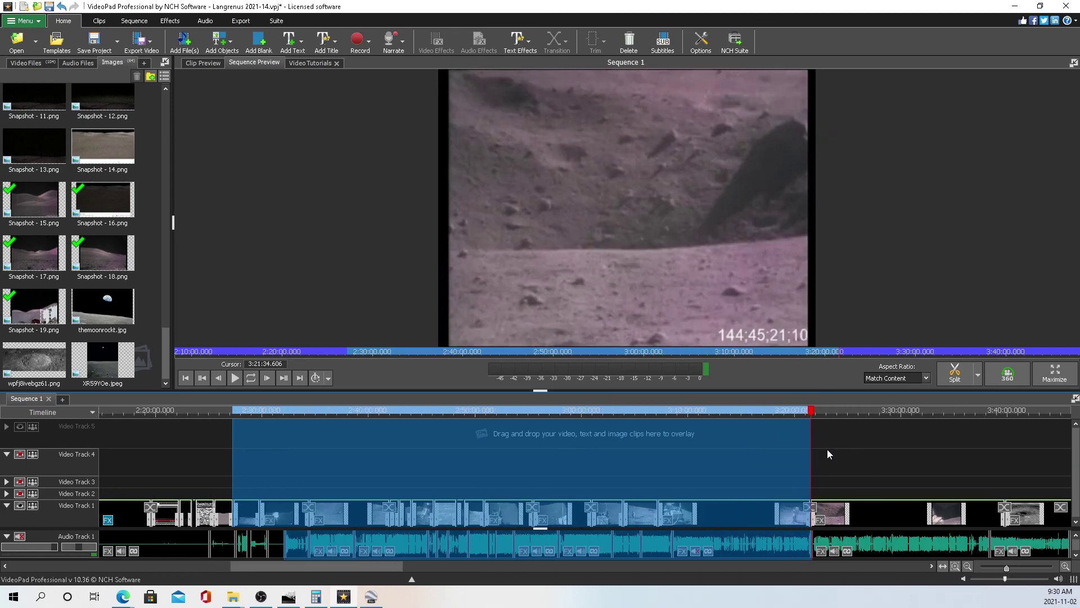
{"action": "left_click", "coordinate": [831, 454]}
{"action": "scroll", "coordinate": [228, 501], "scroll_direction": "down", "scroll_amount": 5}
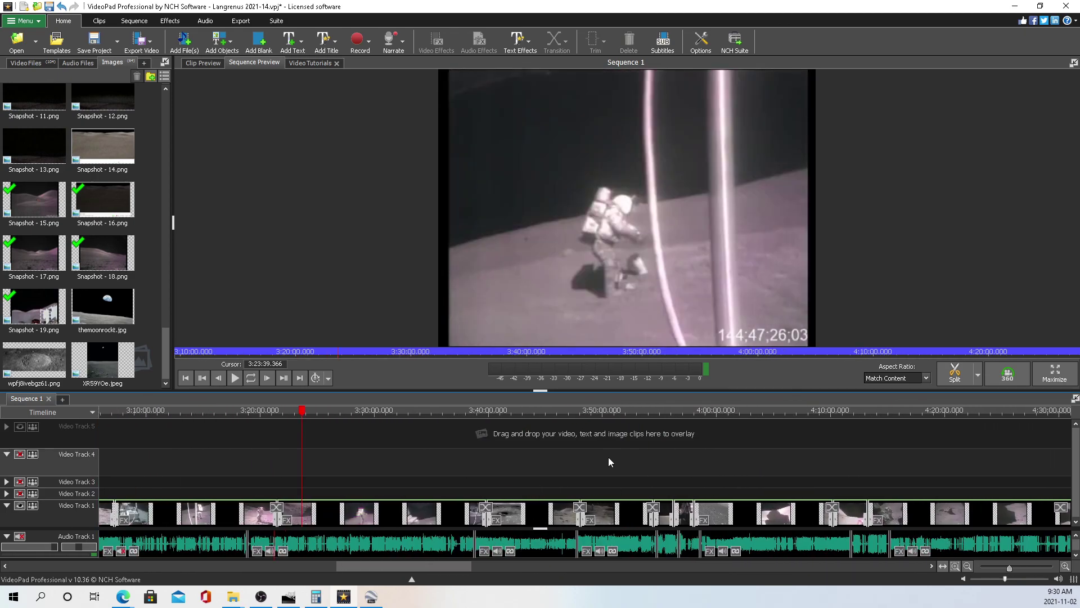
{"action": "left_click", "coordinate": [543, 415]}
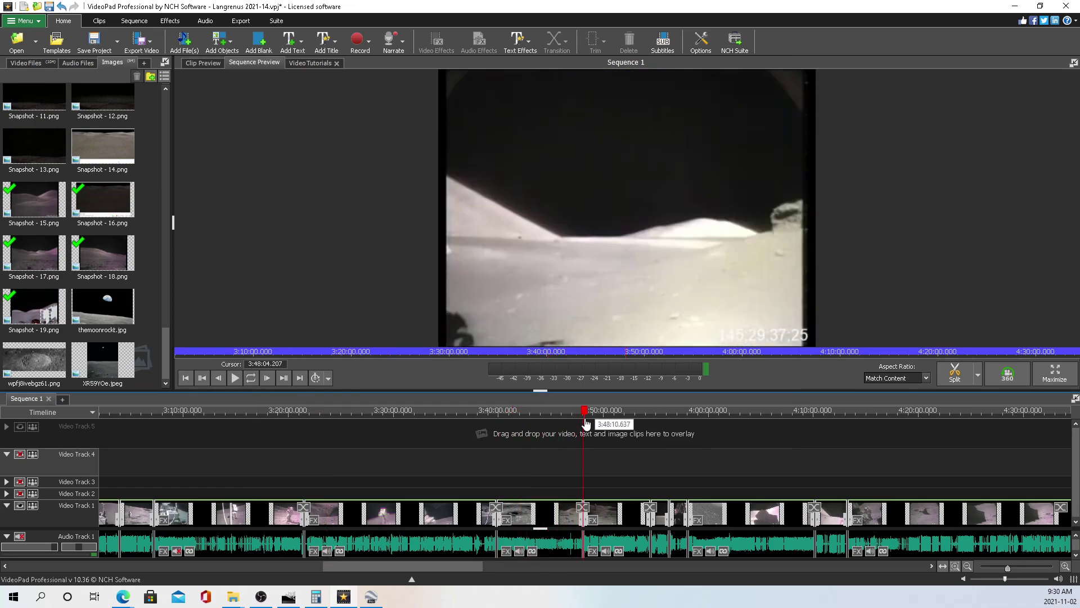
{"action": "left_click_drag", "start_coordinate": [662, 432], "coordinate": [915, 470]}
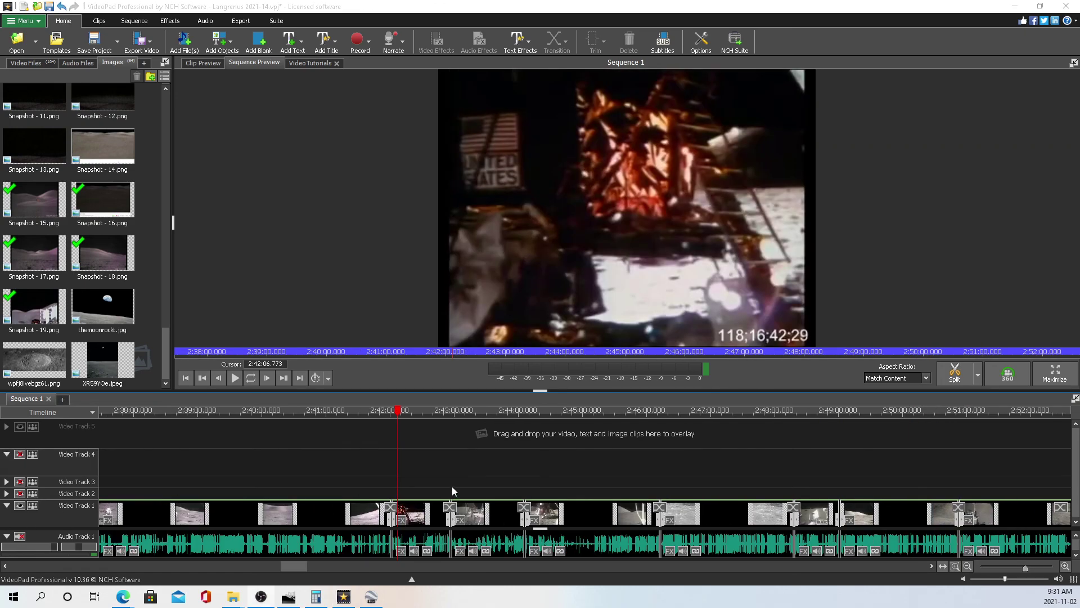
- Show the lens-flare frame at 2:42:12.570 and enlarge the sequence preview to full screen
{"action": "left_click_drag", "start_coordinate": [403, 457], "coordinate": [403, 440]}
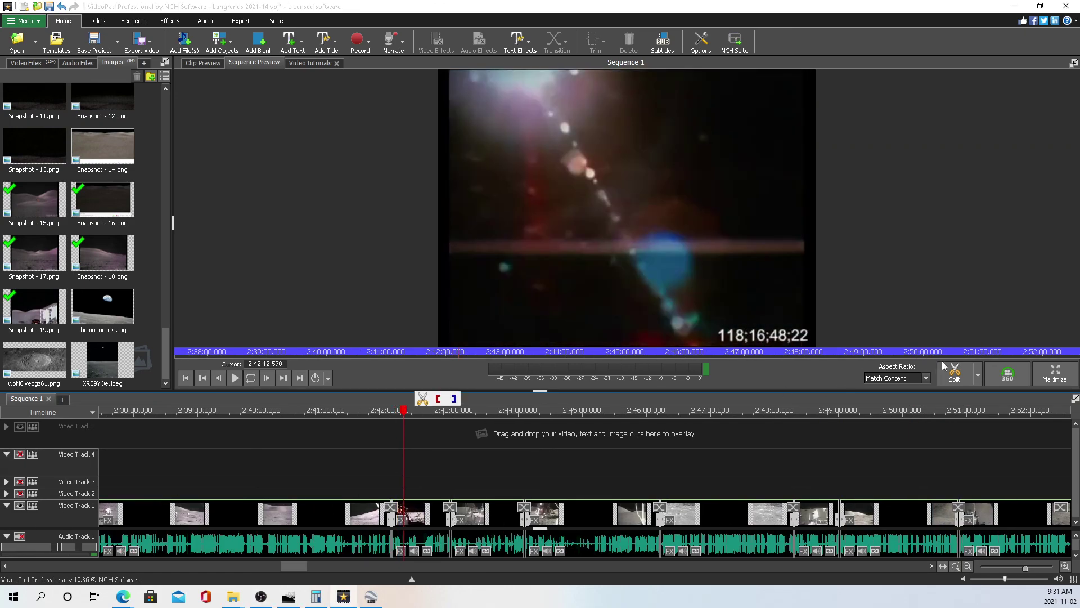
{"action": "left_click", "coordinate": [1072, 383]}
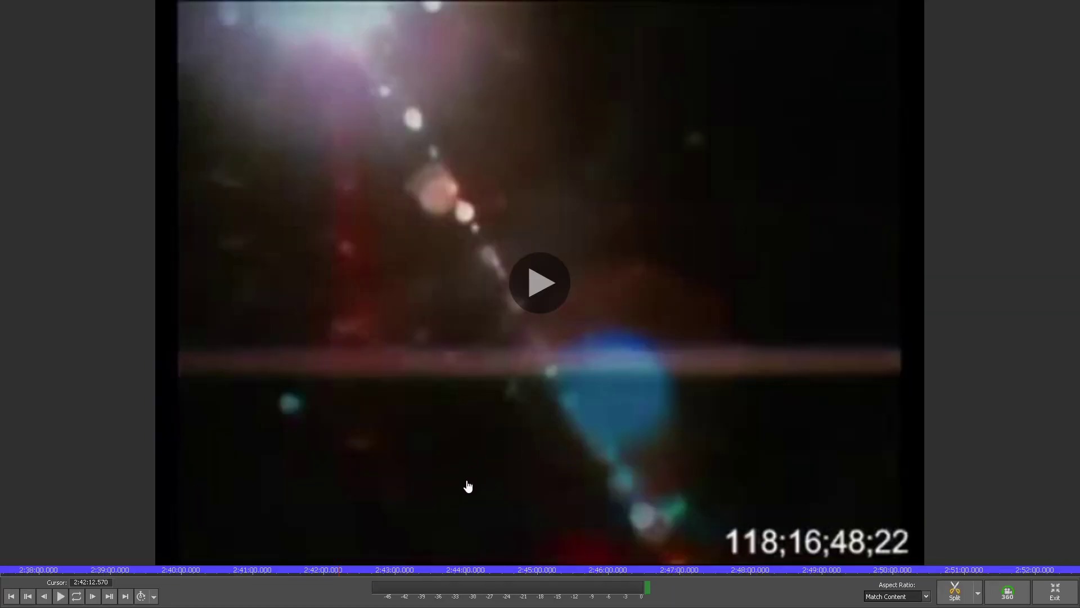